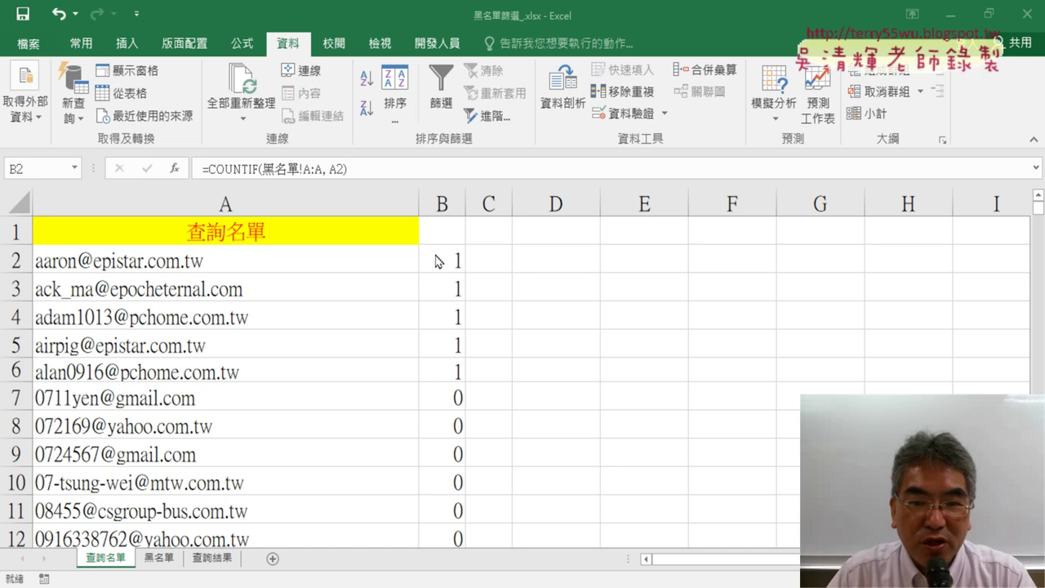
# Check the COUNTIF blacklist formula in cell B2, then switch to the Chrome browser.
pyautogui.click(442, 260)
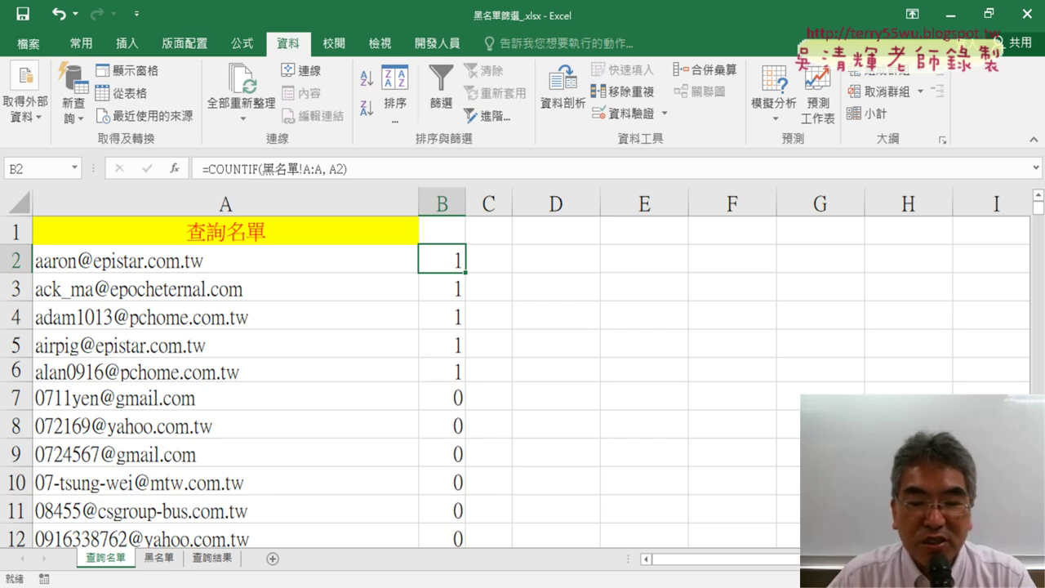
pyautogui.moveTo(678, 585)
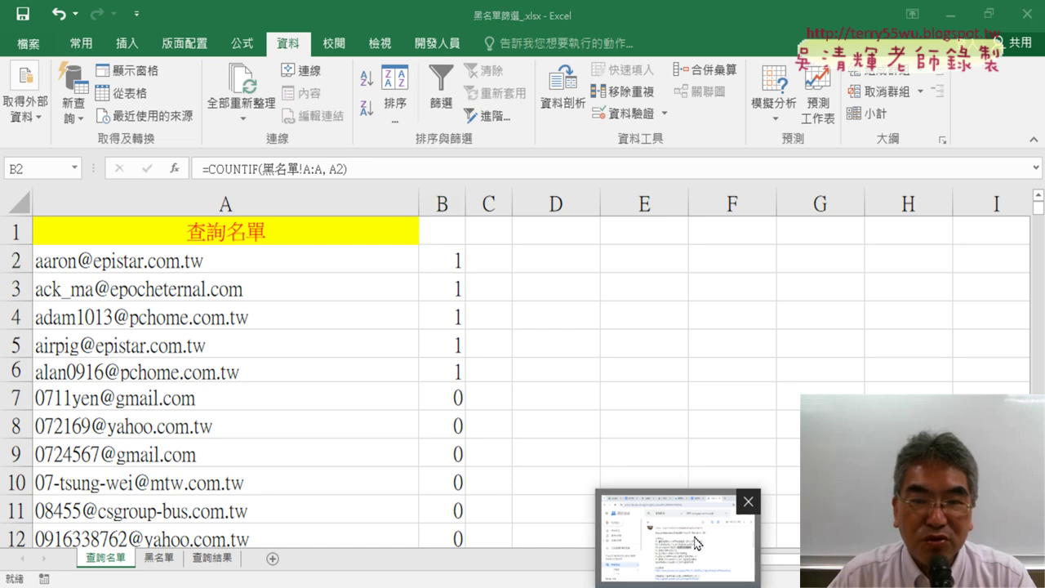
pyautogui.click(670, 539)
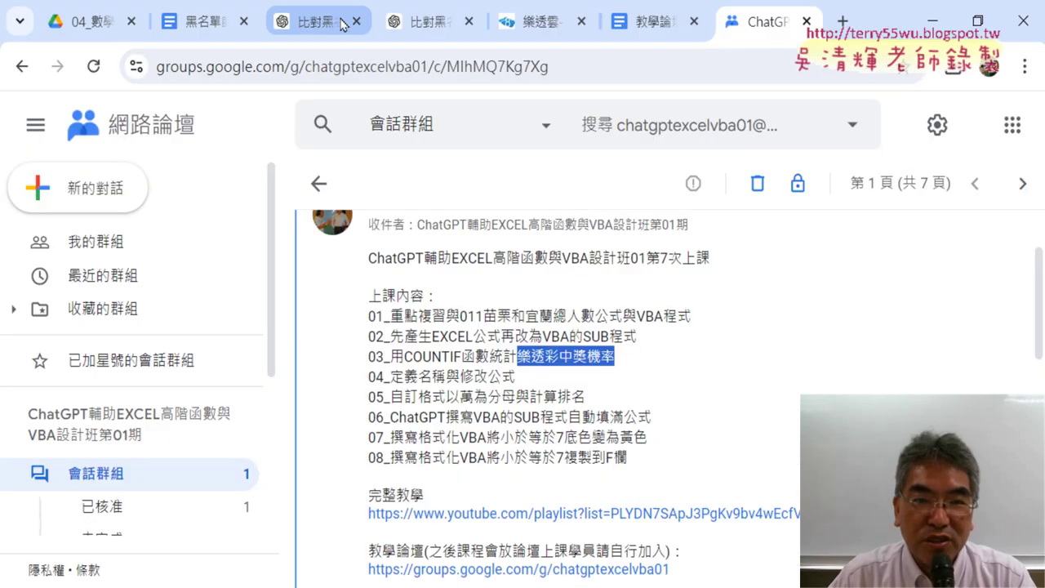
# Show the first 比對黑名單數量 prompt, highlighting EXCEL公式, A2 and 黑名單工作表, with the window restored.
pyautogui.click(450, 22)
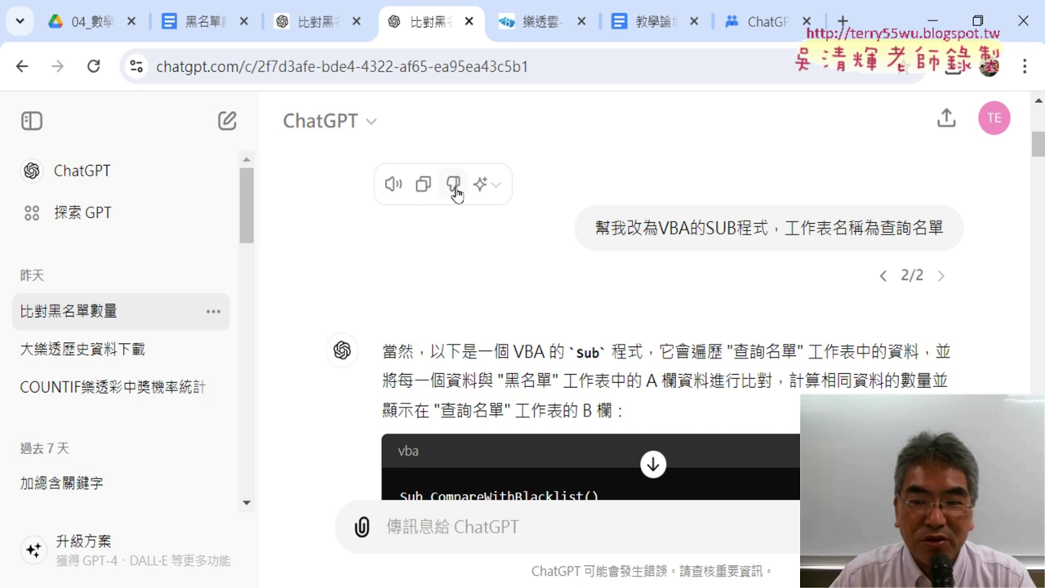
pyautogui.scroll(2, 653, 253)
pyautogui.scroll(3, 654, 251)
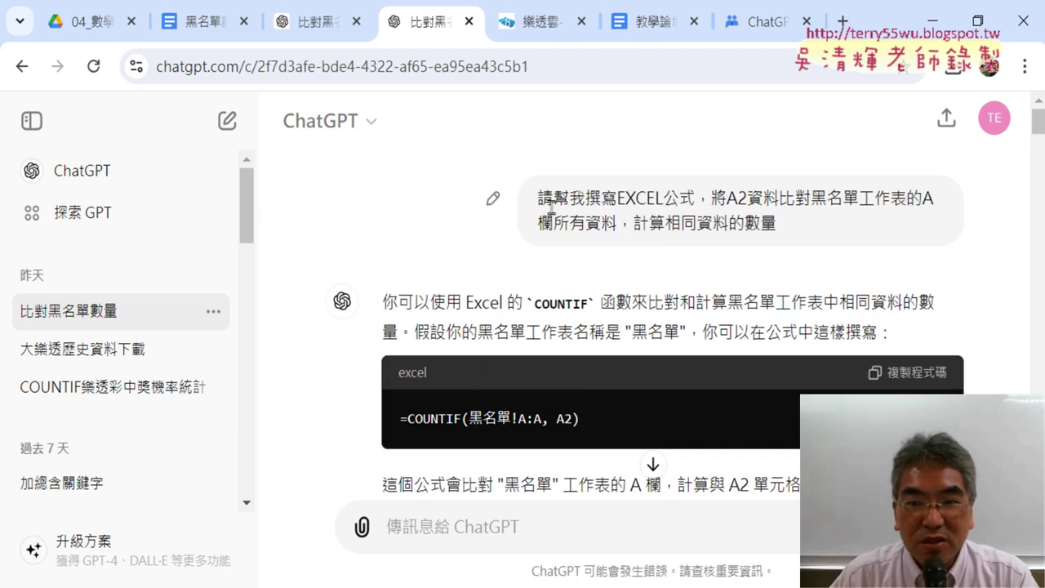
pyautogui.moveTo(539, 198); pyautogui.dragTo(693, 199)
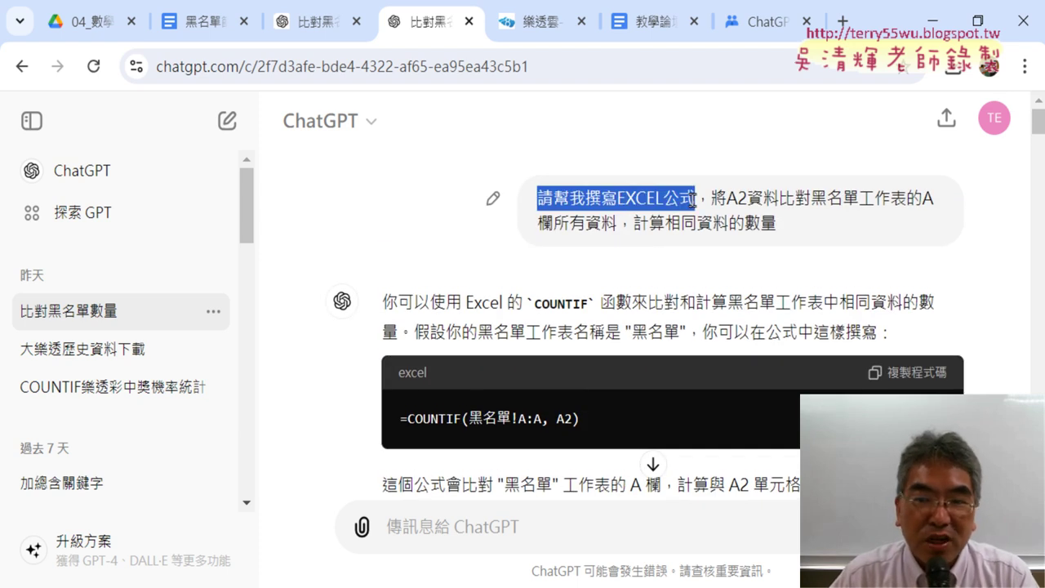
pyautogui.click(606, 199)
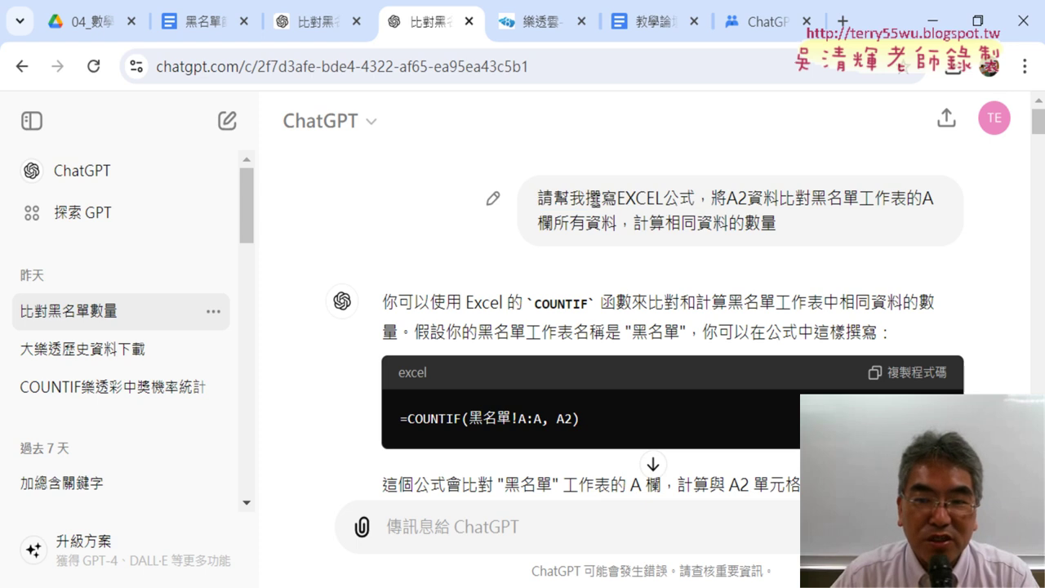
pyautogui.moveTo(616, 199); pyautogui.dragTo(696, 199)
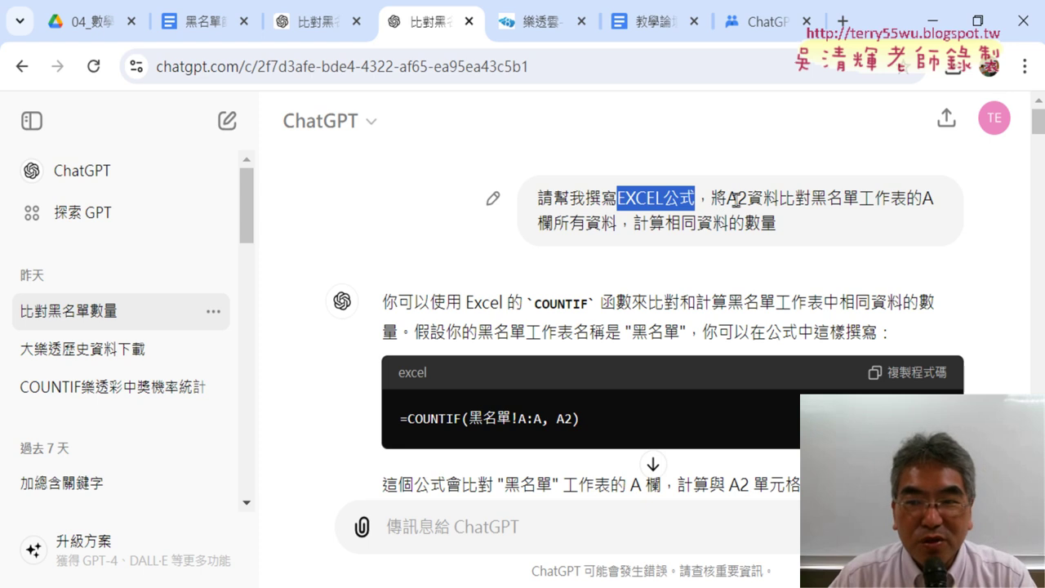
pyautogui.doubleClick(736, 198)
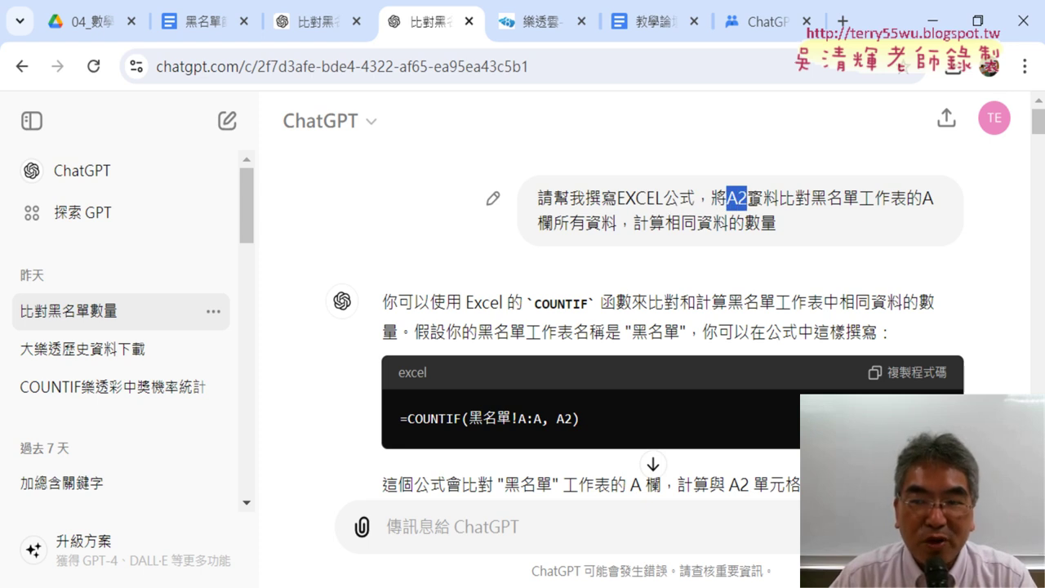
pyautogui.moveTo(812, 200); pyautogui.dragTo(901, 205)
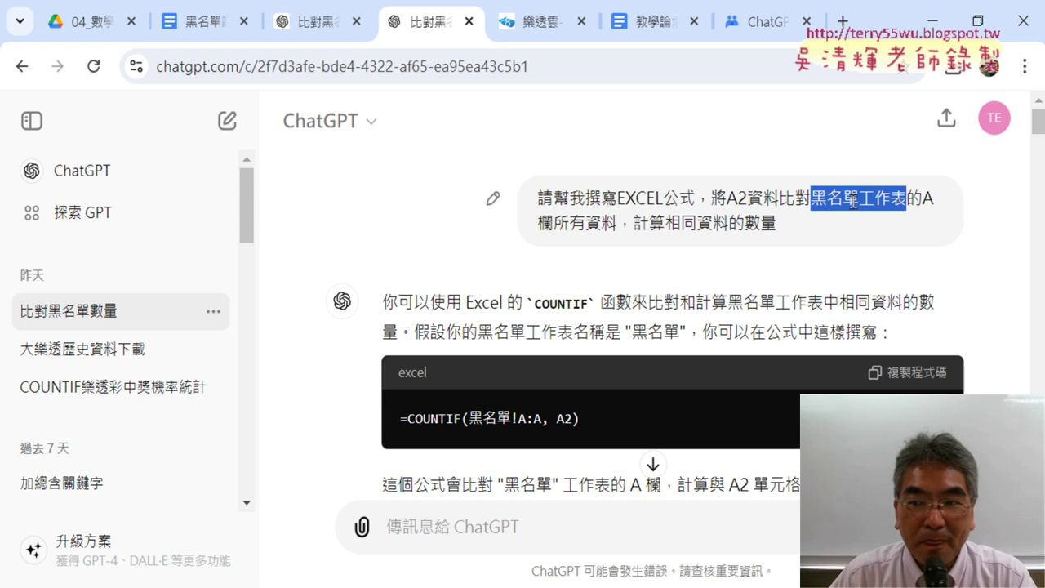
pyautogui.doubleClick(875, 22)
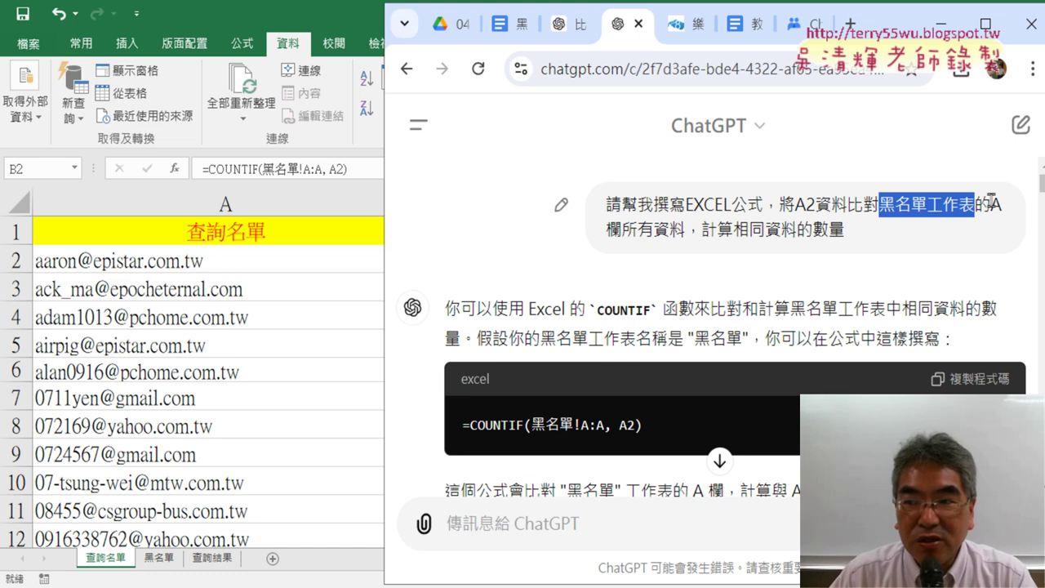
pyautogui.moveTo(991, 204); pyautogui.dragTo(627, 232)
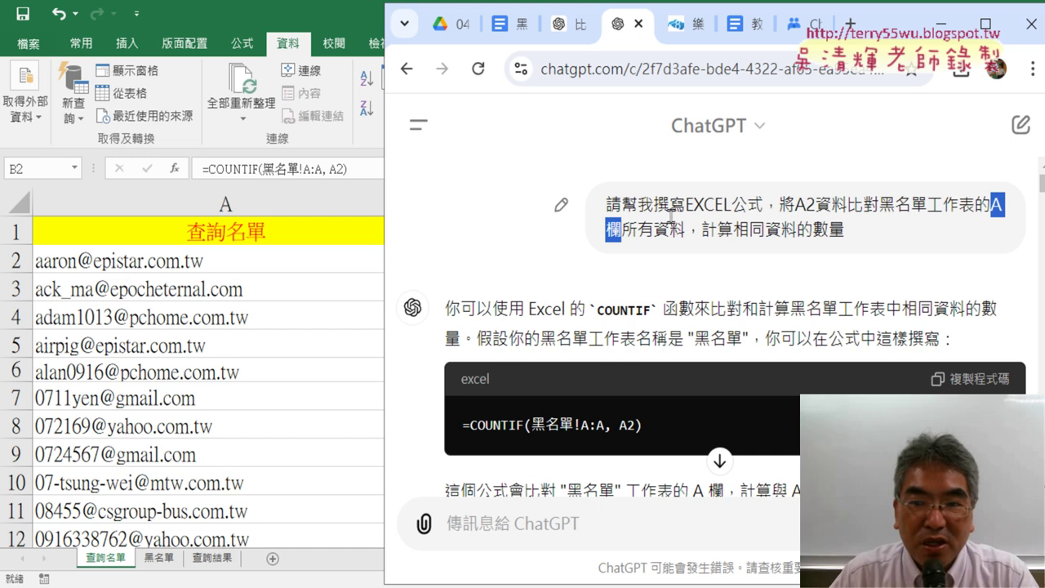
pyautogui.moveTo(607, 204); pyautogui.dragTo(878, 243)
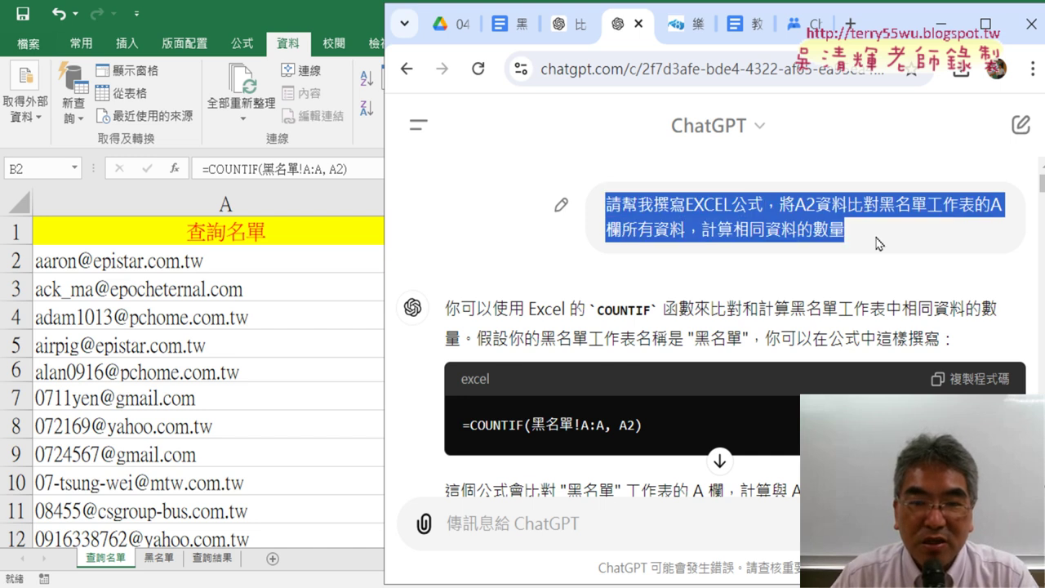
pyautogui.click(717, 207)
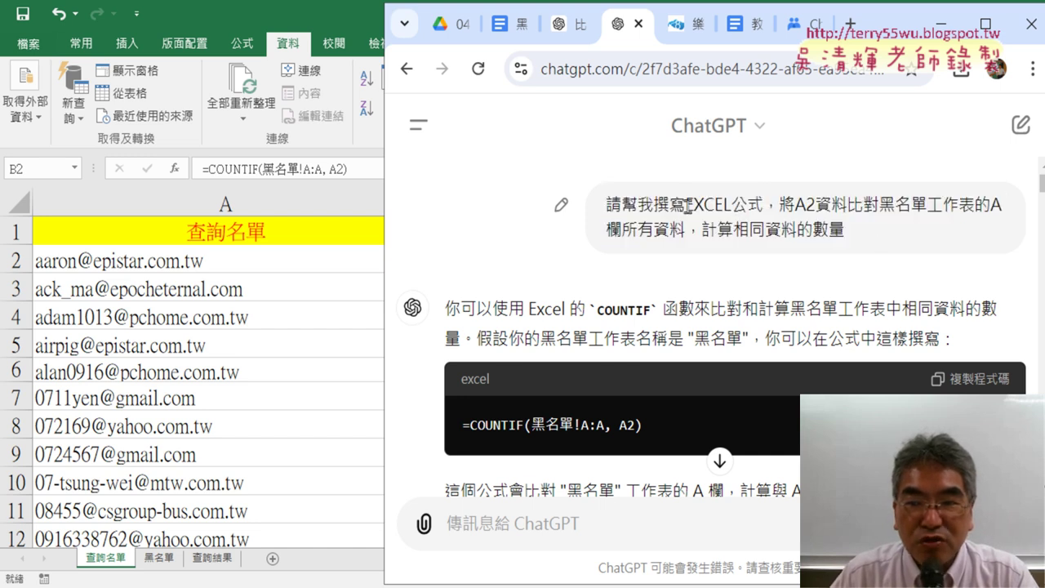
pyautogui.moveTo(688, 206); pyautogui.dragTo(765, 209)
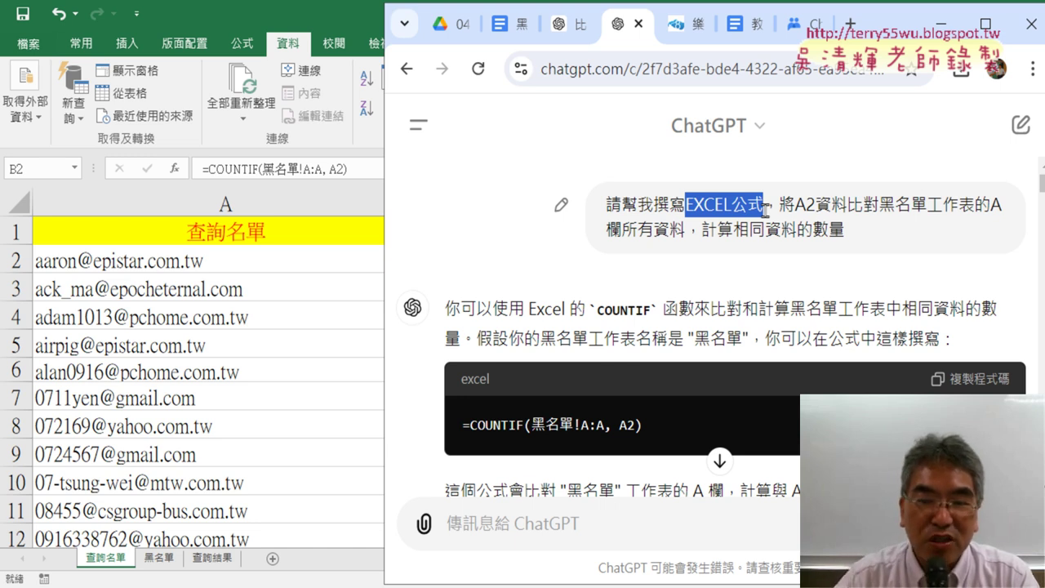
# Highlight 'VBA的SUB程式' in the follow-up request and briefly shift the chat to reveal column B counts.
pyautogui.scroll(-3, 695, 225)
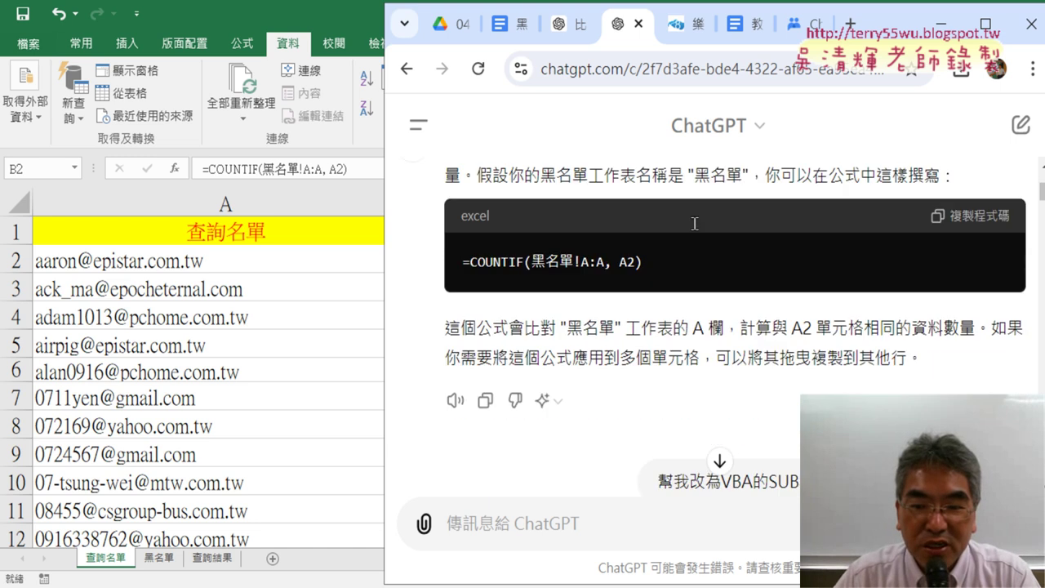
pyautogui.scroll(-1, 689, 226)
pyautogui.scroll(-1, 682, 227)
pyautogui.scroll(-2, 666, 228)
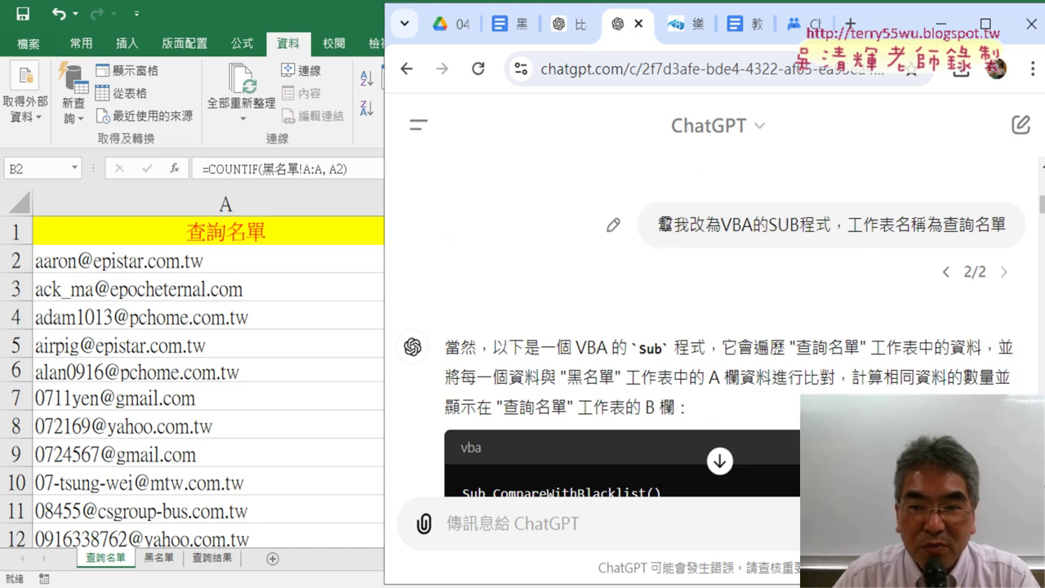
pyautogui.moveTo(660, 224); pyautogui.dragTo(830, 228)
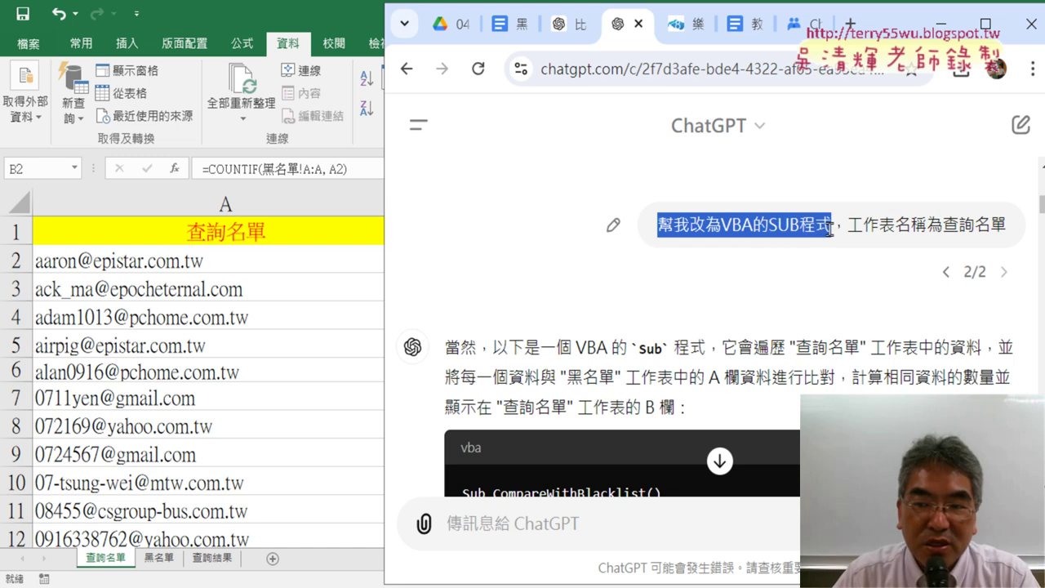
pyautogui.click(818, 228)
pyautogui.doubleClick(720, 225)
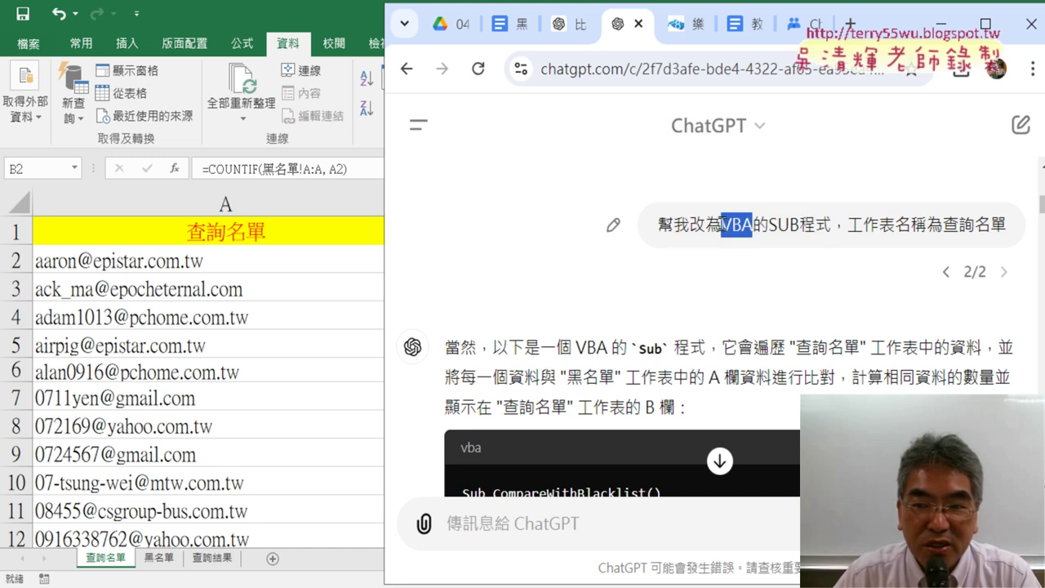
pyautogui.moveTo(721, 225); pyautogui.dragTo(827, 229)
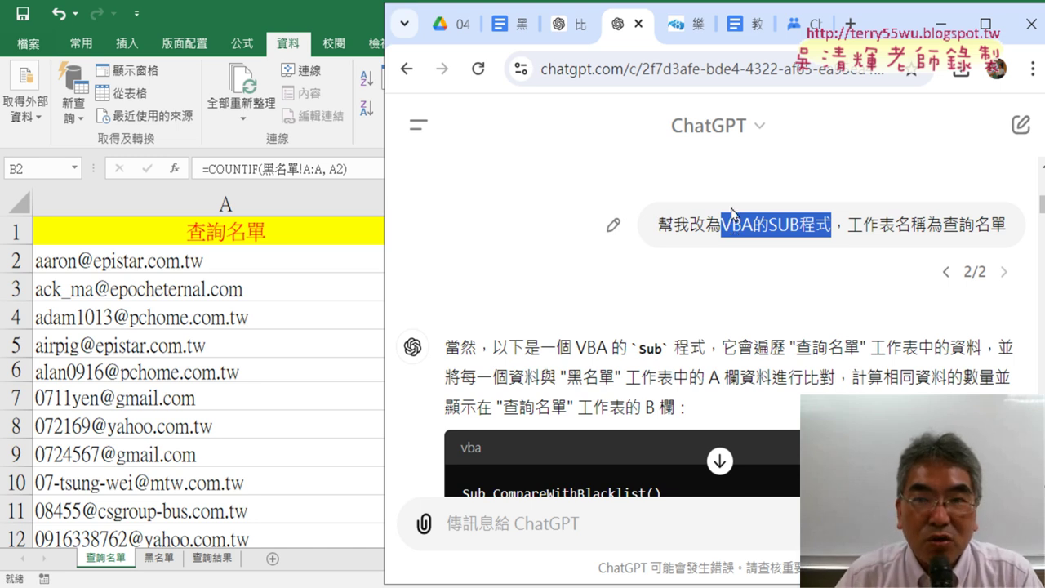
pyautogui.moveTo(882, 34); pyautogui.dragTo(976, 34)
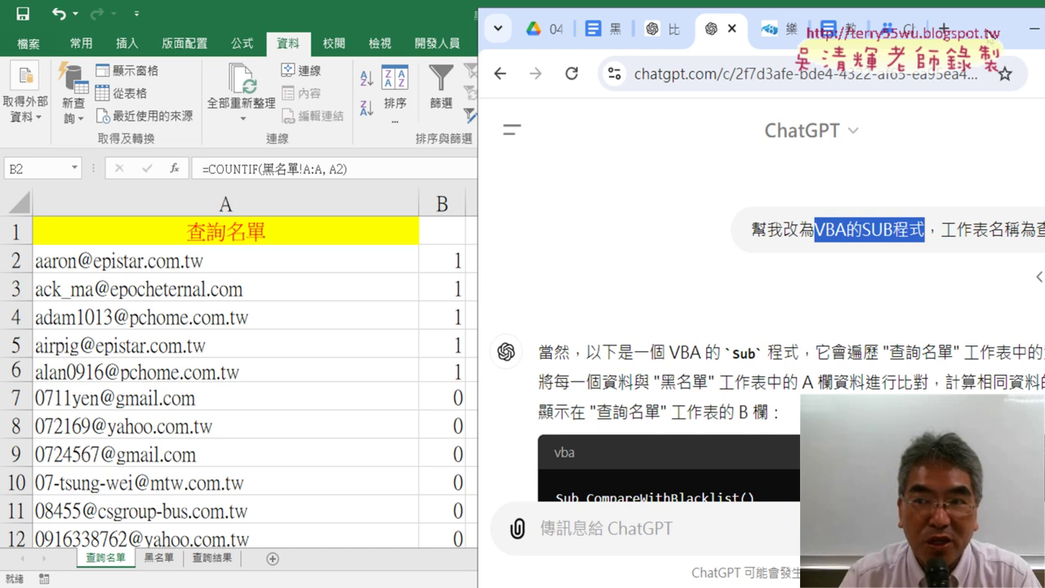
pyautogui.moveTo(993, 35); pyautogui.dragTo(734, 37)
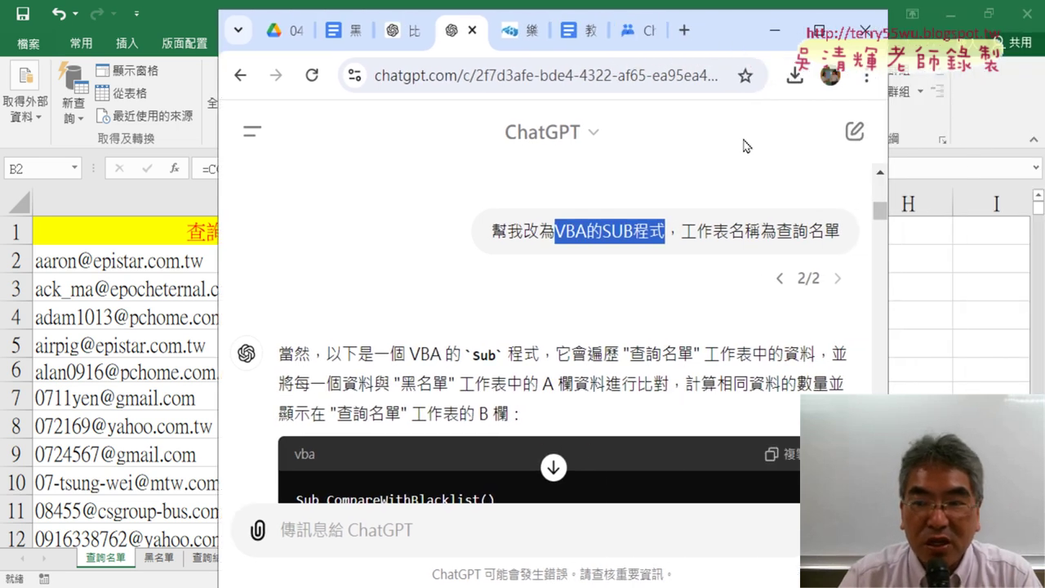
# Widen the chat window and highlight the worksheet-name part of the VBA request.
pyautogui.moveTo(891, 234); pyautogui.dragTo(986, 236)
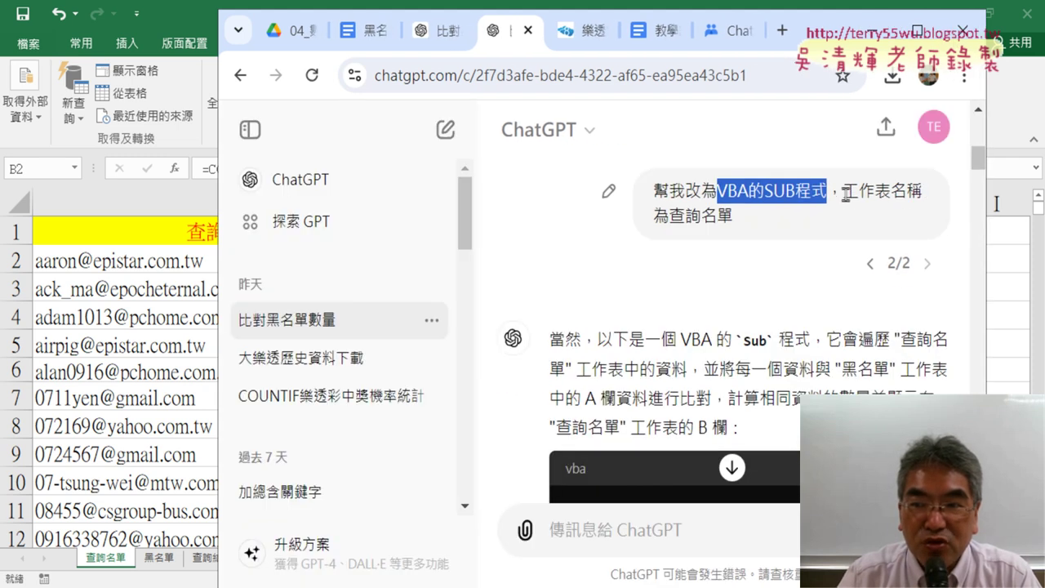
pyautogui.moveTo(843, 191)
pyautogui.mouseDown()
pyautogui.moveTo(668, 216)
pyautogui.moveTo(734, 221)
pyautogui.mouseUp()
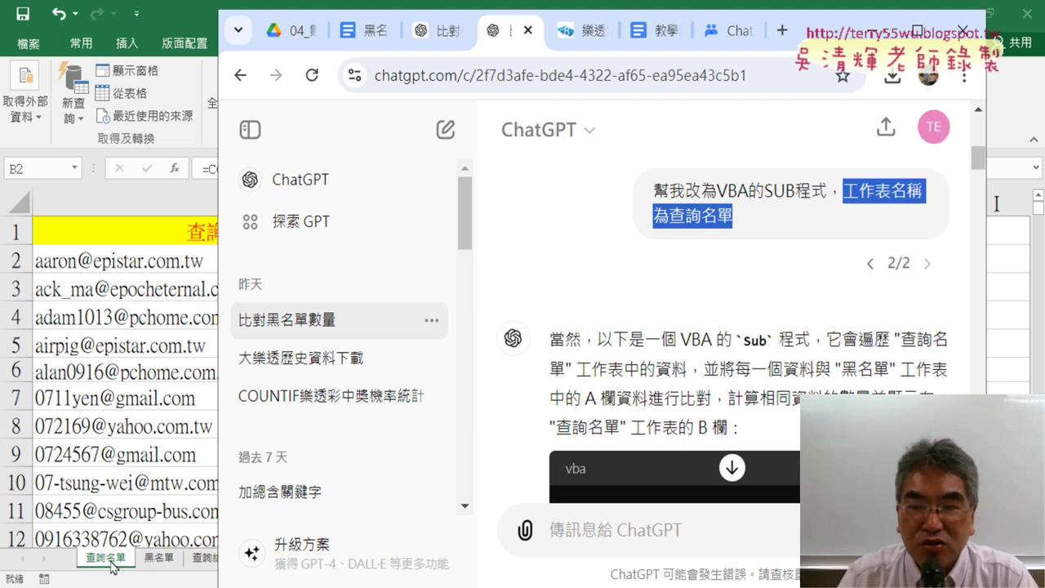
pyautogui.scroll(5, 831, 261)
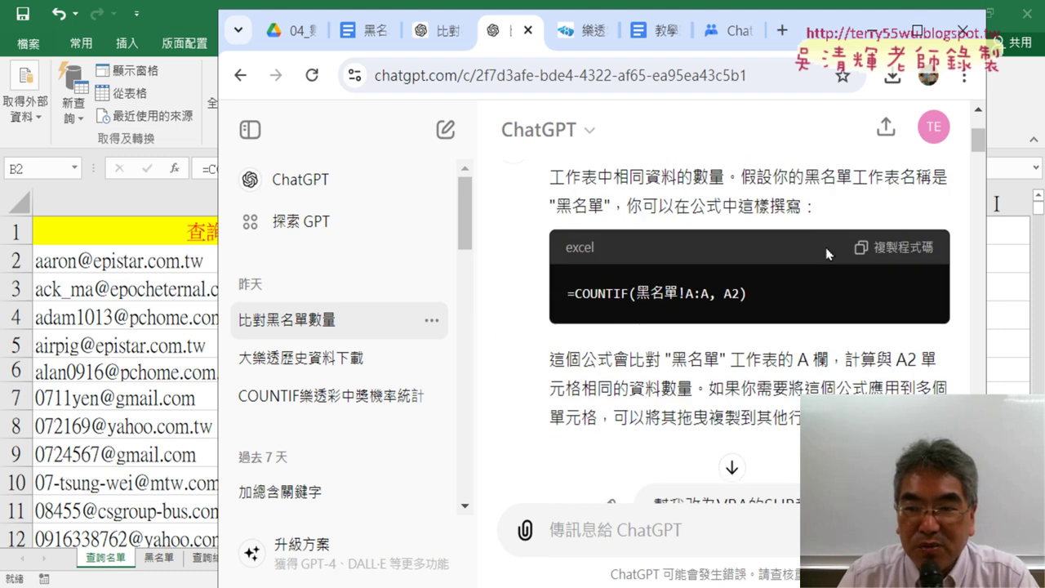
pyautogui.scroll(1, 829, 253)
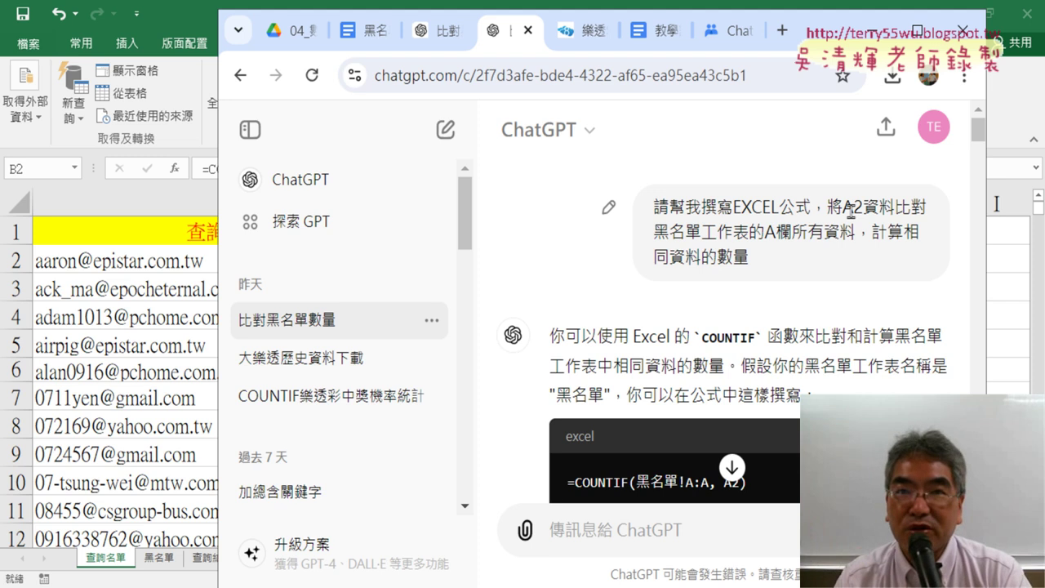
# Copy the Sub CompareWithBlacklist code from the answer and return to the Excel workbook.
pyautogui.scroll(-3, 850, 209)
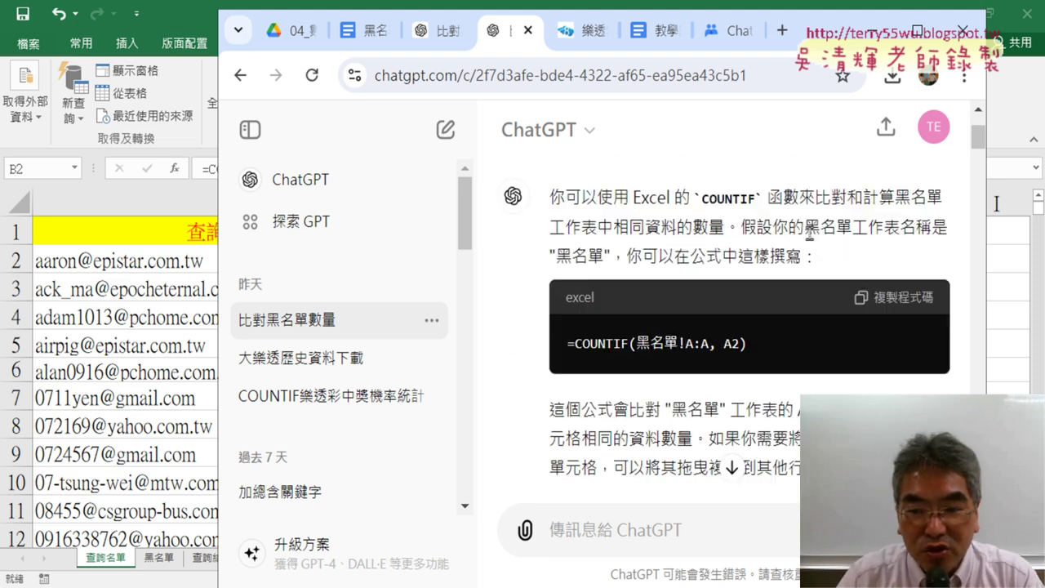
pyautogui.scroll(-5, 817, 220)
pyautogui.scroll(-2, 788, 237)
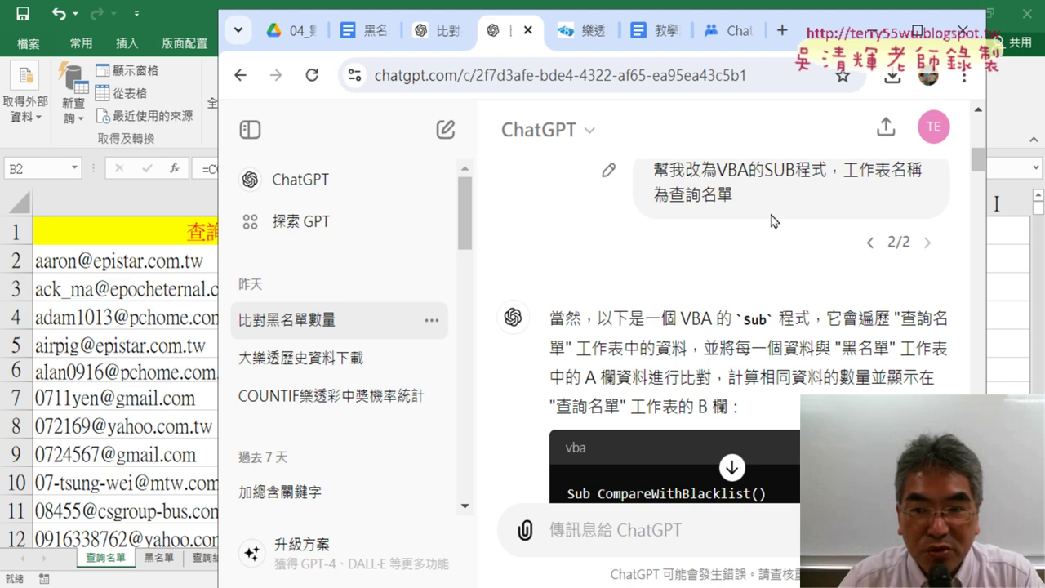
pyautogui.scroll(-3, 763, 211)
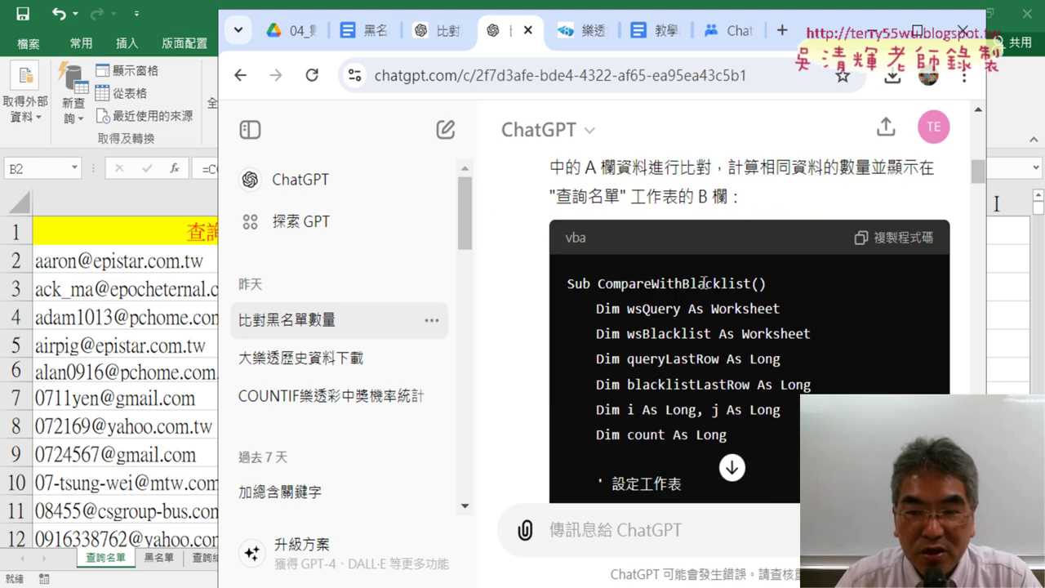
pyautogui.click(902, 239)
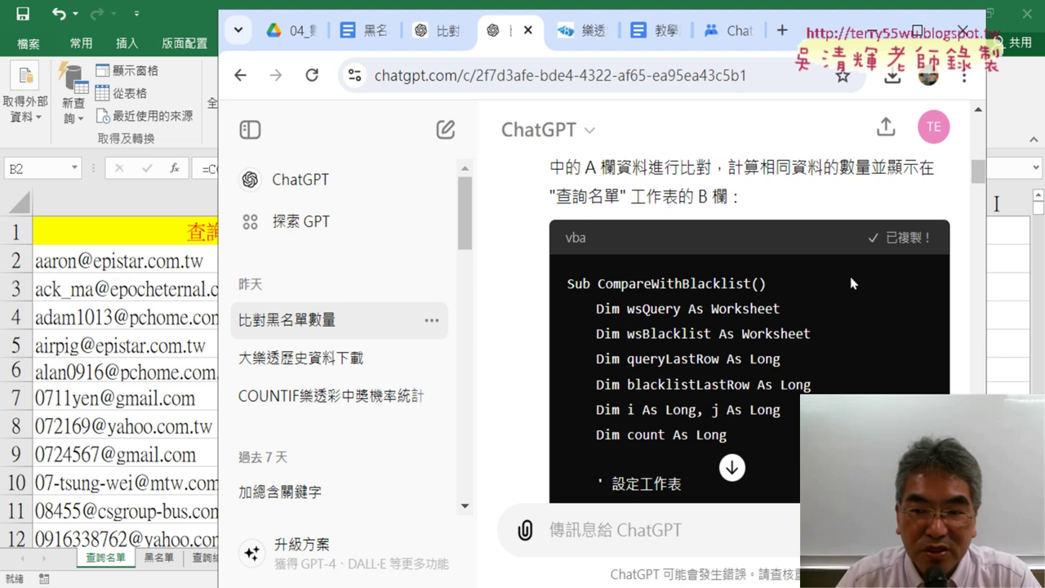
pyautogui.hotkey('alt', 'Tab')
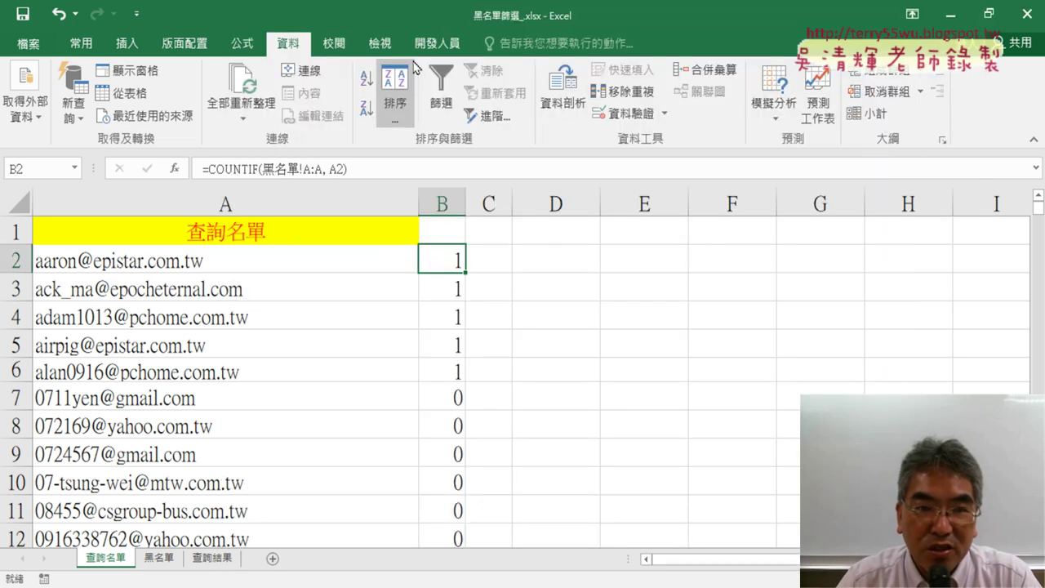
# Insert a new module in the workbook's VBA project and paste the CompareWithBlacklist macro.
pyautogui.click(437, 43)
pyautogui.click(36, 90)
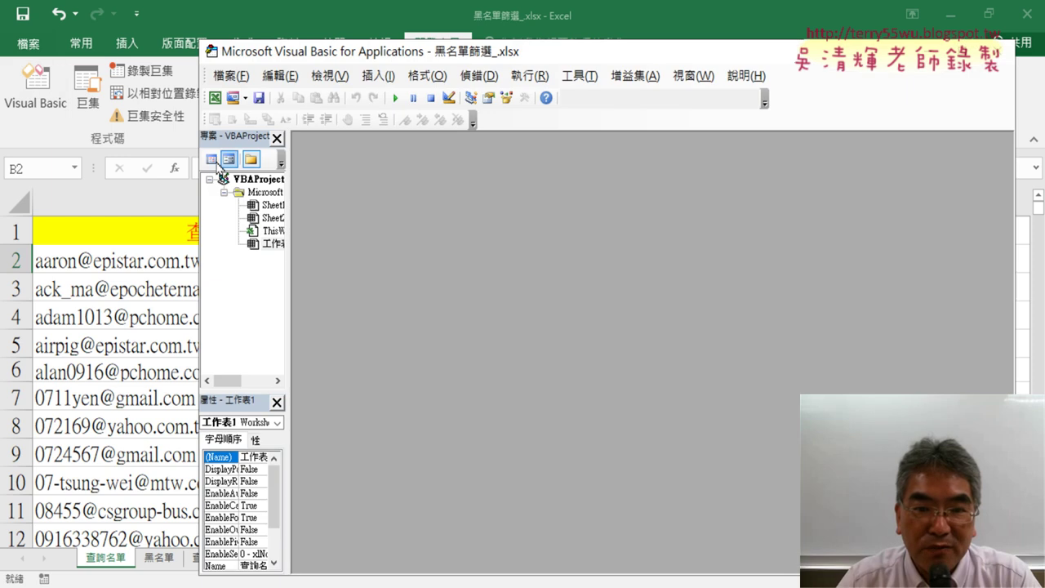
pyautogui.rightClick(274, 245)
pyautogui.moveTo(333, 323)
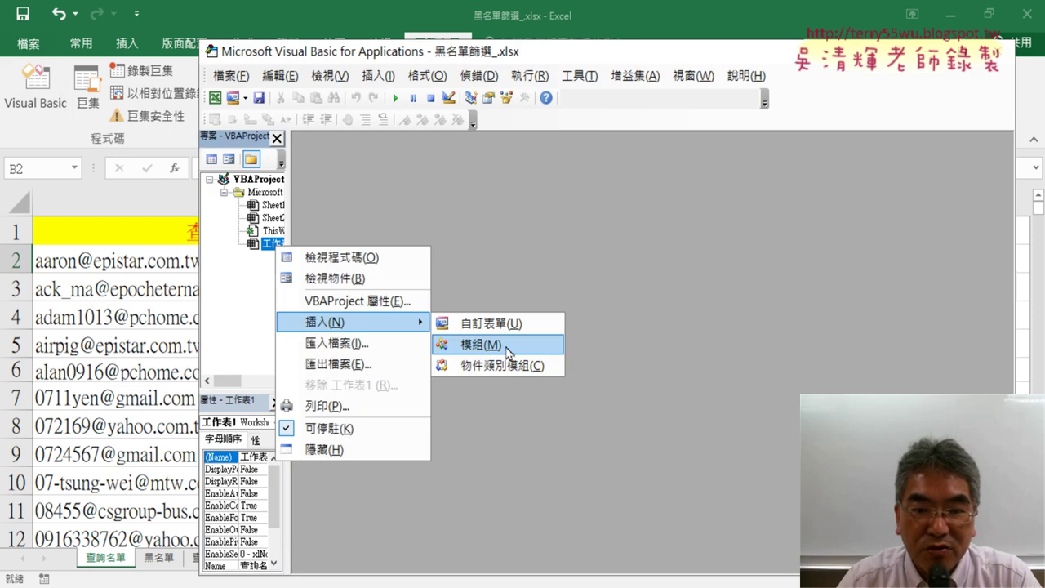
pyautogui.click(472, 343)
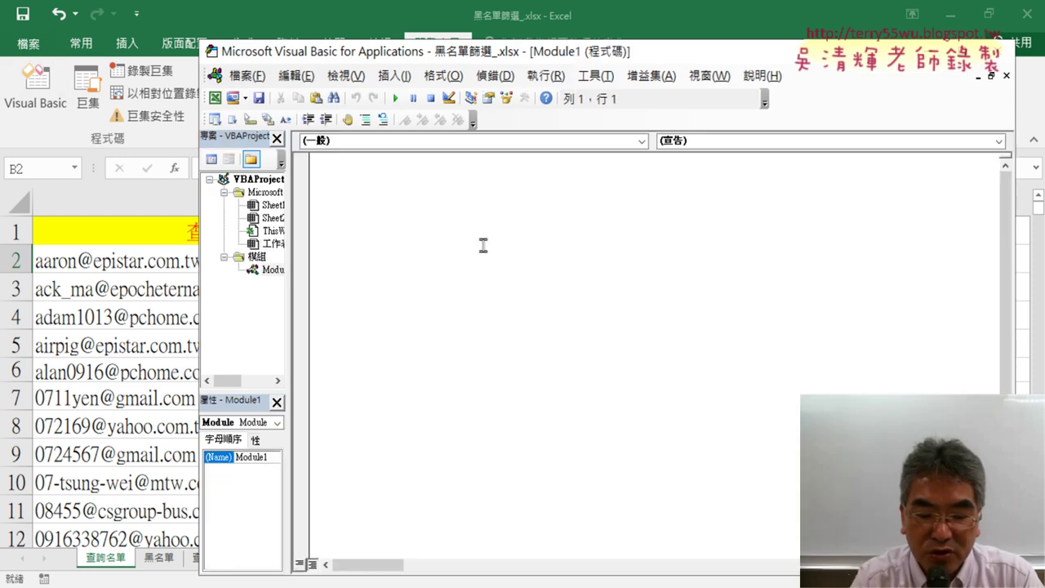
pyautogui.hotkey('ctrl', 'v')
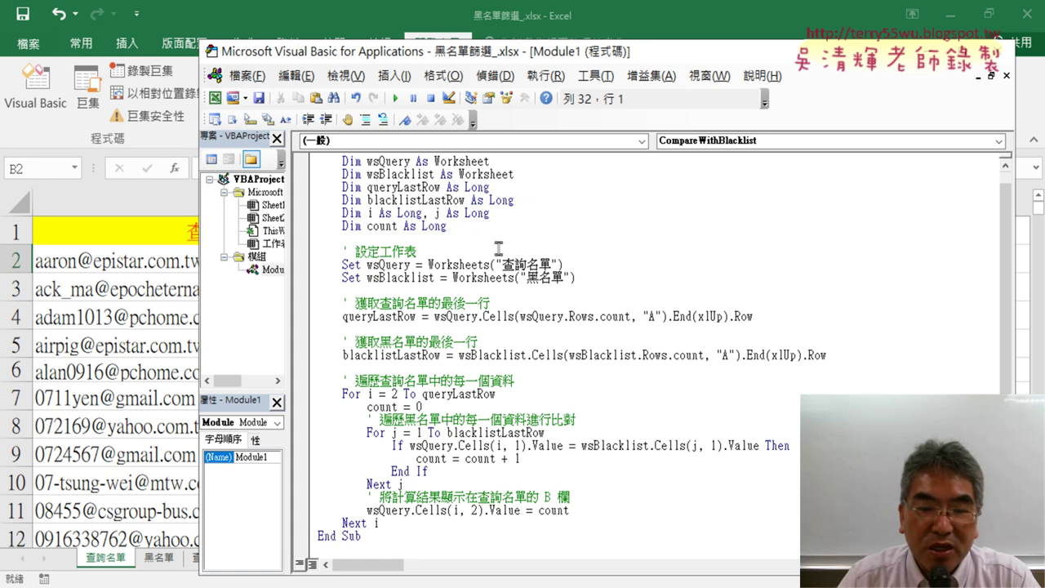
# Delete the six Dim declaration lines from the pasted macro.
pyautogui.scroll(1, 514, 255)
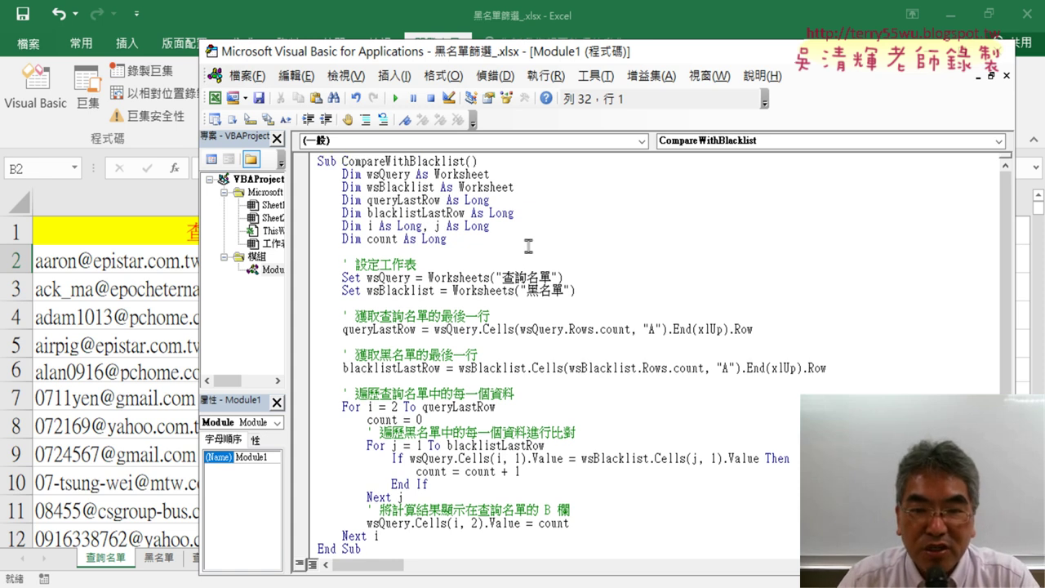
pyautogui.moveTo(454, 242); pyautogui.dragTo(314, 169)
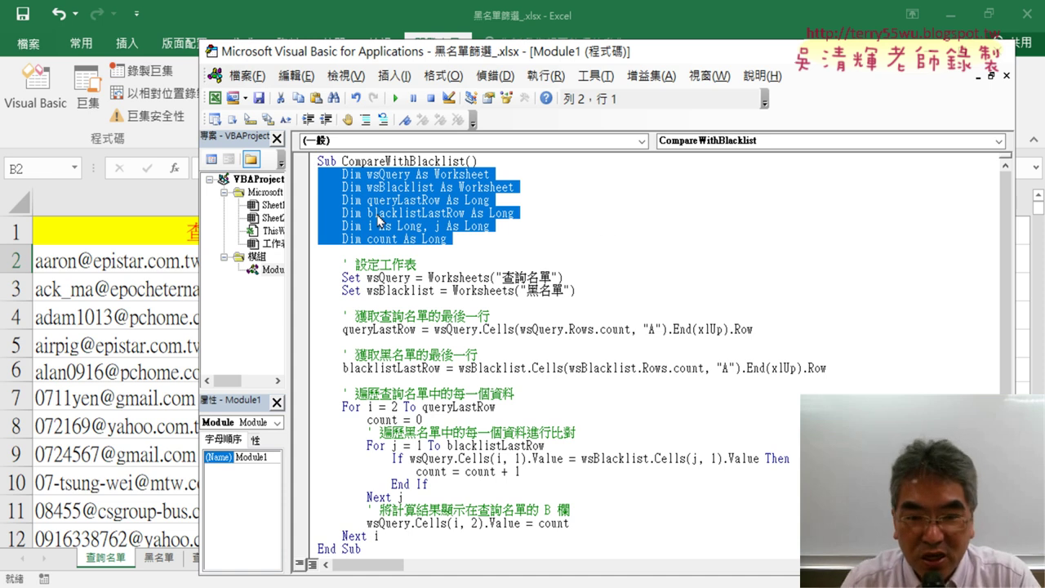
pyautogui.press('Delete')
pyautogui.press('Delete')
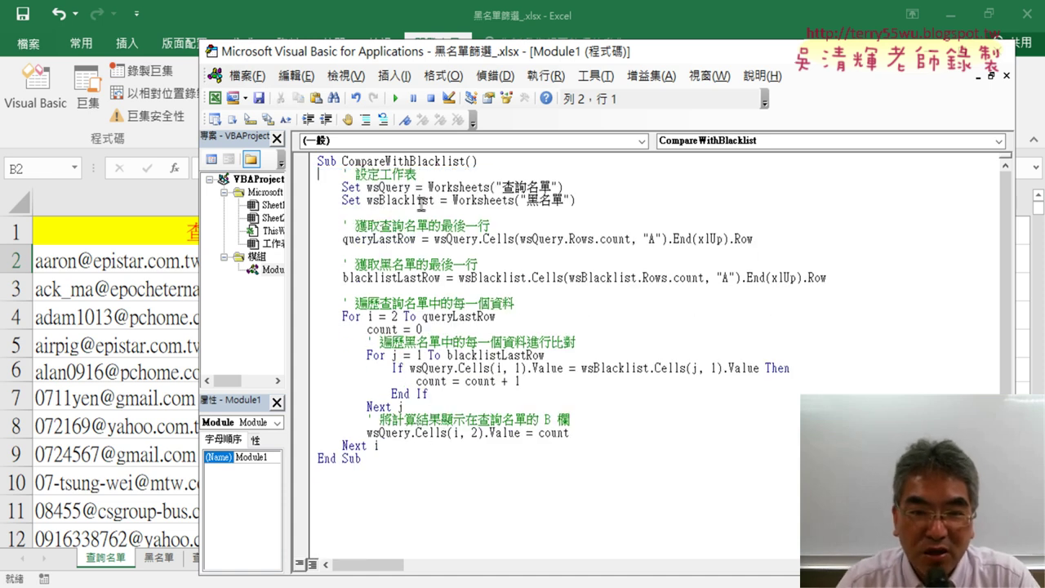
pyautogui.moveTo(643, 62); pyautogui.dragTo(793, 50)
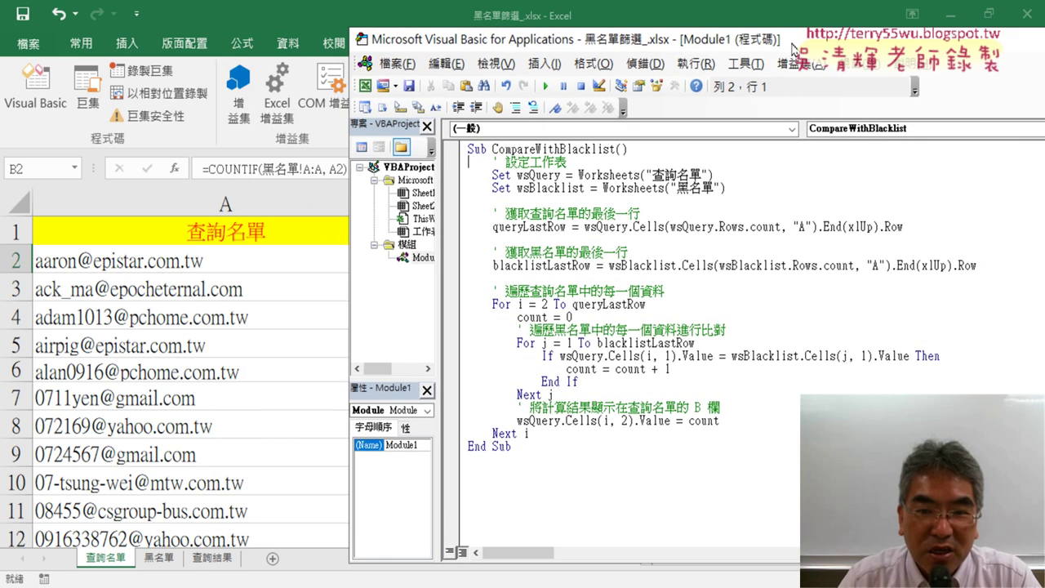
# Annotate the macro's Worksheets, 查詢名單, 黑名單, wsQuery and Cells references with the pen, then clear the ink.
pyautogui.moveTo(578, 175); pyautogui.dragTo(645, 175)
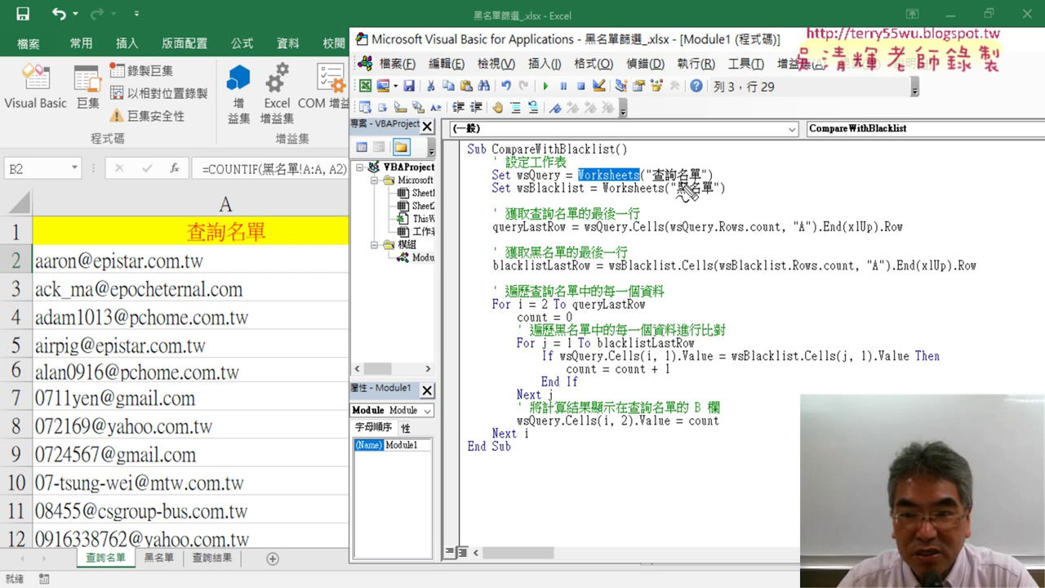
pyautogui.moveTo(127, 570); pyautogui.dragTo(138, 576)
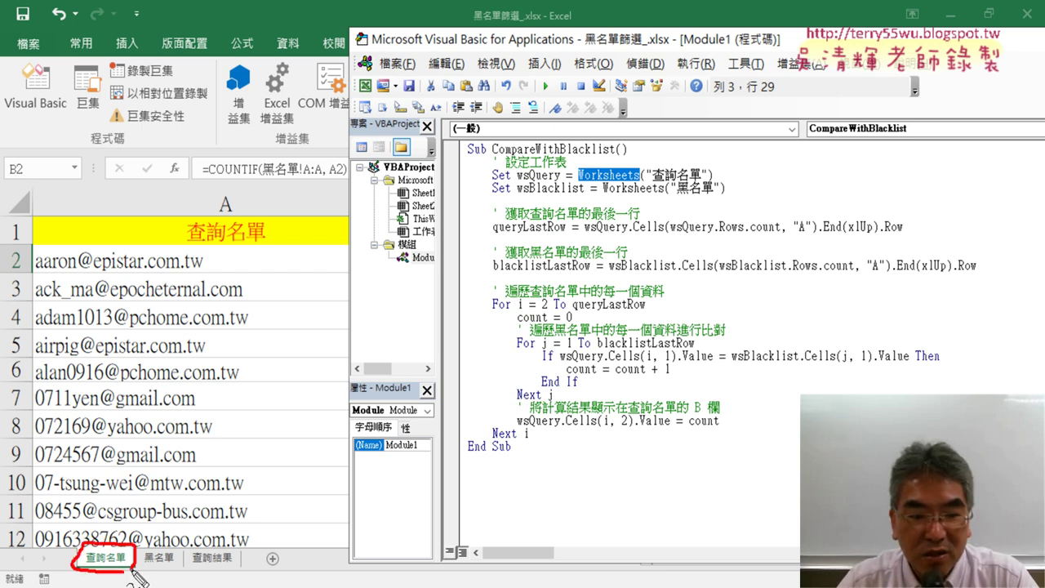
pyautogui.moveTo(677, 196); pyautogui.dragTo(716, 195)
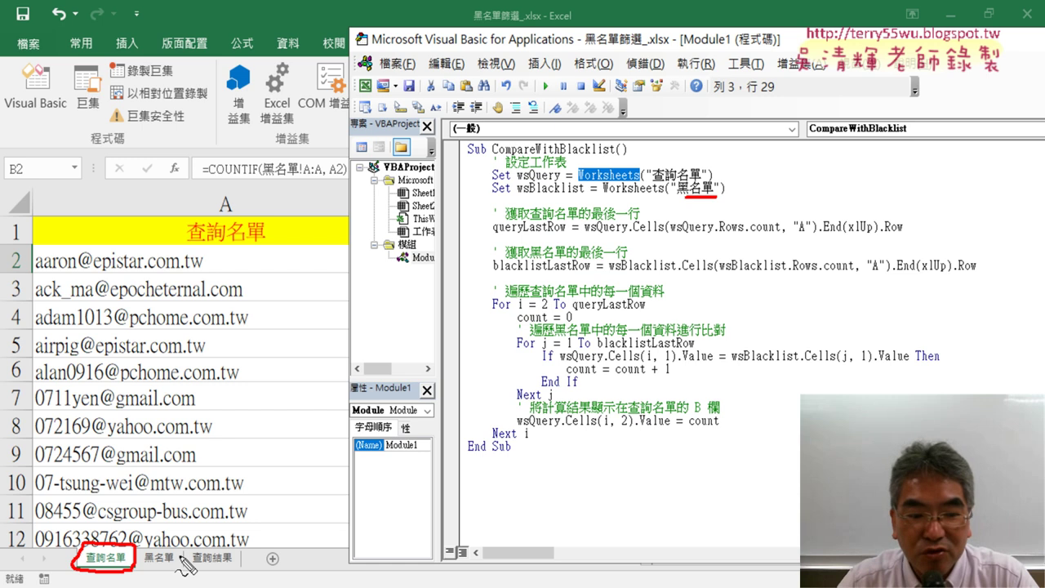
pyautogui.moveTo(177, 570); pyautogui.dragTo(175, 569)
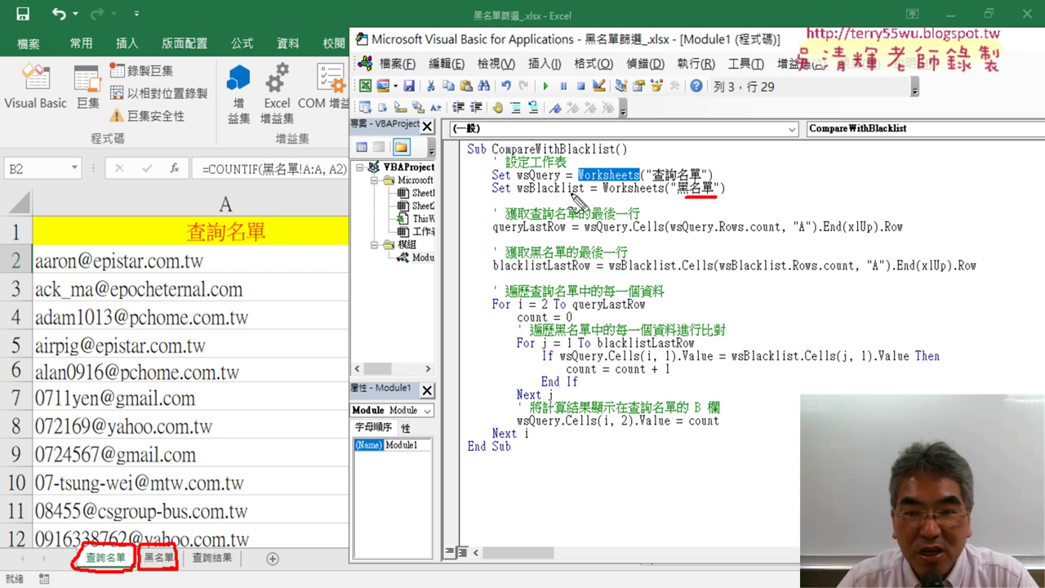
pyautogui.moveTo(517, 182); pyautogui.dragTo(585, 194)
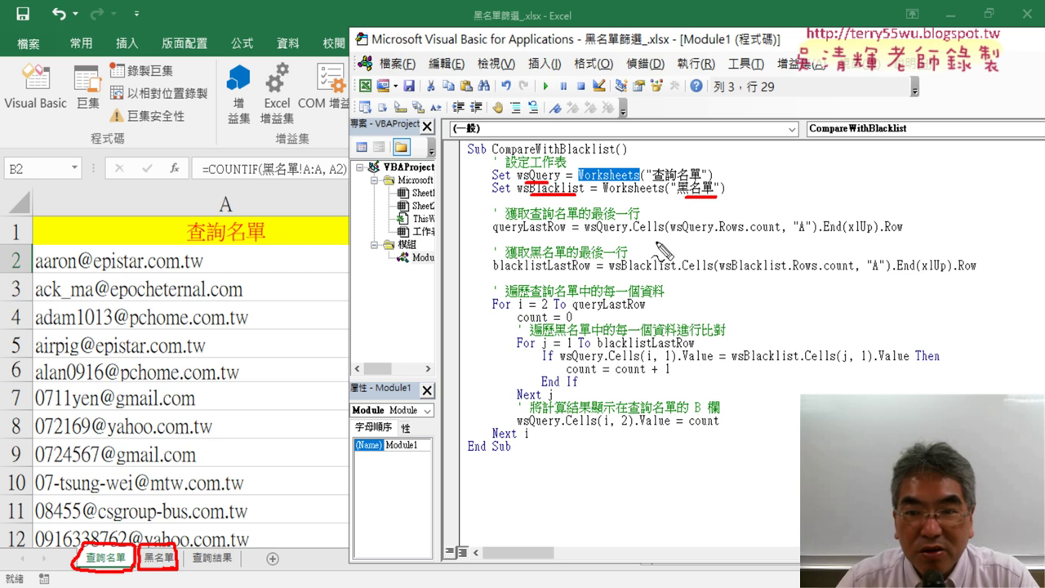
pyautogui.moveTo(634, 234); pyautogui.dragTo(663, 235)
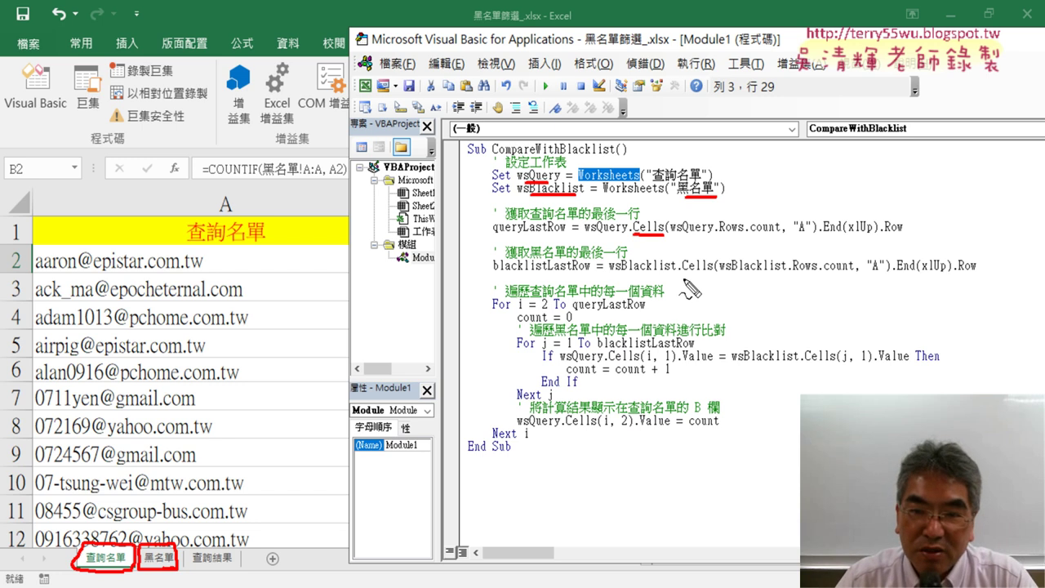
pyautogui.press('Escape')
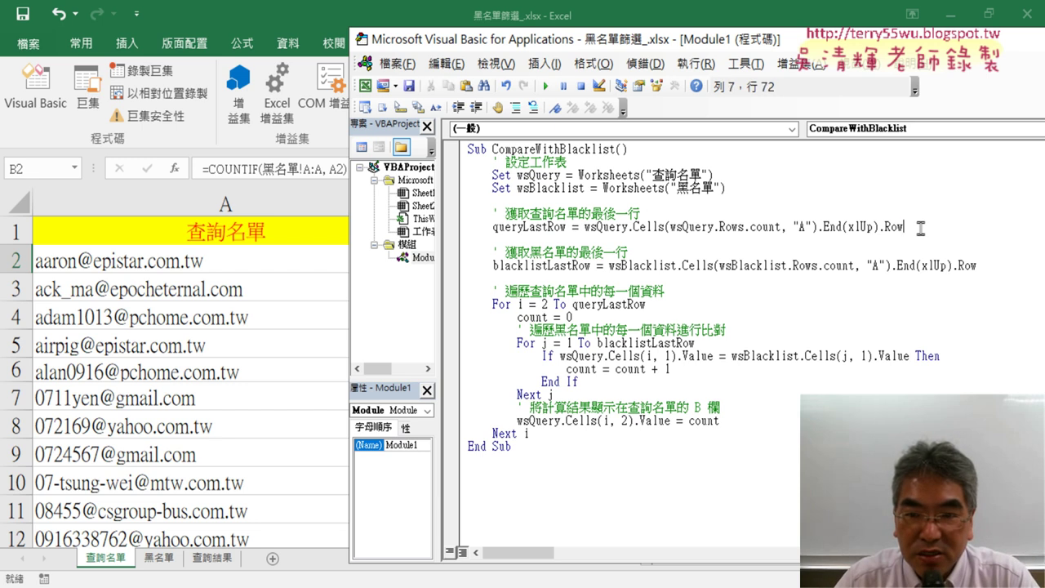
# Highlight the queryLastRow lookup expression and its End keyword, then return to the Excel sheet.
pyautogui.moveTo(906, 227); pyautogui.dragTo(584, 226)
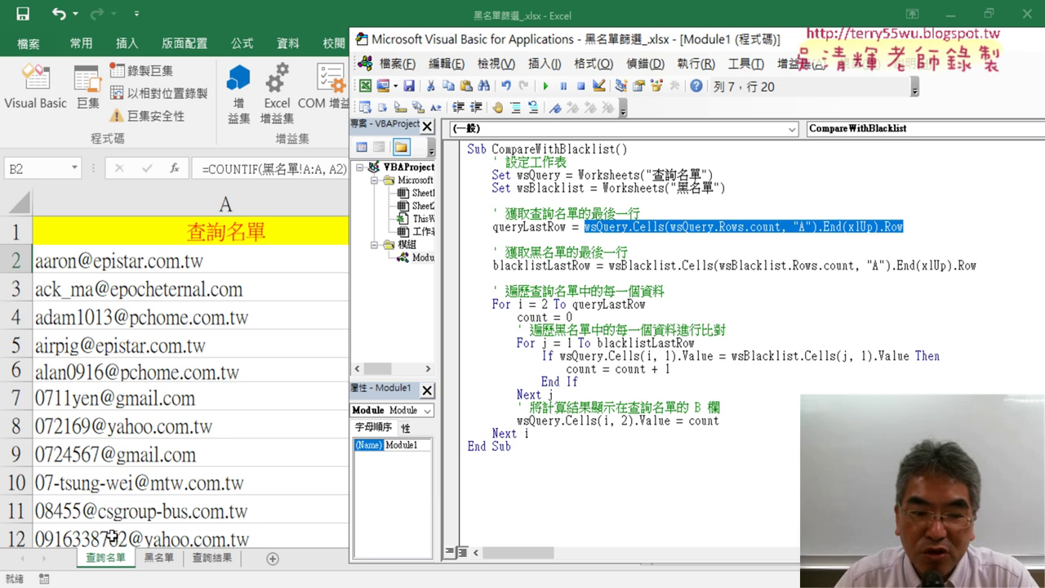
pyautogui.click(1005, 227)
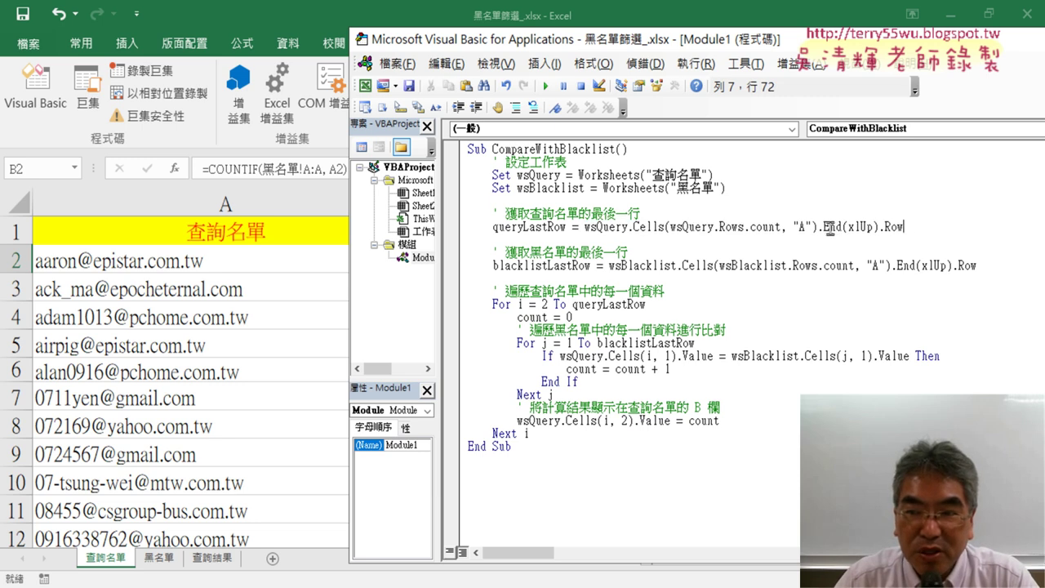
pyautogui.moveTo(823, 227); pyautogui.dragTo(871, 228)
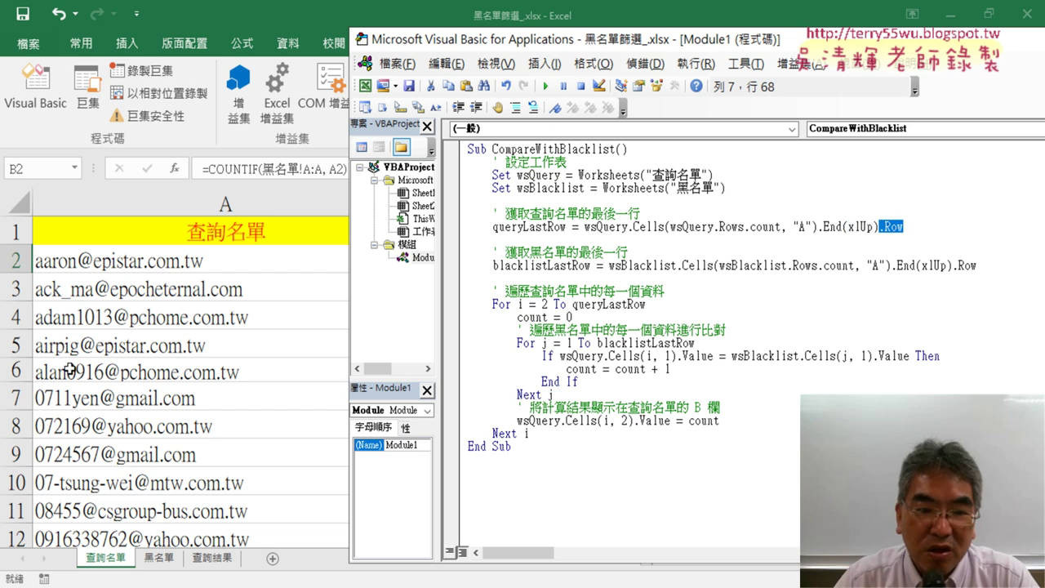
pyautogui.click(150, 370)
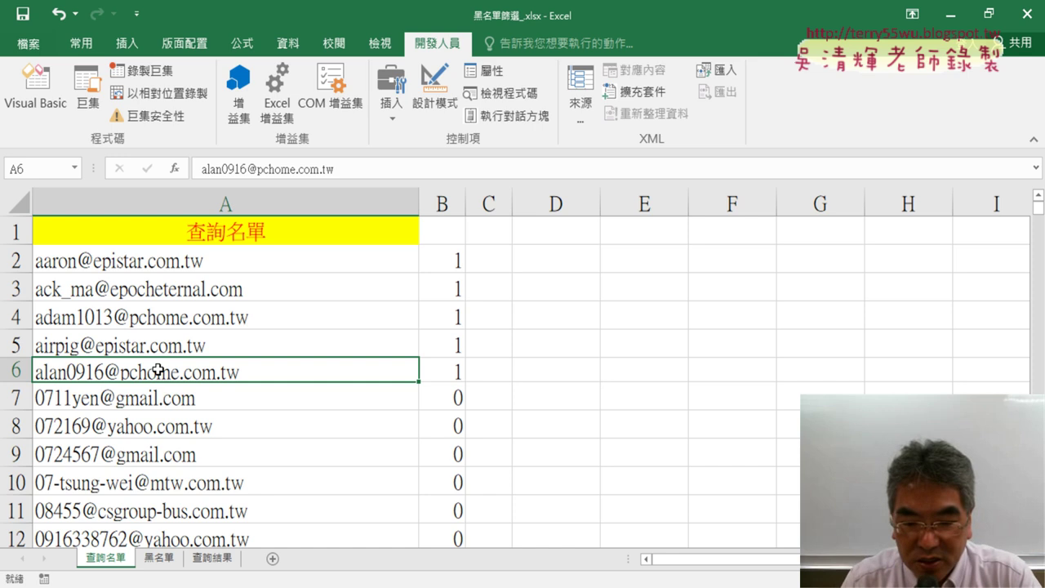
# Jump through column A's data blocks with Ctrl+Down/Up and select the blank row 1001.
pyautogui.hotkey('ctrl', 'Down')
pyautogui.hotkey('ctrl', 'Down')
pyautogui.hotkey('ctrl', 'Down')
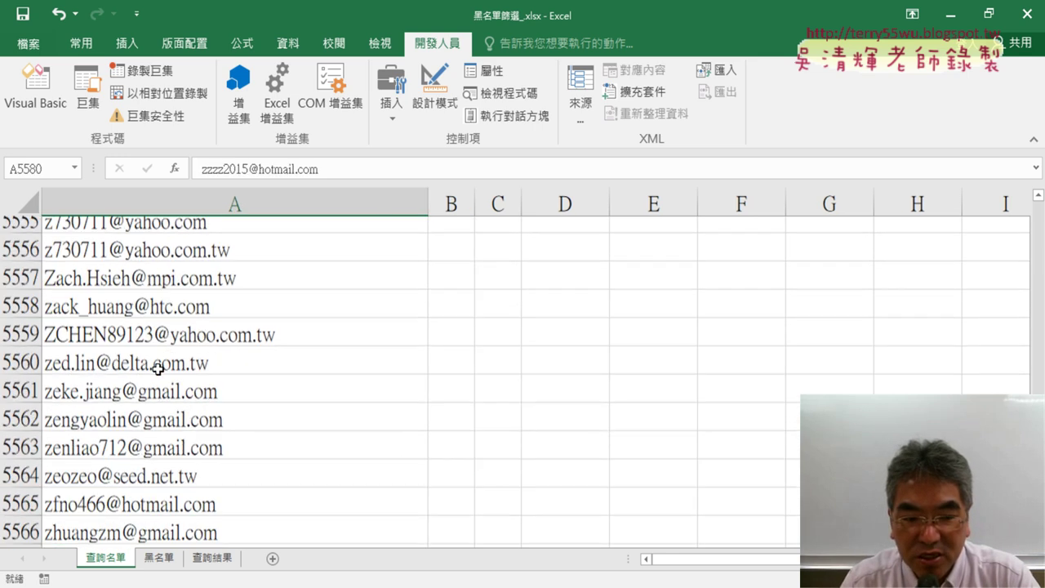
pyautogui.hotkey('ctrl', 'Down')
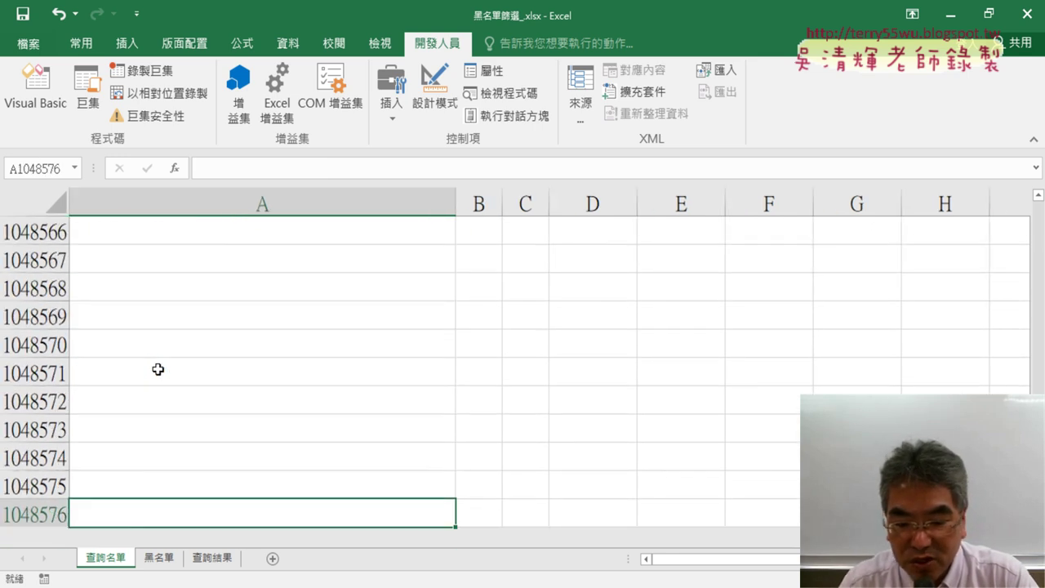
pyautogui.hotkey('ctrl', 'Up')
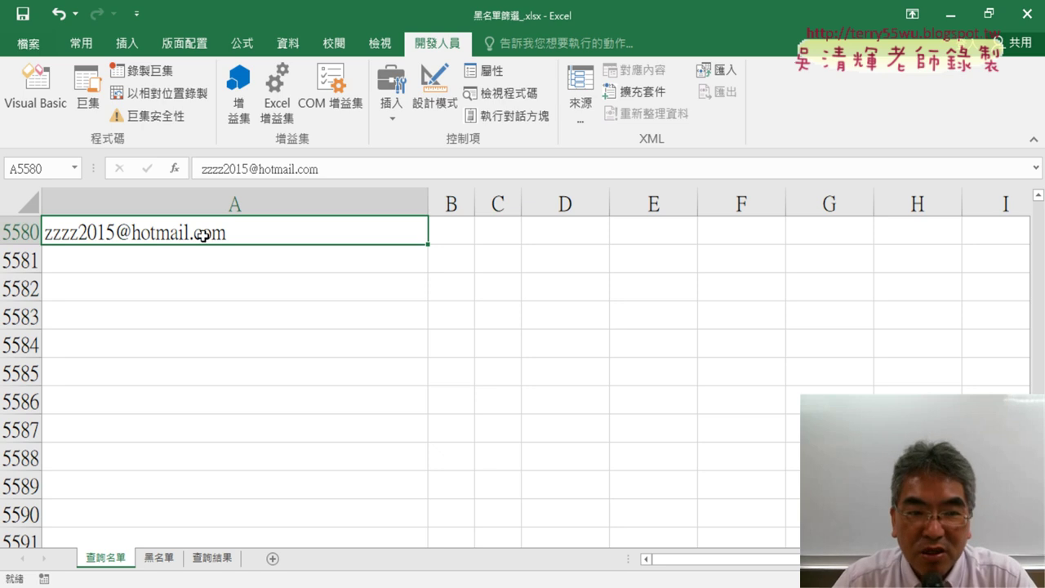
pyautogui.hotkey('ctrl', 'Up')
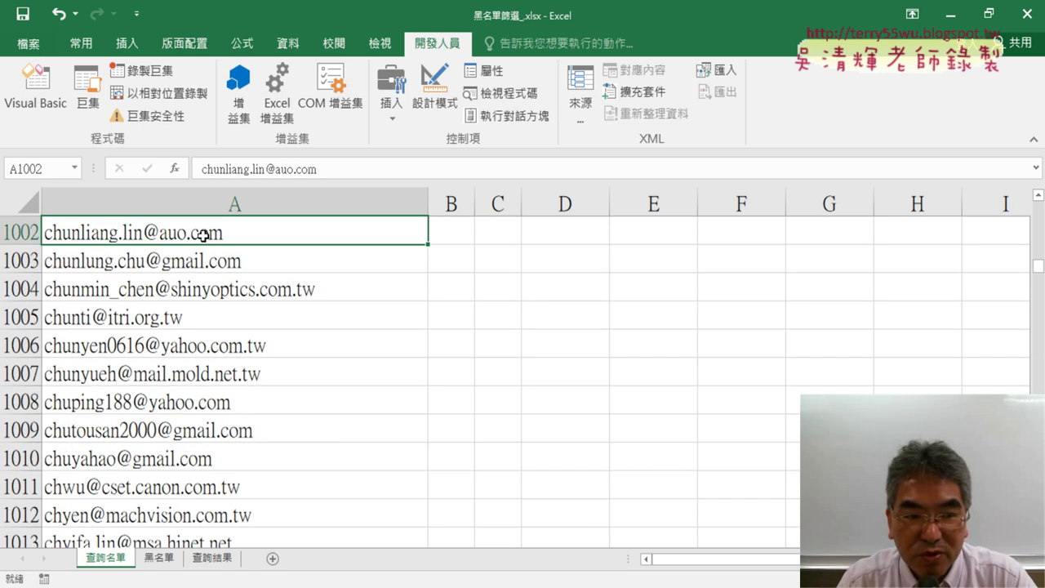
pyautogui.hotkey('ctrl', 'Up')
pyautogui.press('Down')
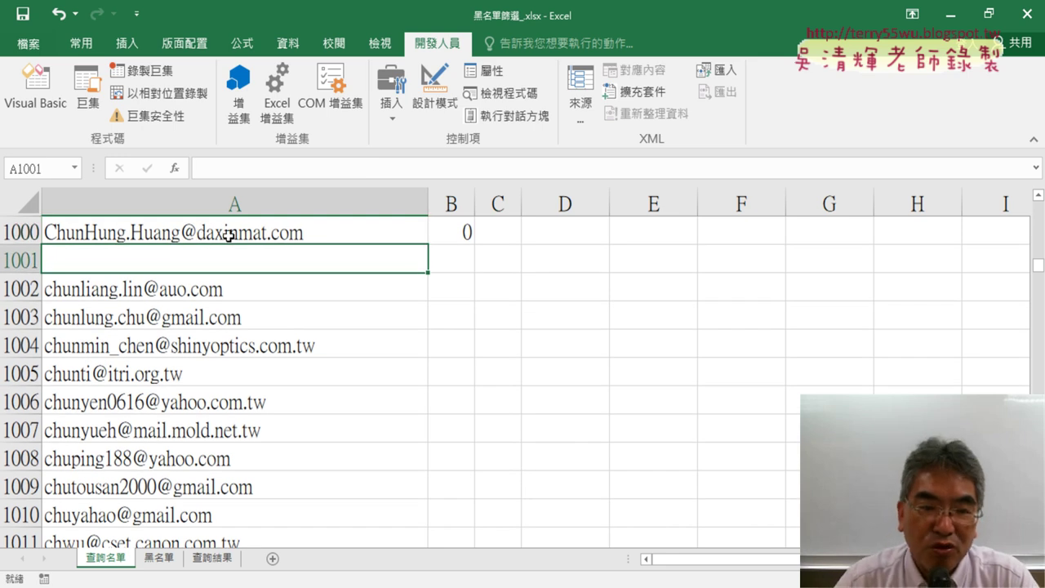
pyautogui.click(22, 262)
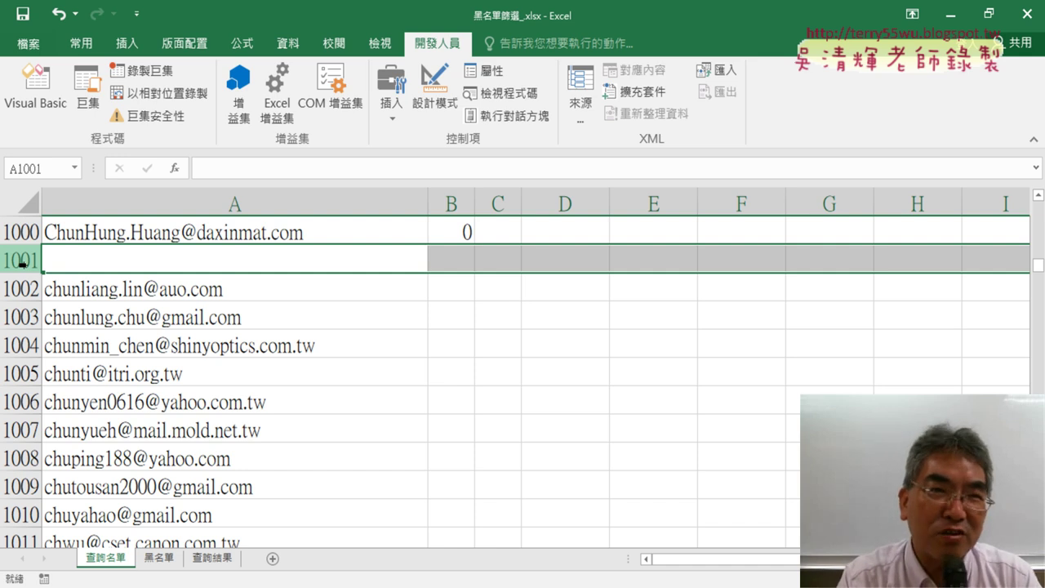
# Copy B2's COUNTIF formula down column B, which stops at row 1000.
pyautogui.moveTo(1038, 265); pyautogui.dragTo(1038, 206)
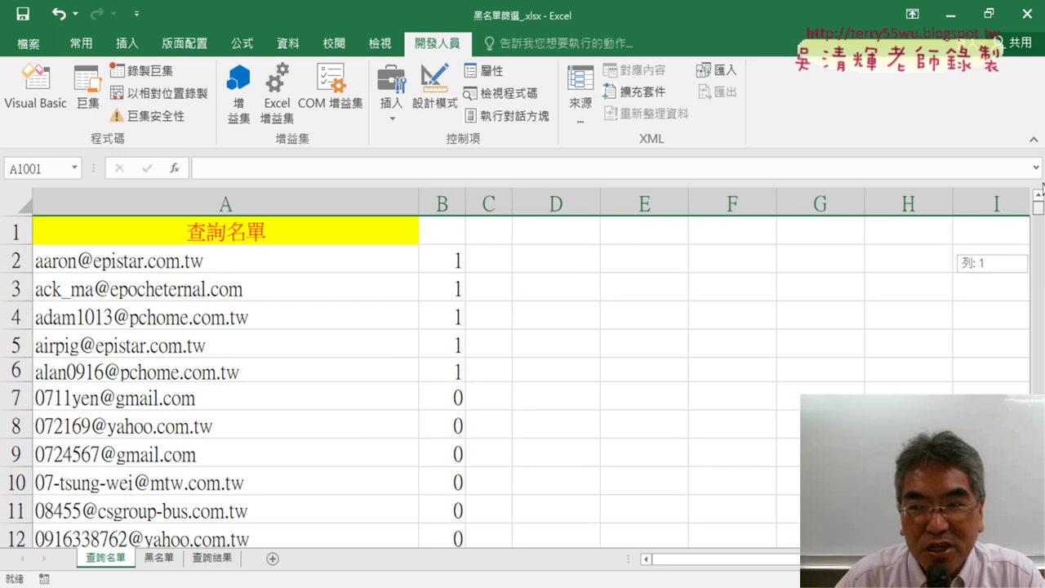
pyautogui.click(450, 268)
pyautogui.doubleClick(467, 274)
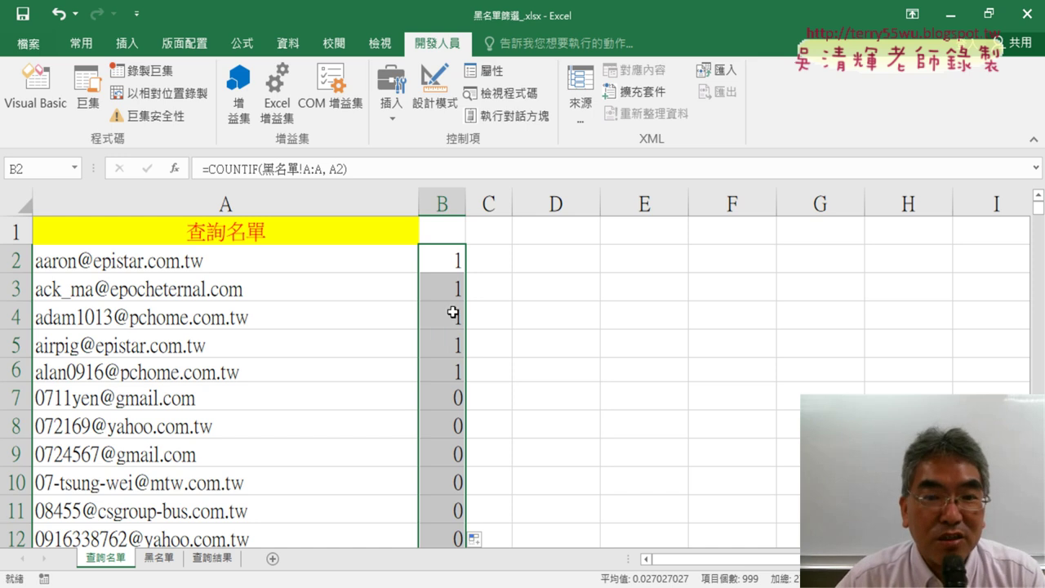
pyautogui.click(449, 256)
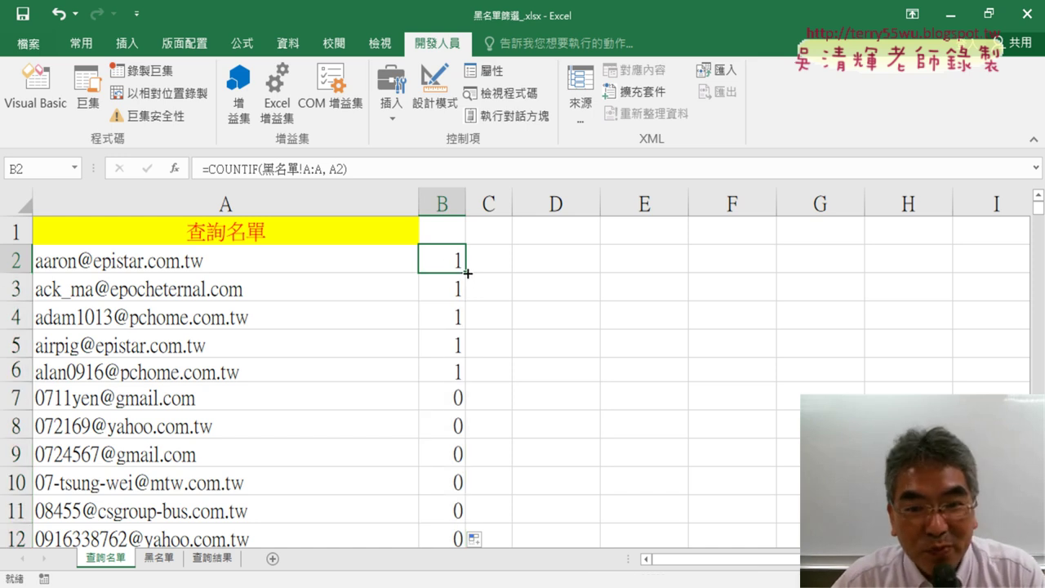
pyautogui.doubleClick(467, 273)
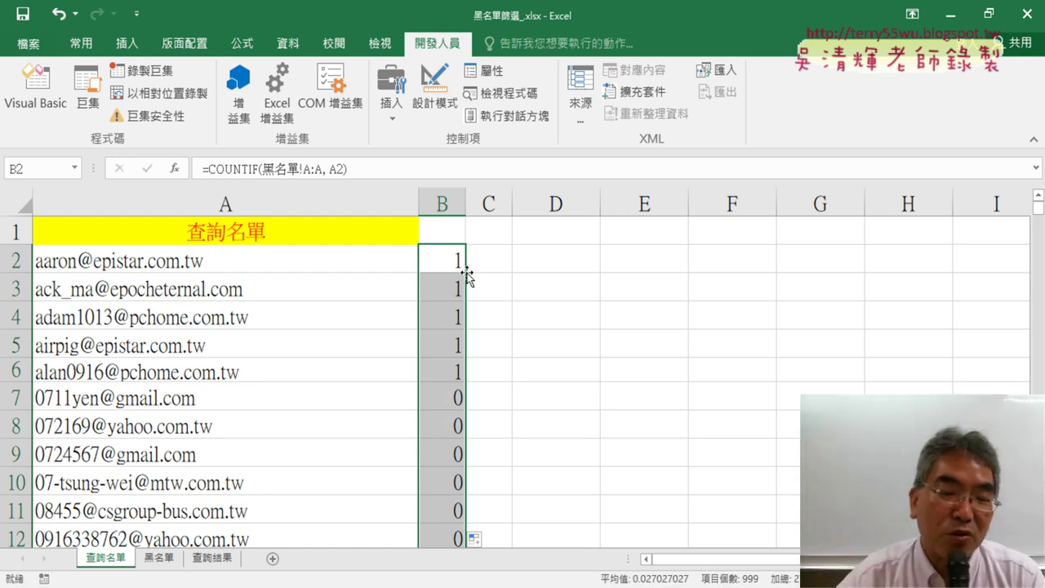
# Delete the empty row 1001 below the list's first 1000 entries.
pyautogui.click(129, 371)
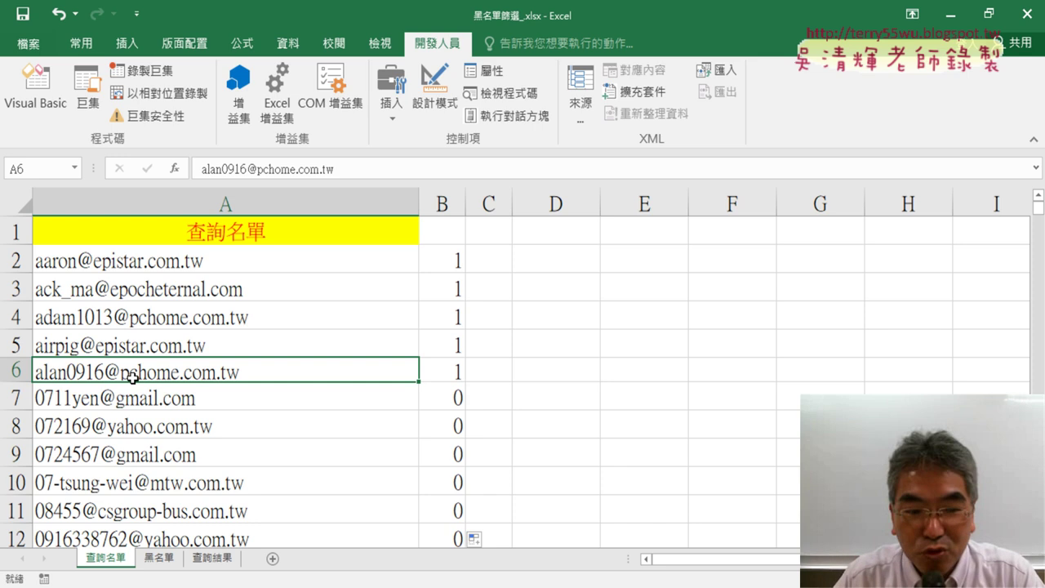
pyautogui.hotkey('ctrl', 'Down')
pyautogui.press('Down')
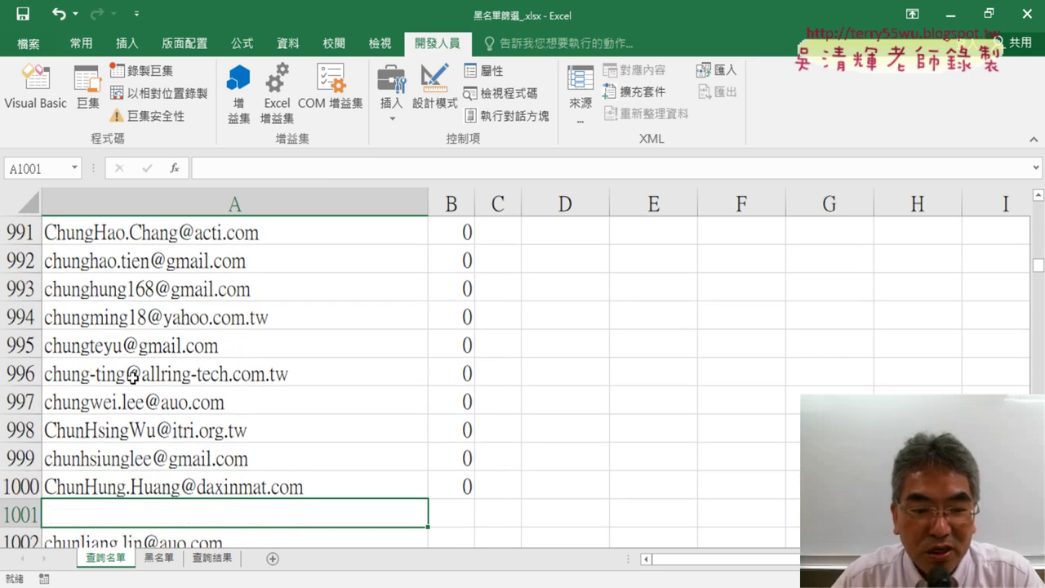
pyautogui.click(21, 515)
pyautogui.rightClick(121, 516)
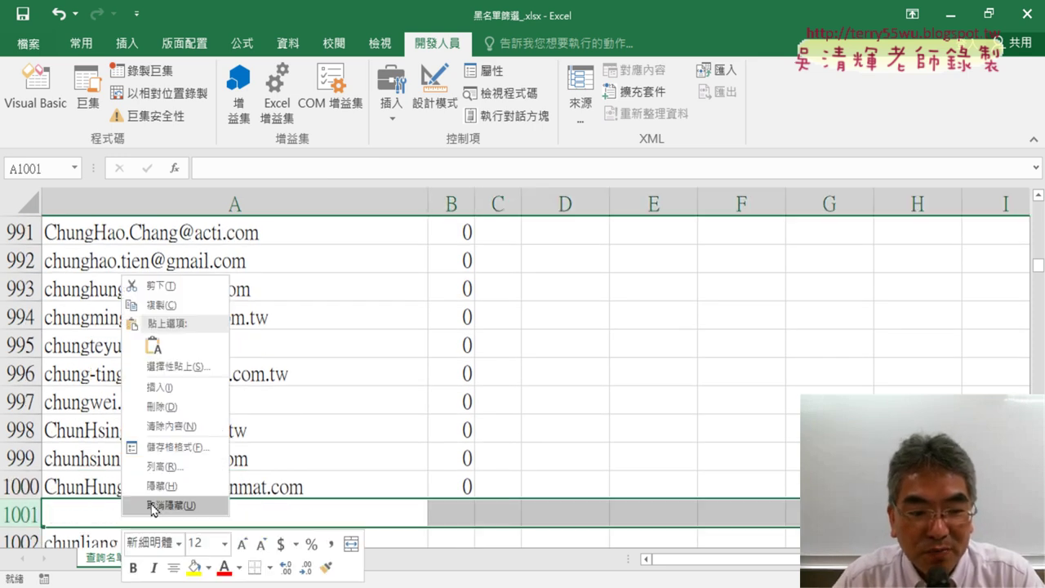
pyautogui.click(181, 405)
# Refill B2's COUNTIF formula down column B and check where the counts end.
pyautogui.scroll(-2, 245, 408)
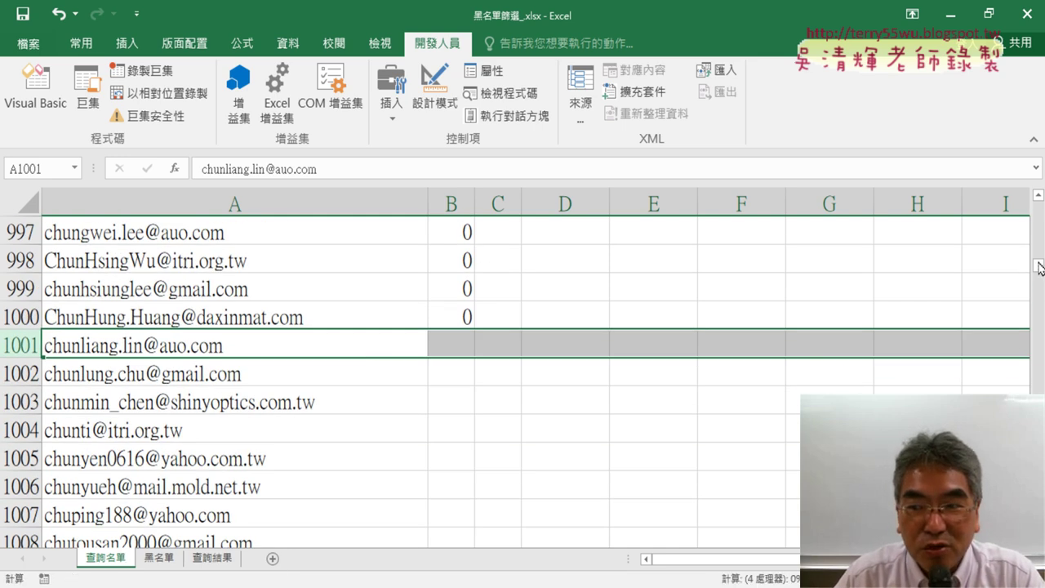
pyautogui.moveTo(1038, 265); pyautogui.dragTo(1039, 205)
pyautogui.click(456, 260)
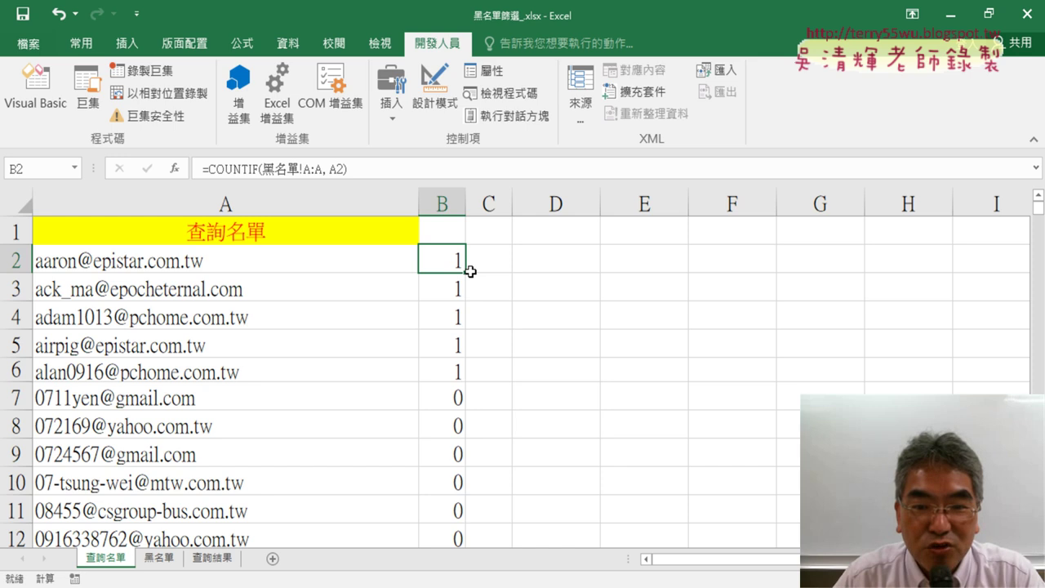
pyautogui.doubleClick(465, 273)
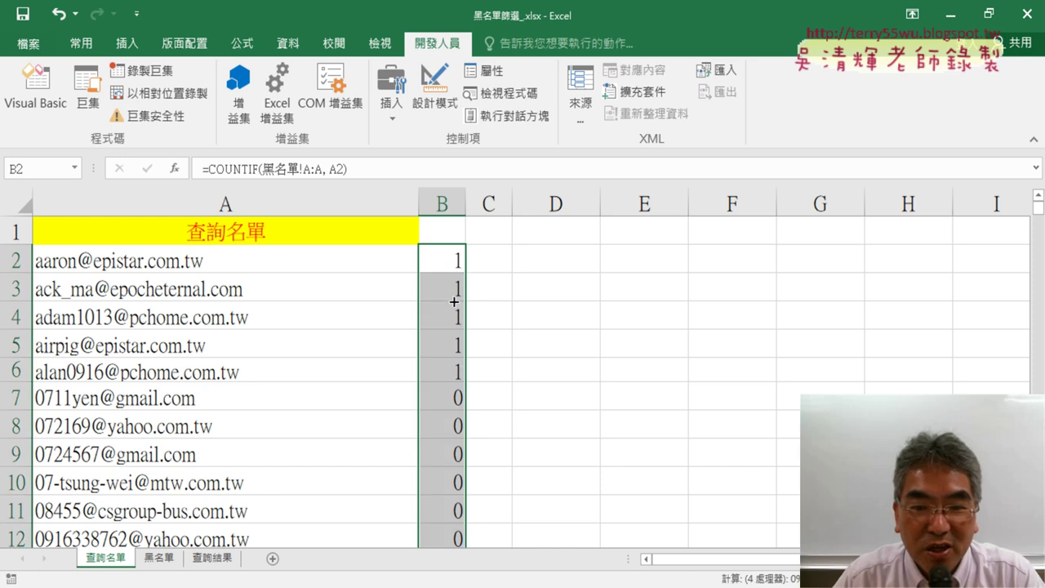
pyautogui.scroll(-1, 427, 438)
pyautogui.scroll(1, 447, 270)
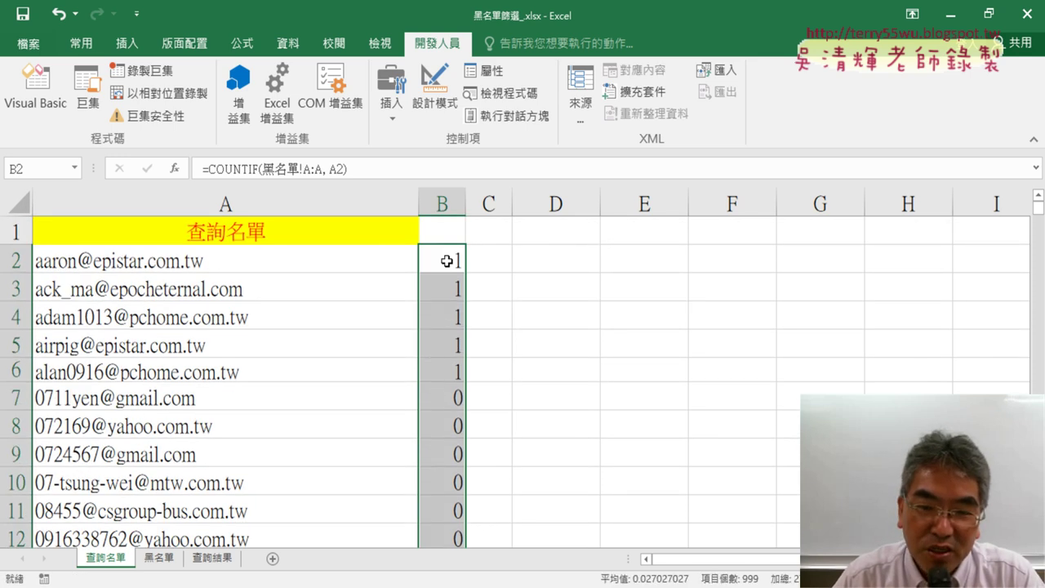
pyautogui.click(447, 261)
pyautogui.hotkey('ctrl', 'Down')
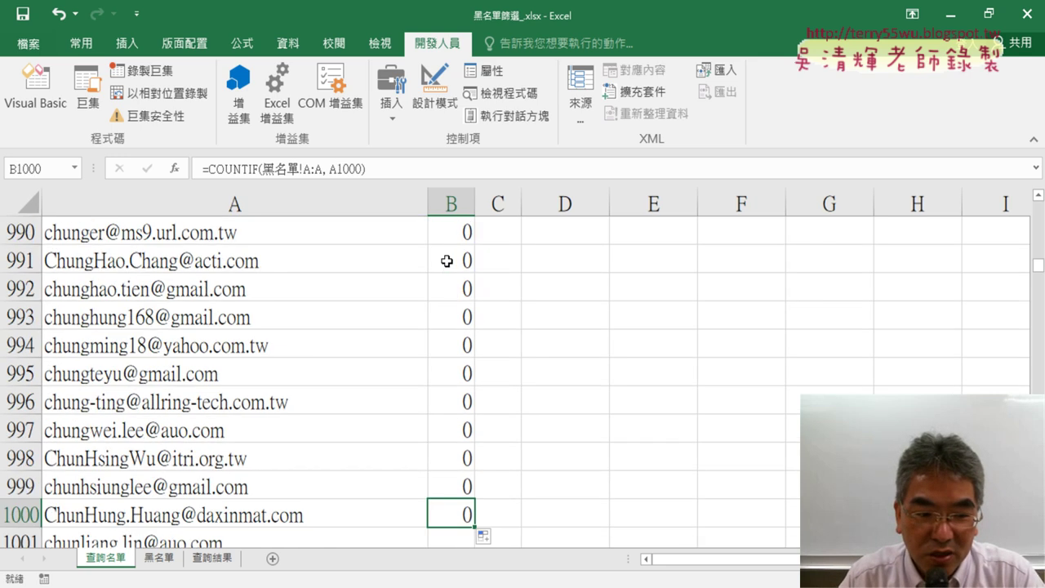
pyautogui.scroll(-3, 483, 394)
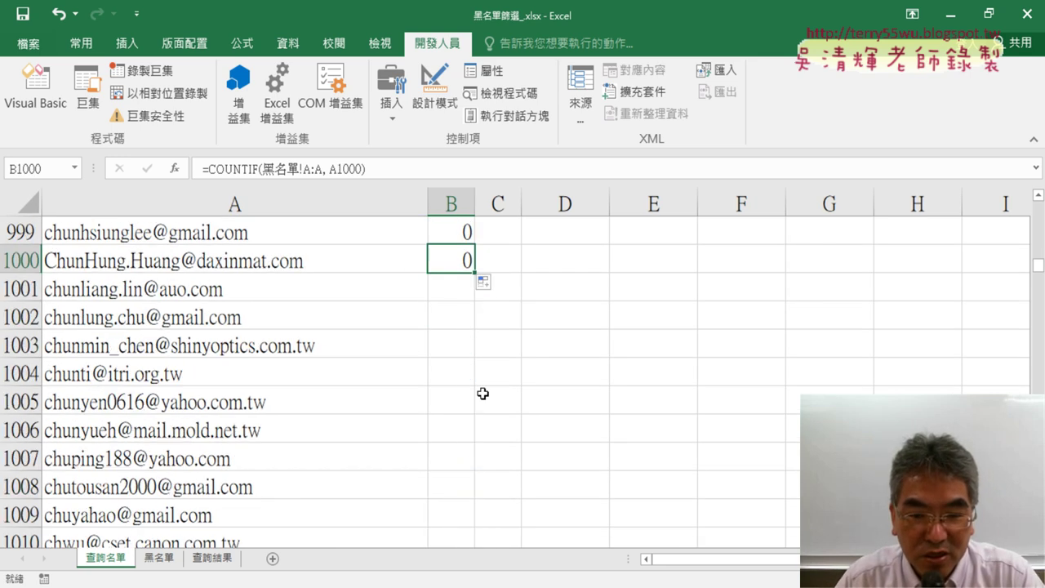
# Extend the COUNTIF counts down to row 5579 and revisit the macro's query last-row expression.
pyautogui.hotkey('ctrl', 'shift', 'Down')
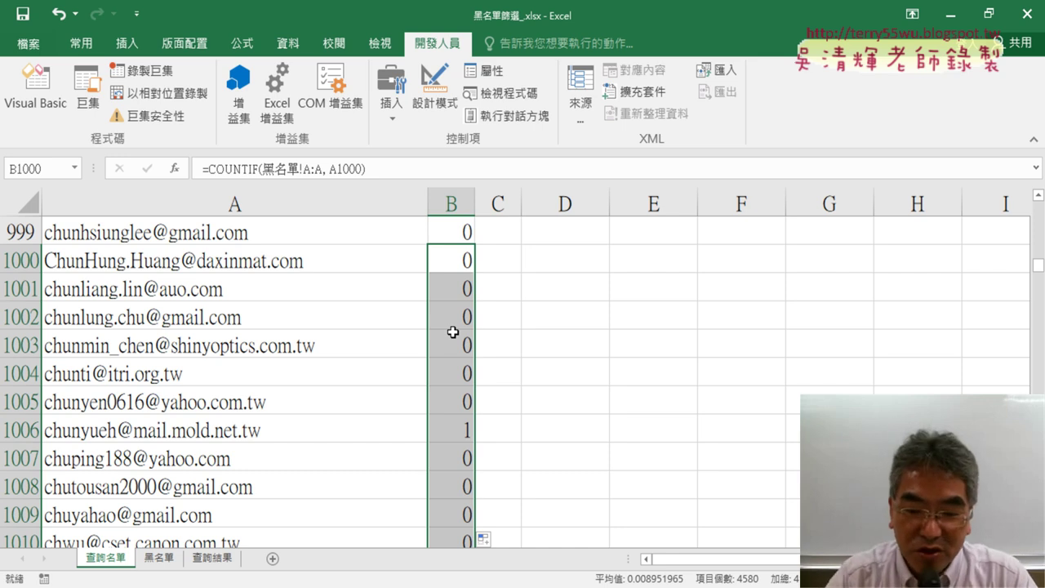
pyautogui.hotkey('alt', 'F11')
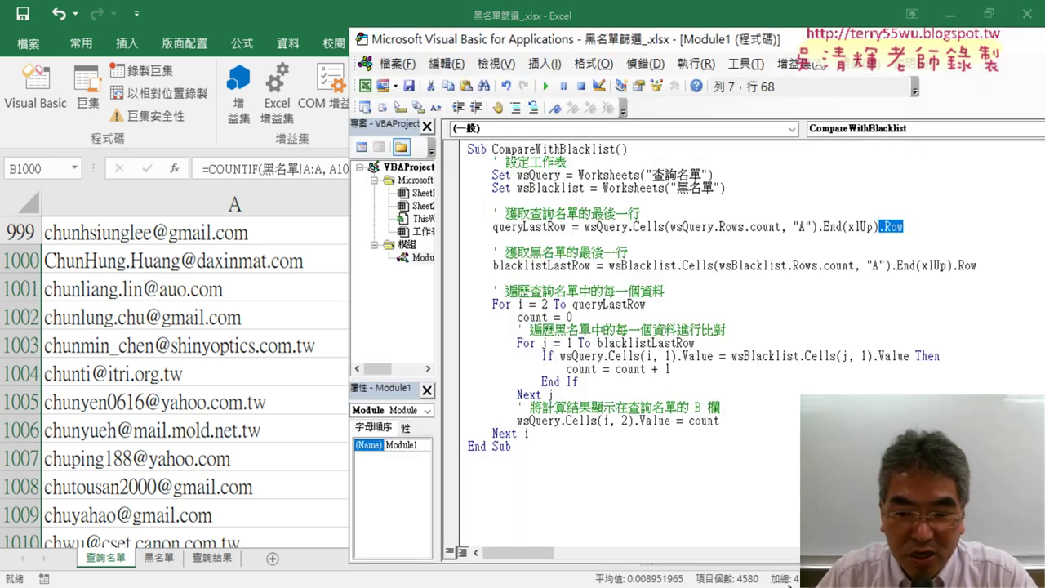
pyautogui.moveTo(912, 227); pyautogui.dragTo(581, 226)
pyautogui.click(184, 383)
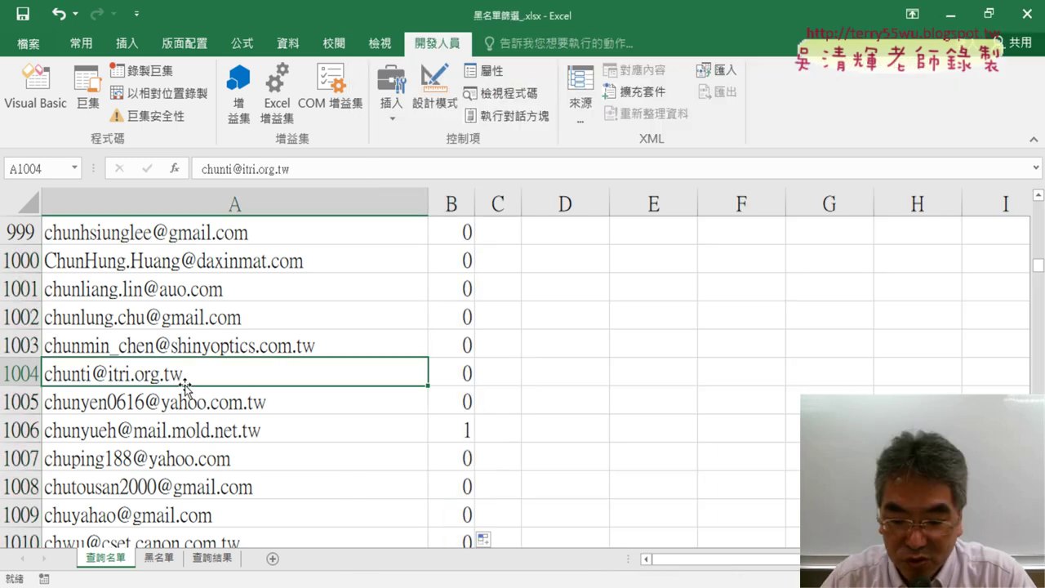
pyautogui.hotkey('ctrl', 'Down')
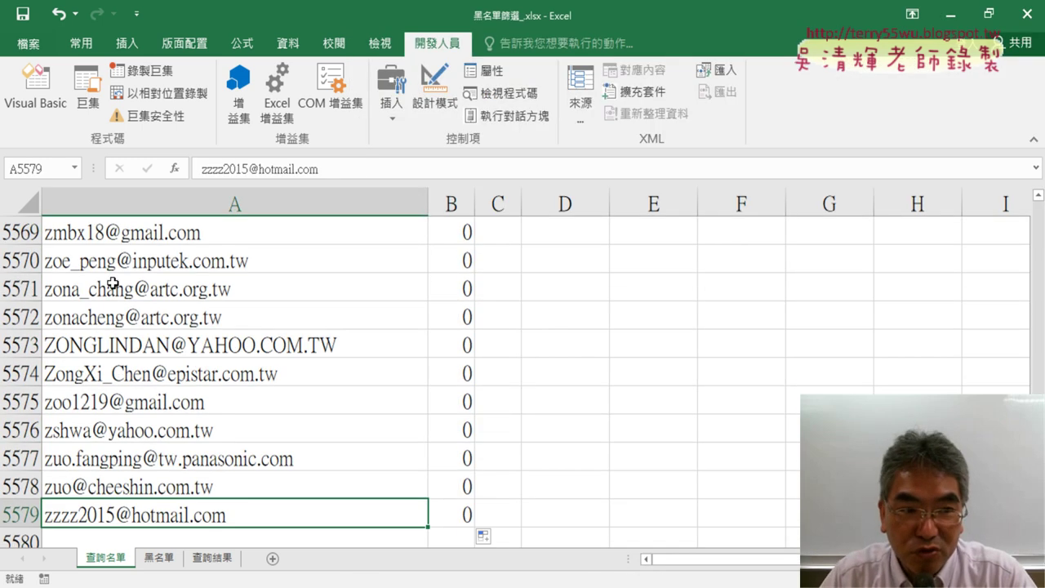
pyautogui.click(35, 89)
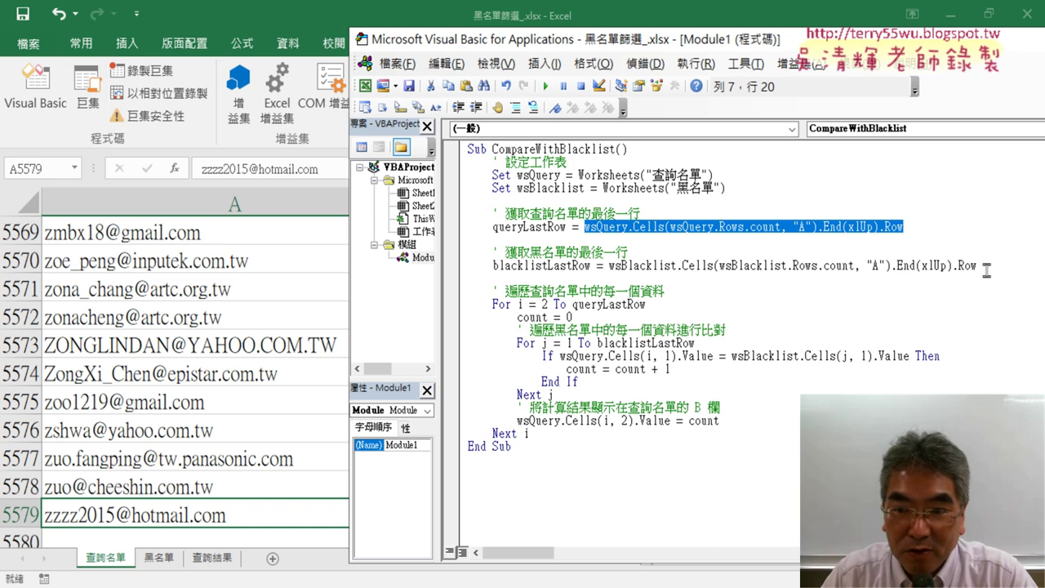
# Highlight the blacklist last-row expression and the email If-condition, then return to 查詢名單.
pyautogui.moveTo(980, 265); pyautogui.dragTo(609, 266)
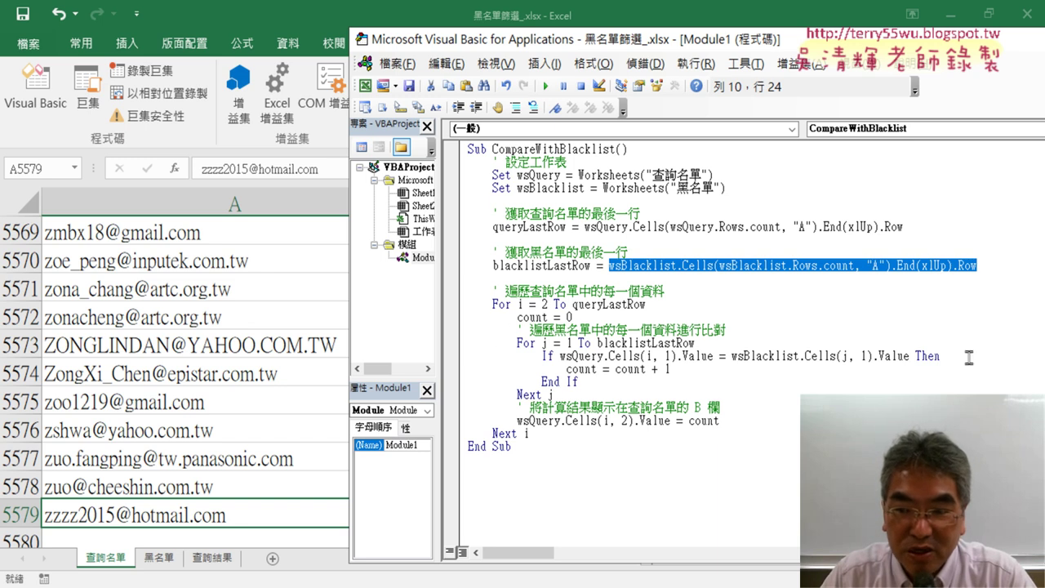
pyautogui.moveTo(909, 357); pyautogui.dragTo(561, 360)
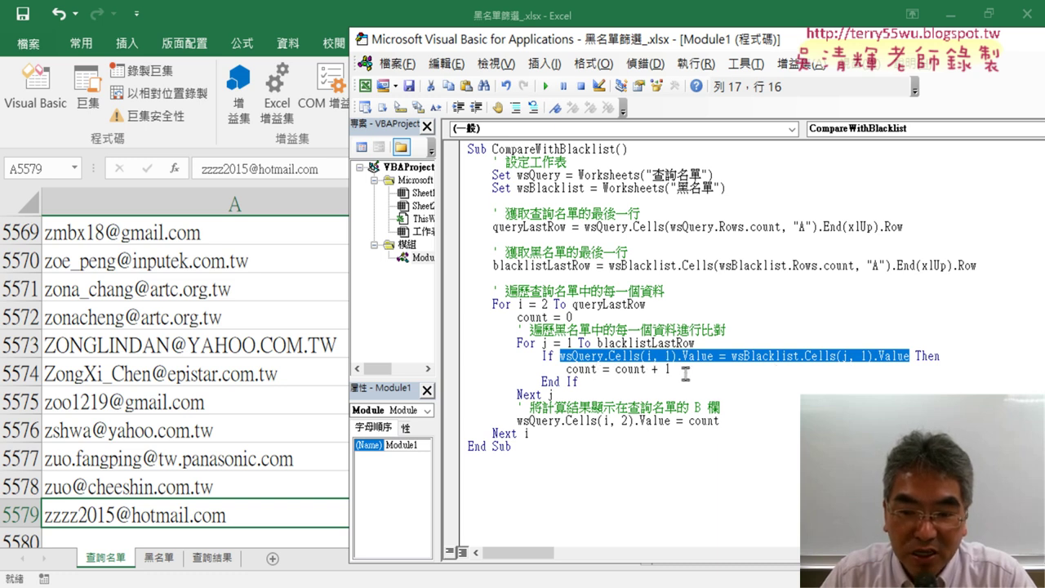
pyautogui.click(278, 315)
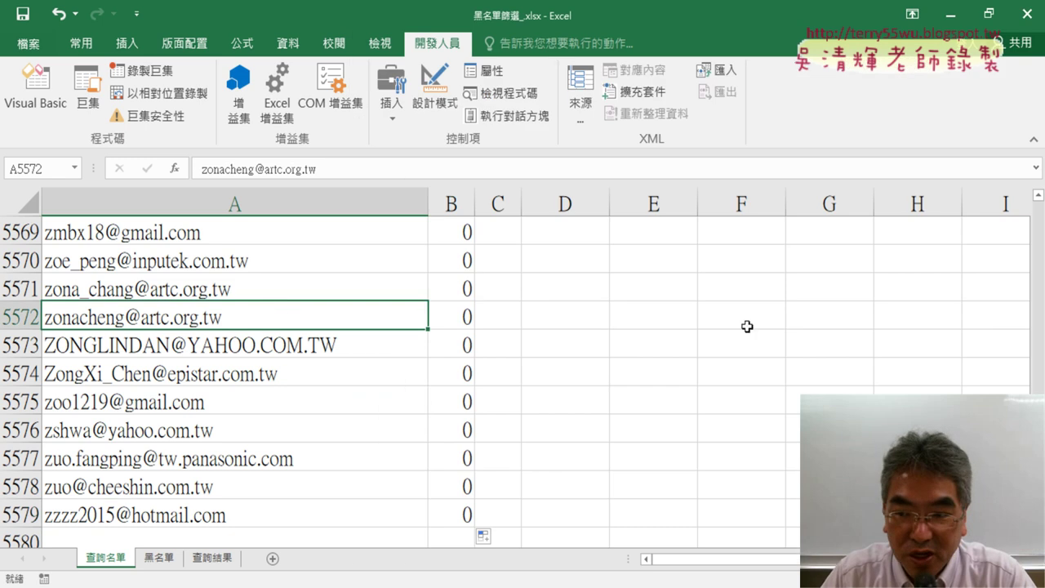
pyautogui.scroll(20, 536, 217)
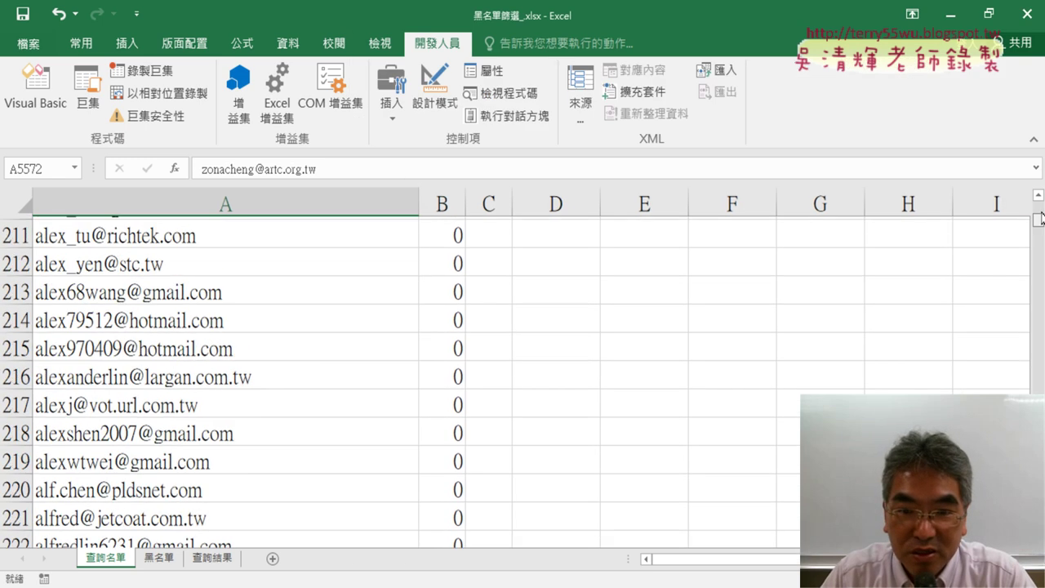
# Delete column B's COUNTIF counts and place the CompareWithBlacklist code editor beside the sheet.
pyautogui.click(445, 205)
pyautogui.press('Delete')
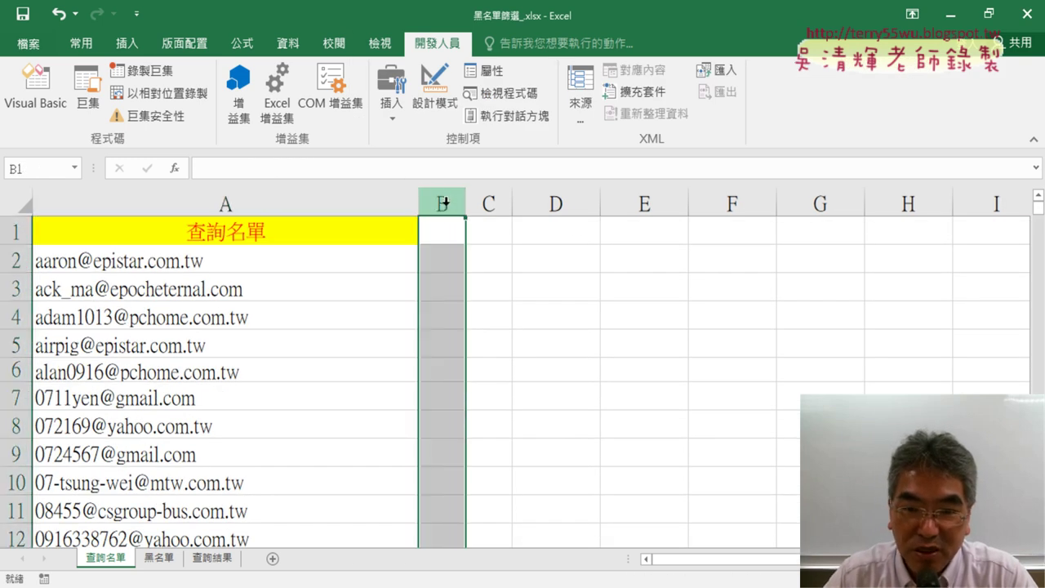
pyautogui.click(36, 89)
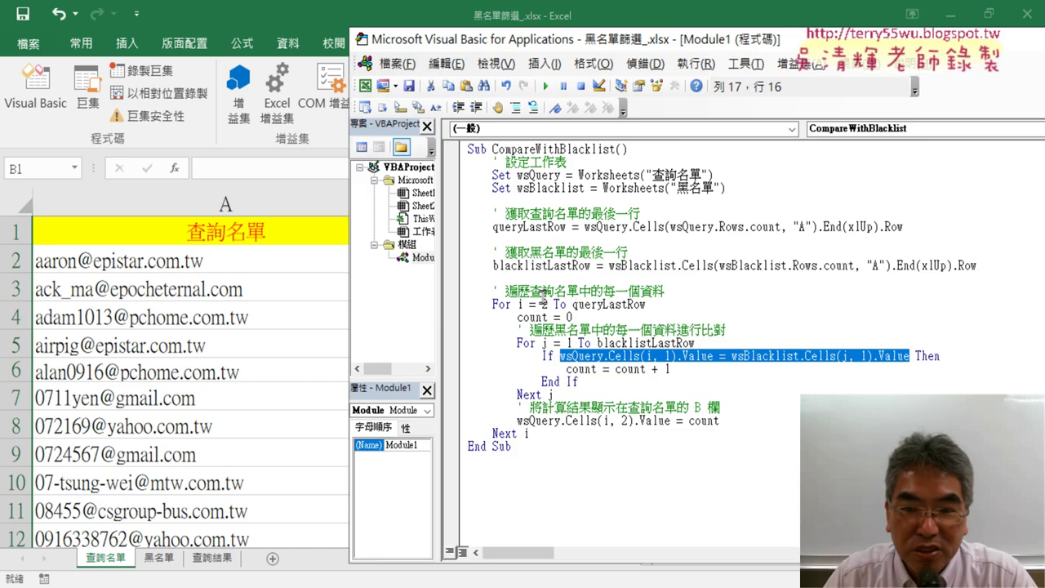
pyautogui.click(566, 303)
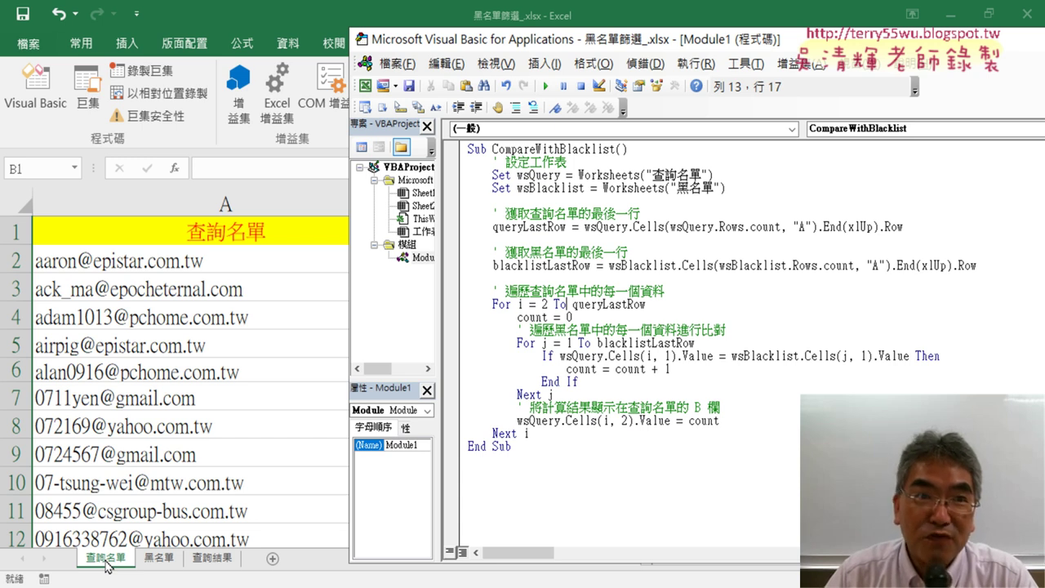
pyautogui.click(632, 278)
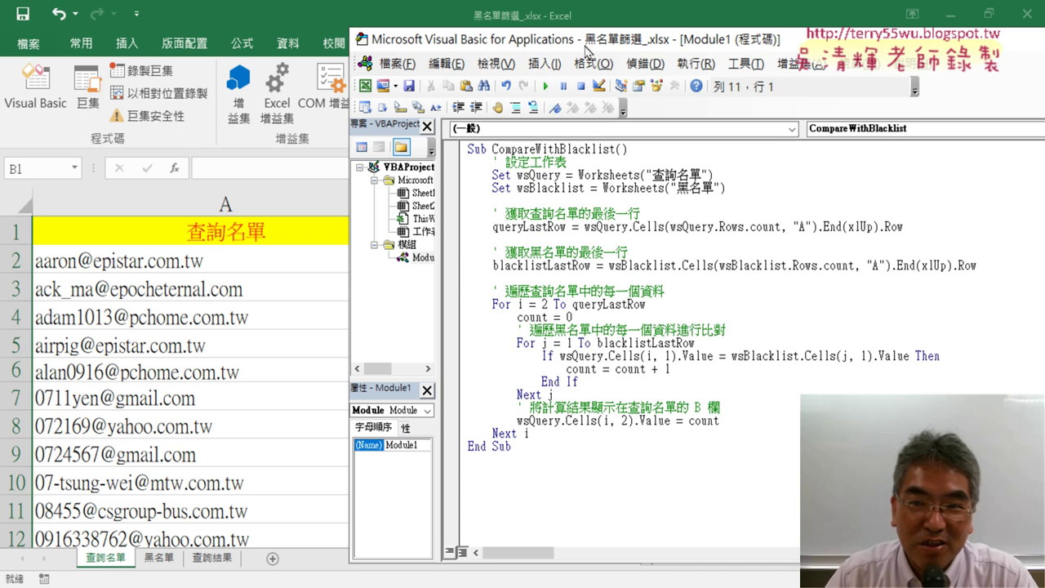
pyautogui.moveTo(589, 45); pyautogui.dragTo(722, 55)
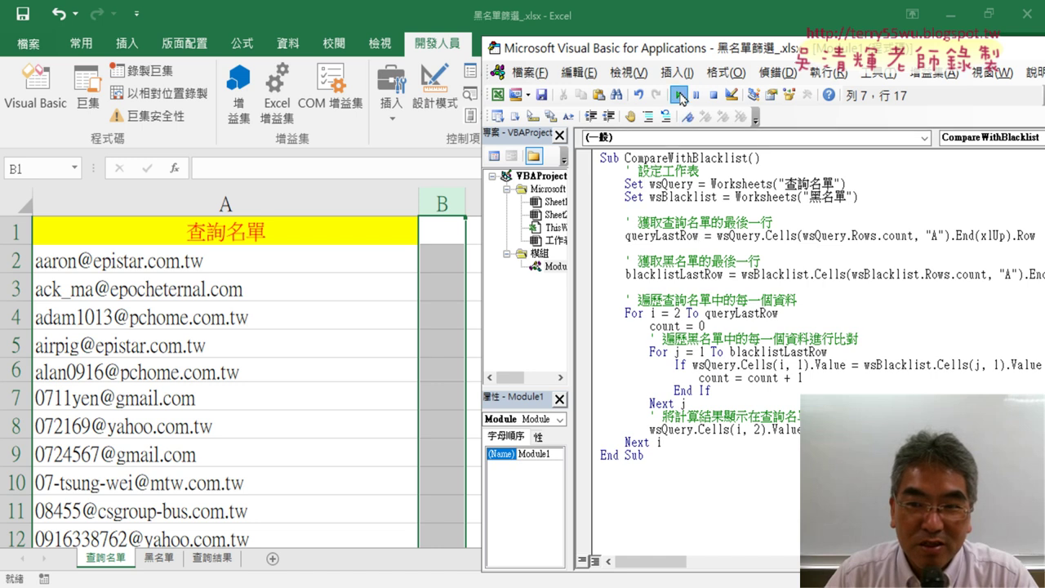
# Run CompareWithBlacklist from the VBA editor and wait while Excel processes it.
pyautogui.click(680, 95)
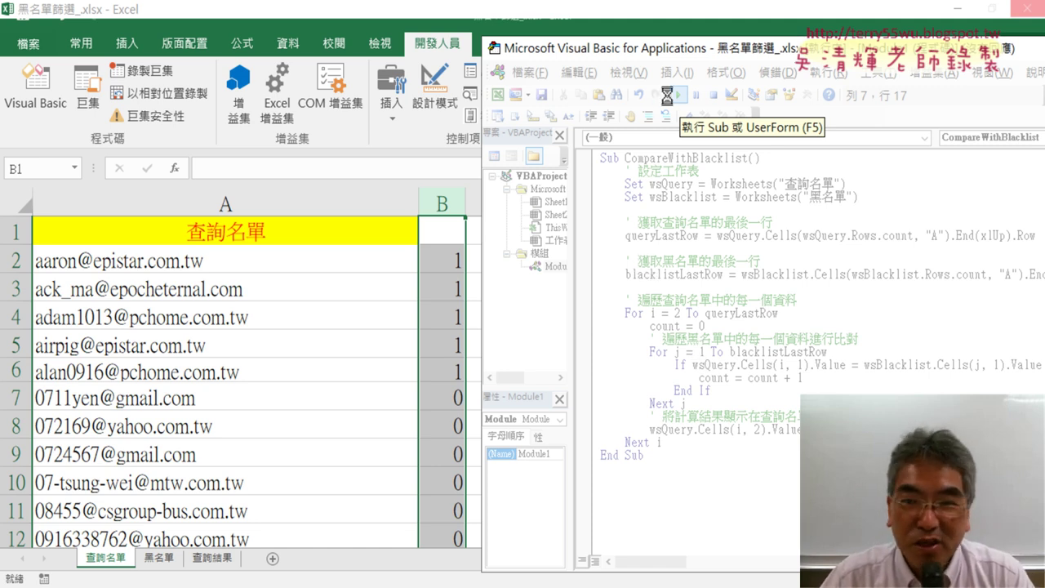
pyautogui.moveTo(686, 56); pyautogui.dragTo(364, 53)
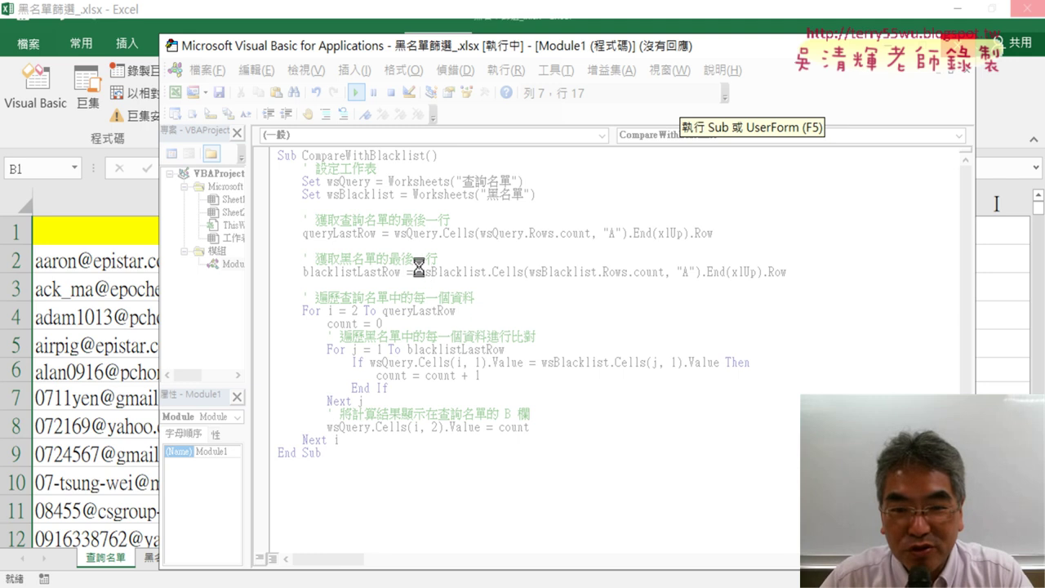
# In the maximized ChatGPT chat, highlight the prompt phrases 請幫我優化程式 and 提高執行效率.
pyautogui.hotkey('alt', 'Tab')
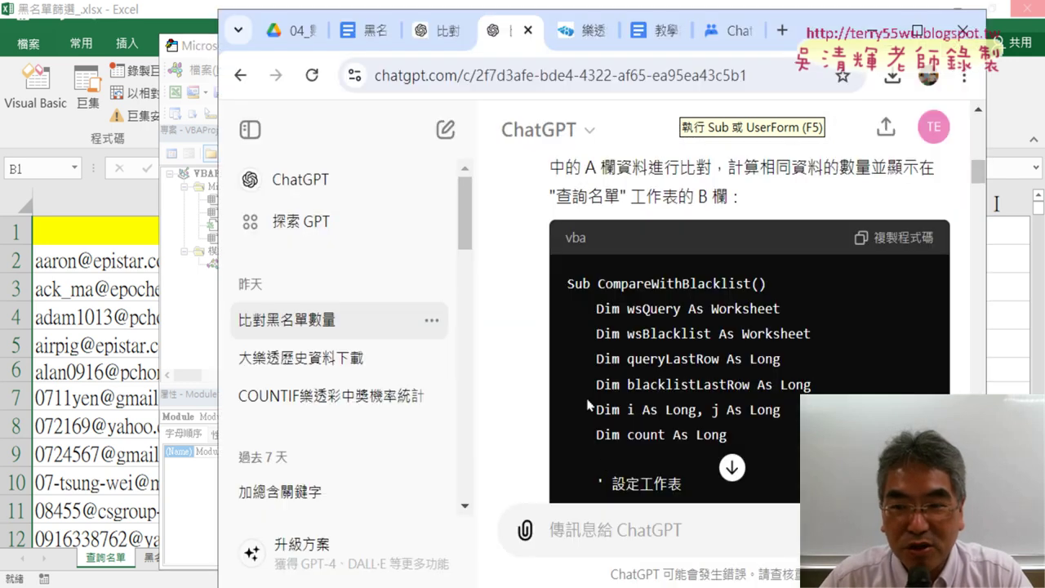
pyautogui.click(917, 30)
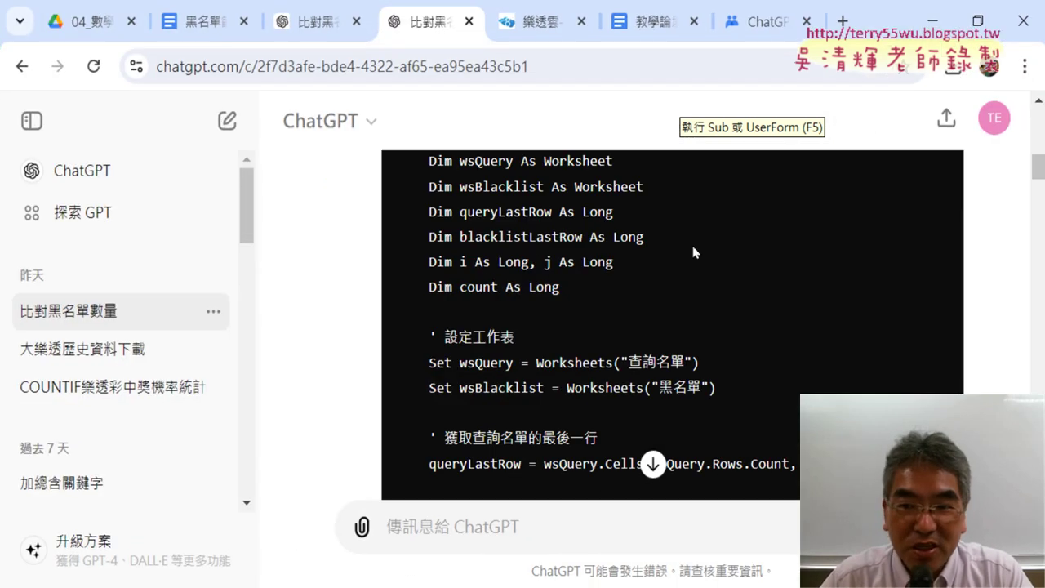
pyautogui.scroll(-2, 676, 339)
pyautogui.scroll(-2, 443, 312)
pyautogui.scroll(-4, 327, 317)
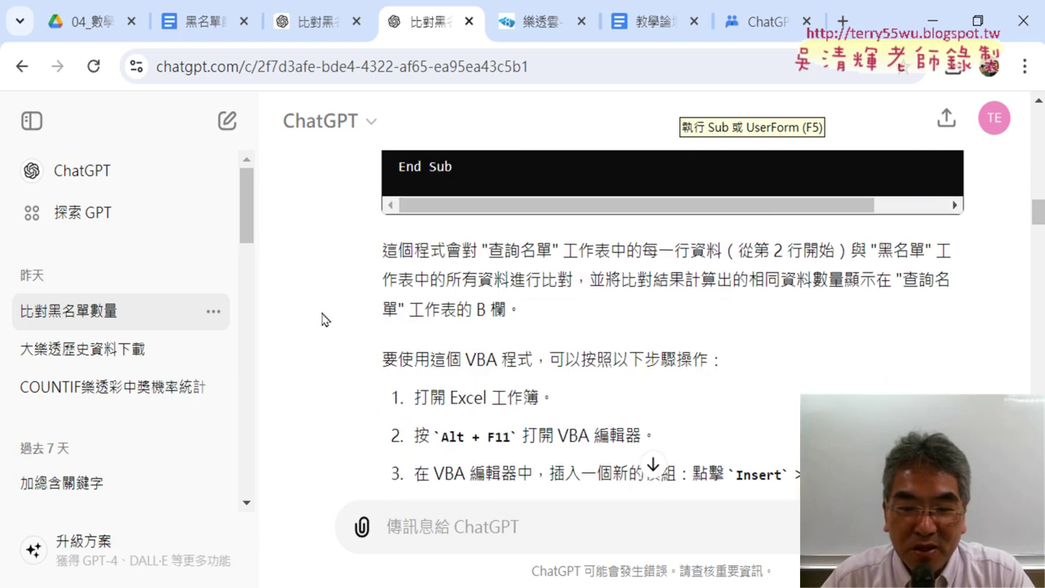
pyautogui.scroll(-2, 302, 321)
pyautogui.scroll(-1, 303, 320)
pyautogui.scroll(-2, 303, 320)
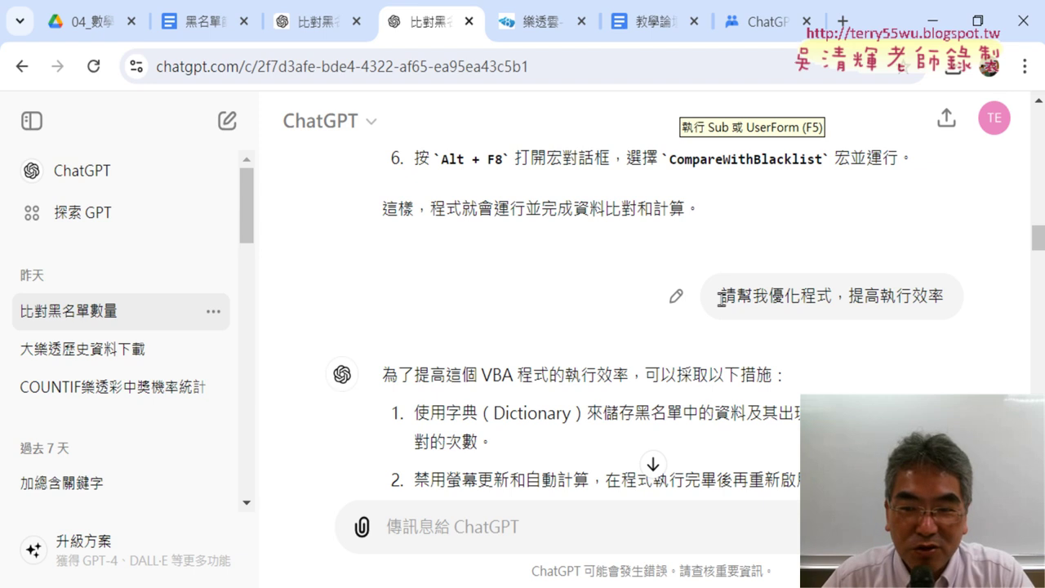
pyautogui.moveTo(719, 297); pyautogui.dragTo(831, 295)
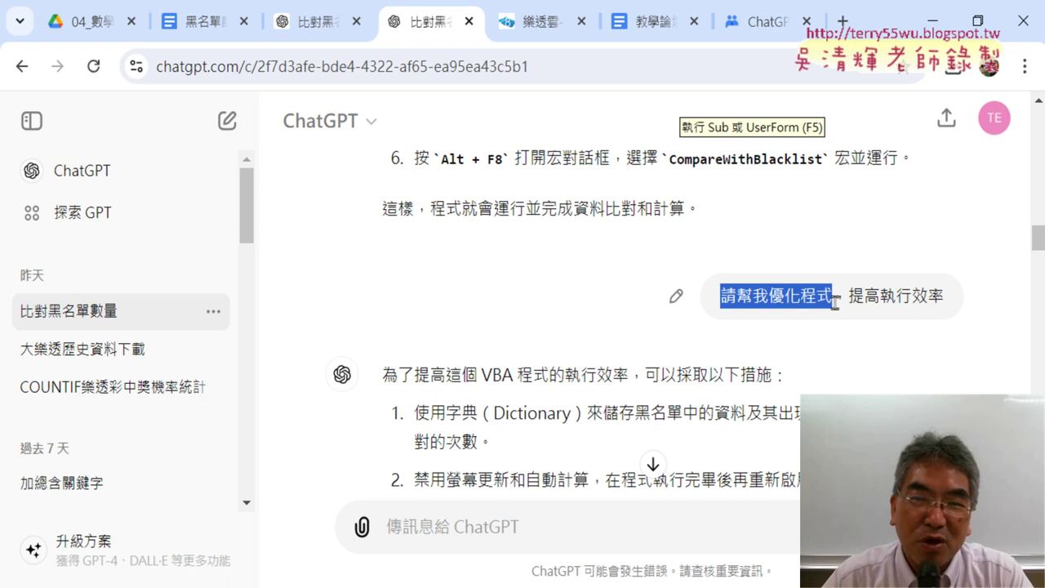
pyautogui.moveTo(849, 296); pyautogui.dragTo(951, 306)
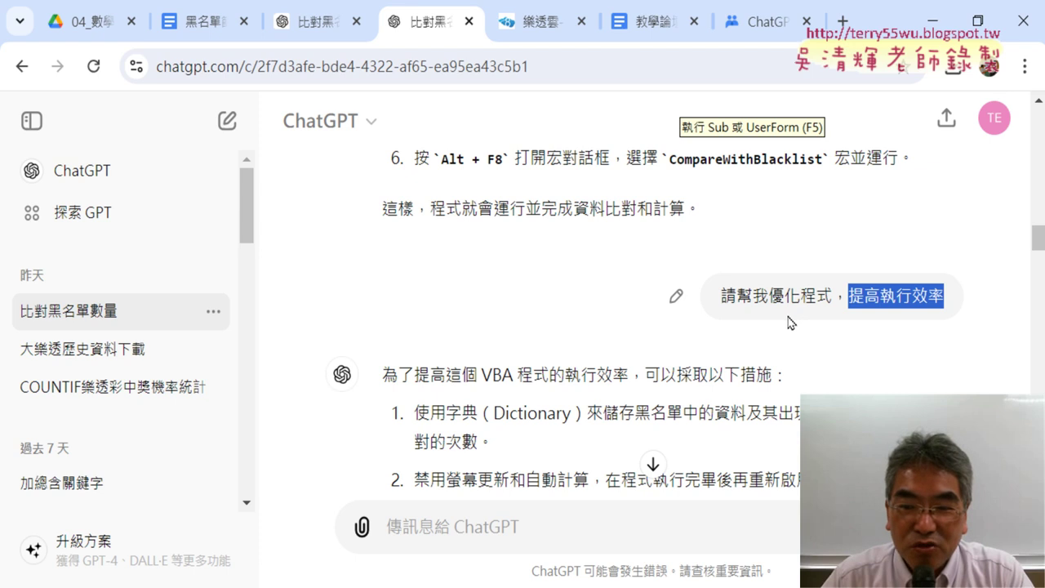
pyautogui.scroll(-3, 788, 322)
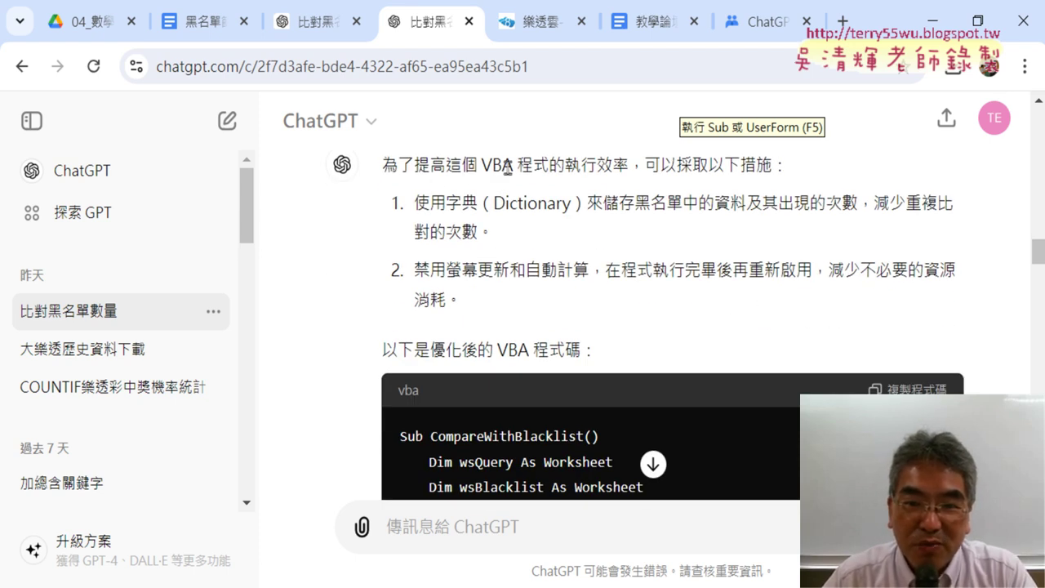
# Highlight the 使用字典 and 禁用螢幕更新和自動計算 tips, then scroll through the optimized VBA code.
pyautogui.moveTo(633, 165); pyautogui.dragTo(782, 161)
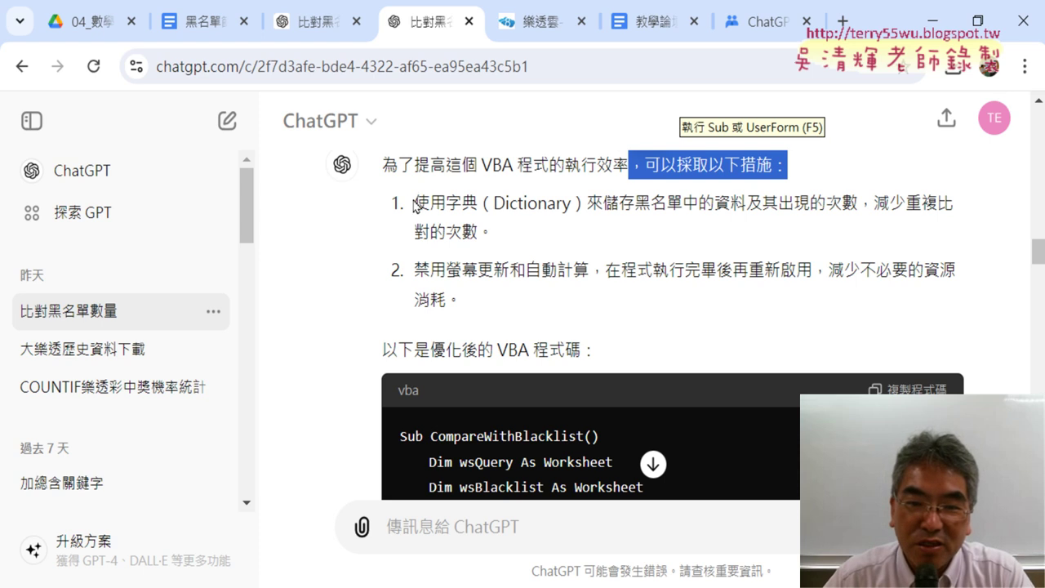
pyautogui.moveTo(414, 203); pyautogui.dragTo(473, 196)
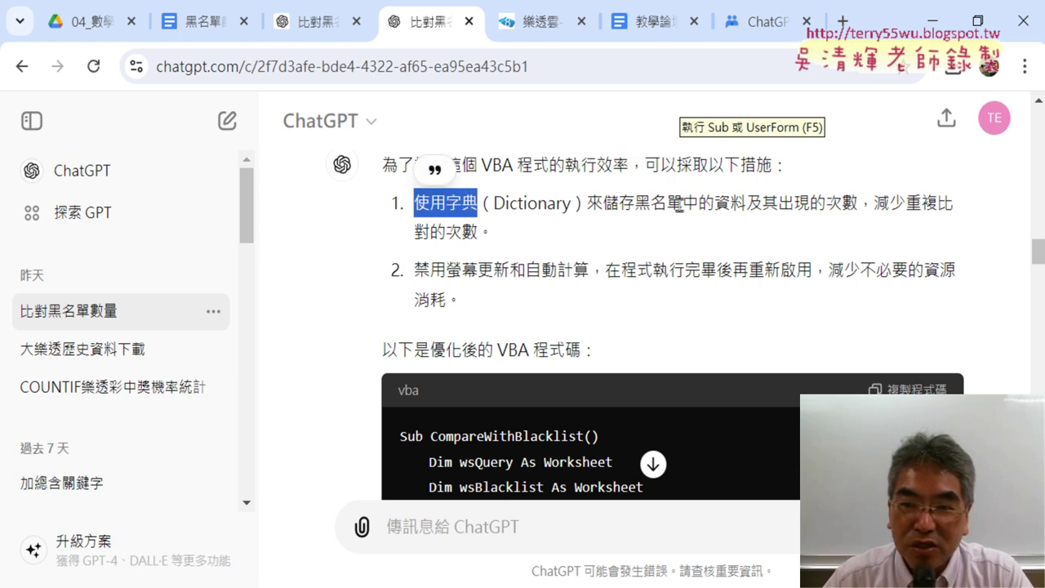
pyautogui.moveTo(635, 203); pyautogui.dragTo(859, 204)
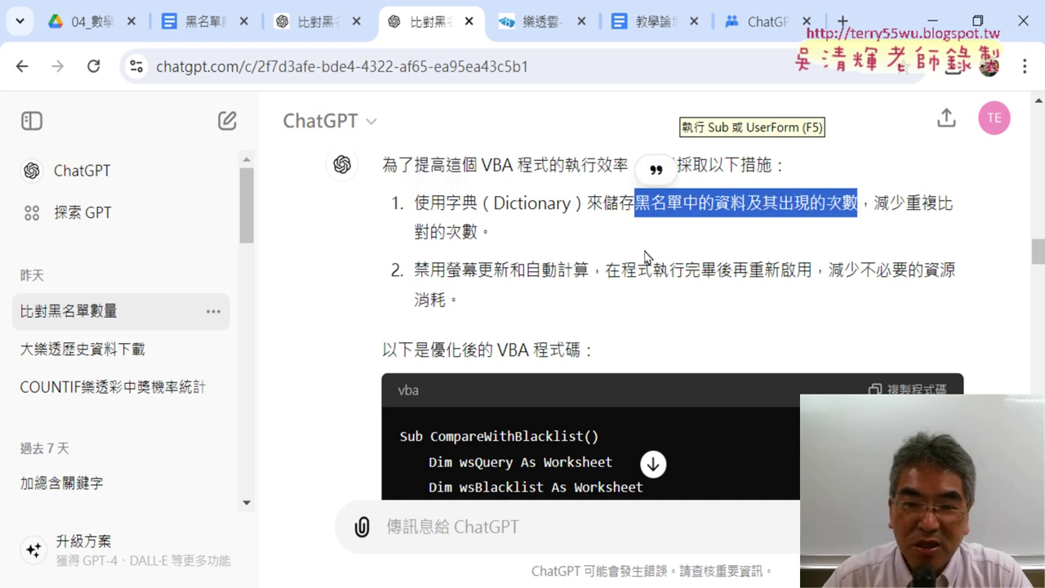
pyautogui.moveTo(414, 270); pyautogui.dragTo(589, 269)
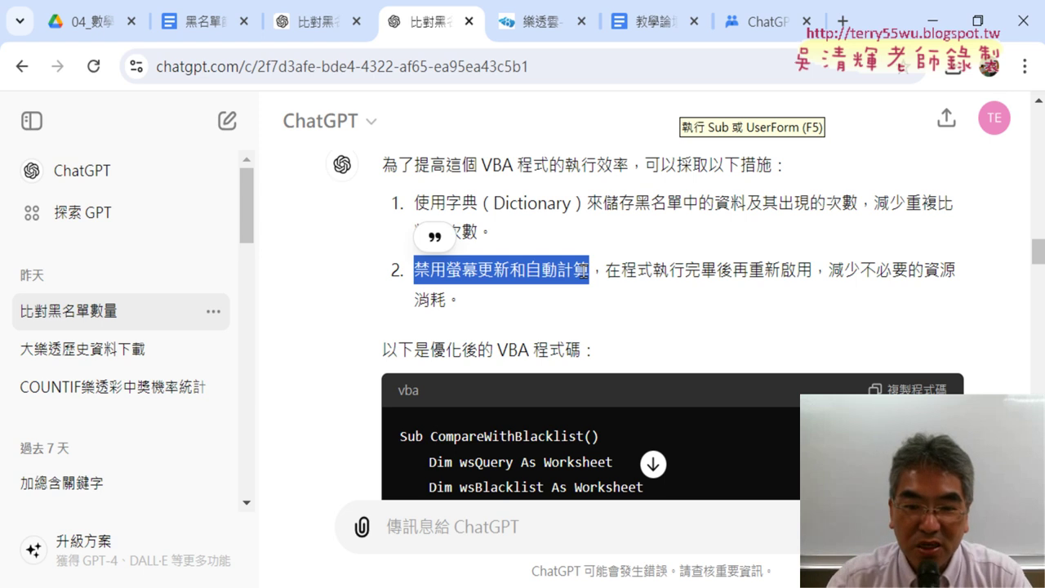
pyautogui.scroll(-3, 584, 282)
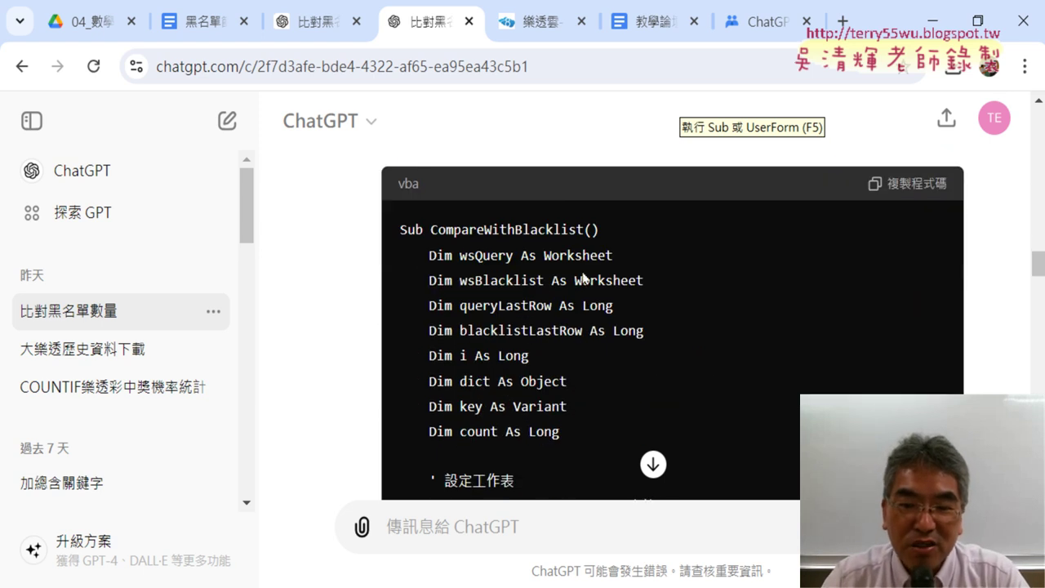
pyautogui.scroll(-3, 582, 272)
pyautogui.scroll(1, 580, 271)
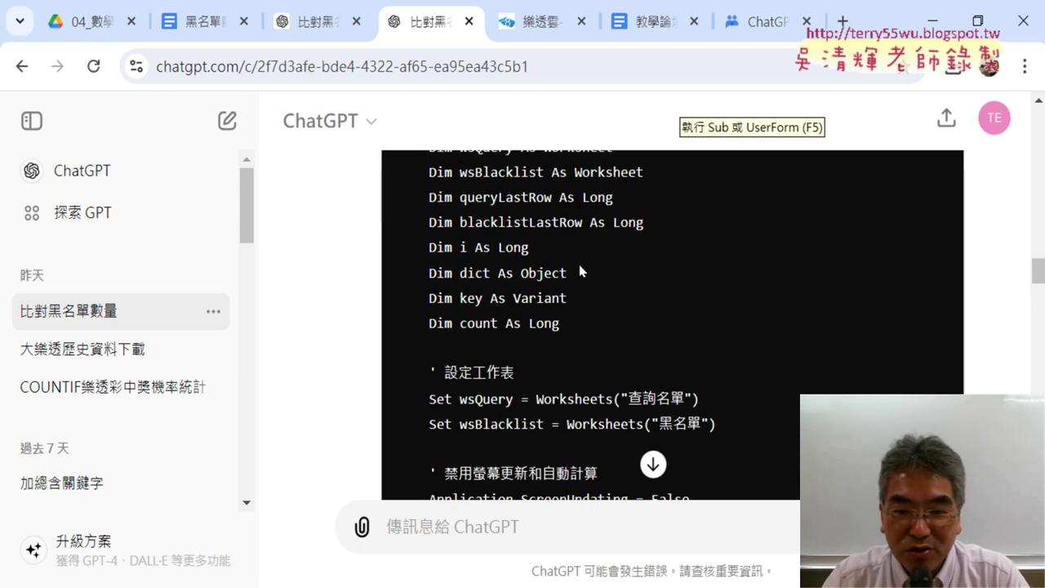
pyautogui.scroll(-3, 579, 270)
pyautogui.scroll(-1, 578, 263)
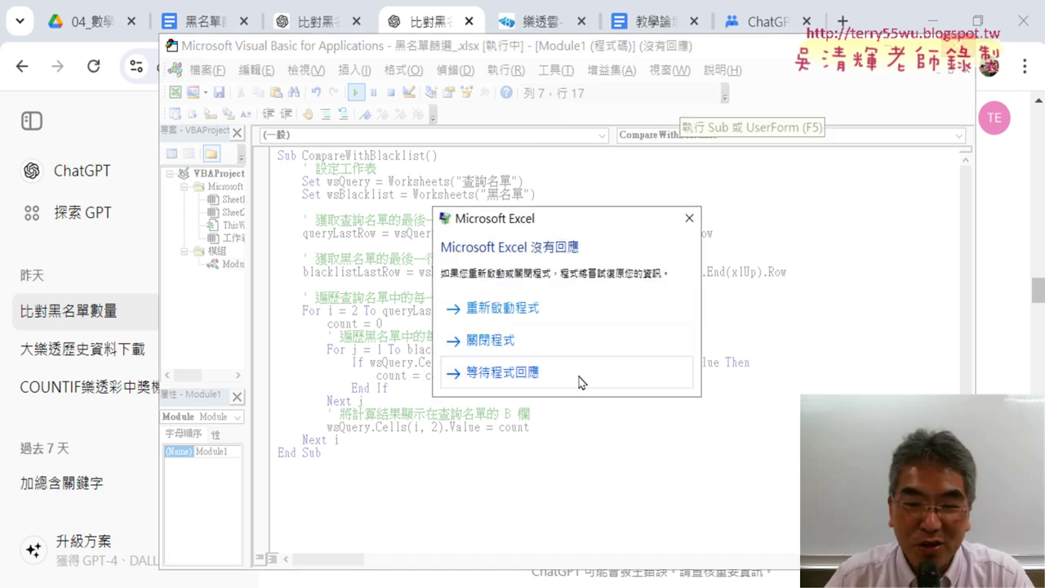
# Restart the frozen Excel to recover the workbook, then minimize it to reach File Explorer.
pyautogui.click(494, 341)
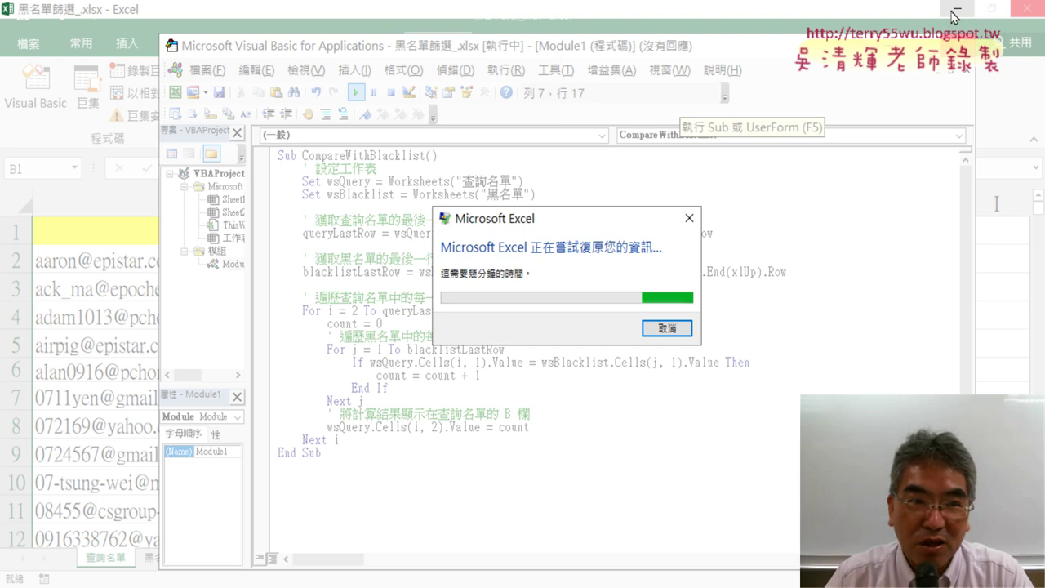
pyautogui.click(961, 12)
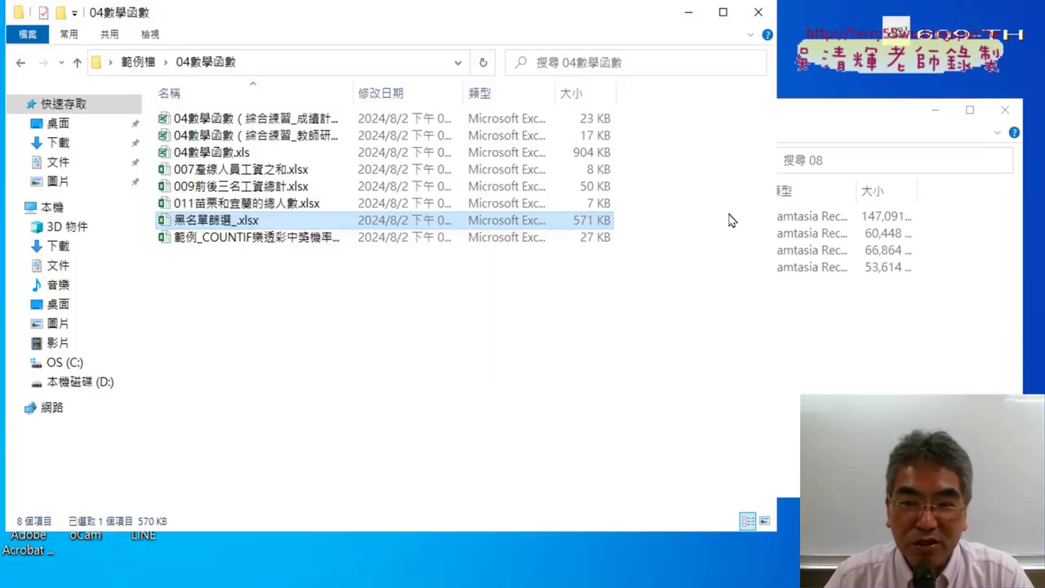
# Reopen 黑名單篩選_.xlsx from the 04數學函數 folder to get the Document Recovery pane.
pyautogui.doubleClick(398, 220)
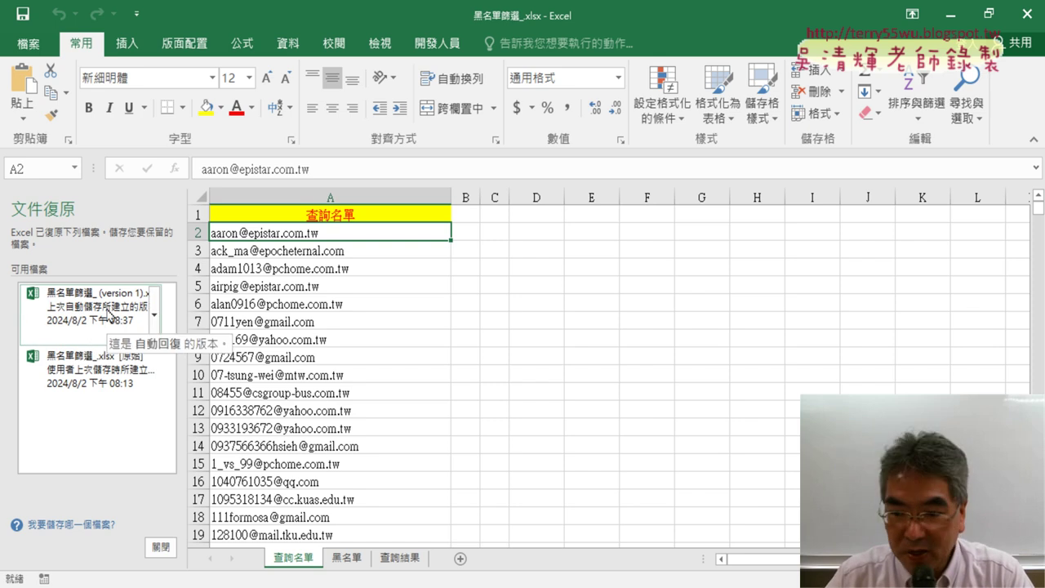
# Open the recovered version 1 workbook in the VBA editor and expand its project tree.
pyautogui.click(111, 320)
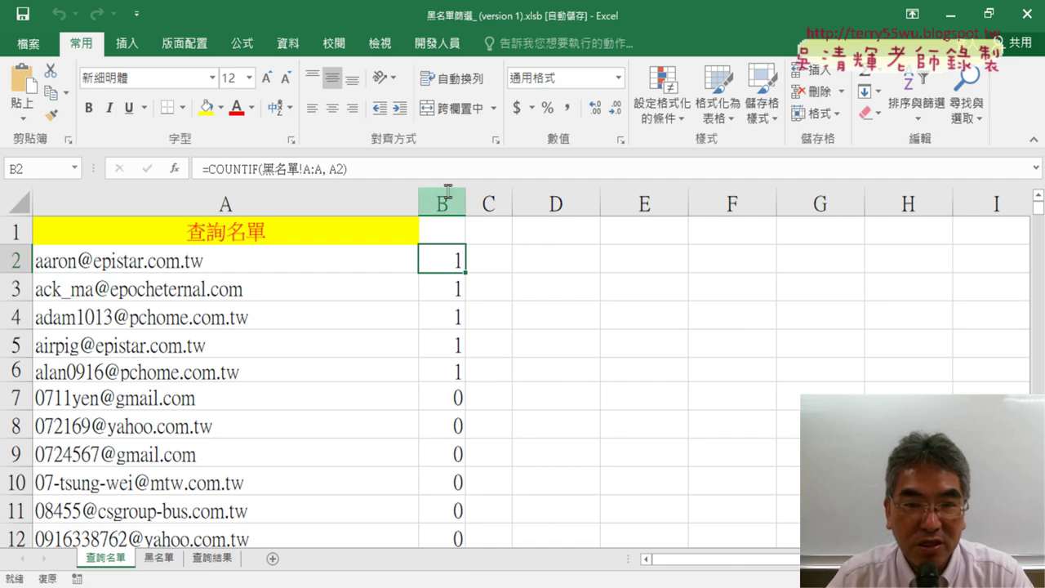
pyautogui.click(437, 43)
pyautogui.click(40, 88)
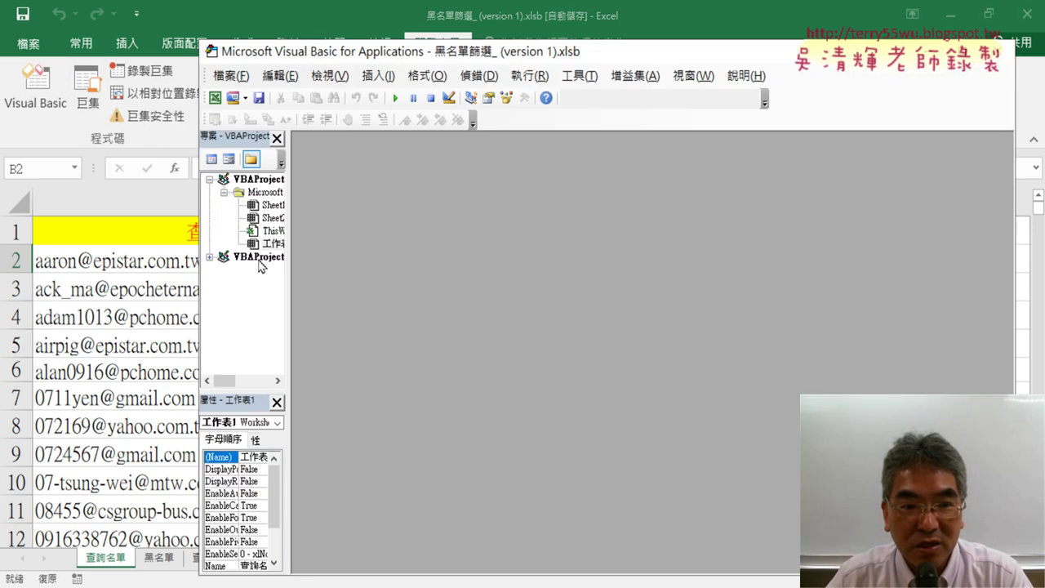
pyautogui.moveTo(286, 245); pyautogui.dragTo(472, 247)
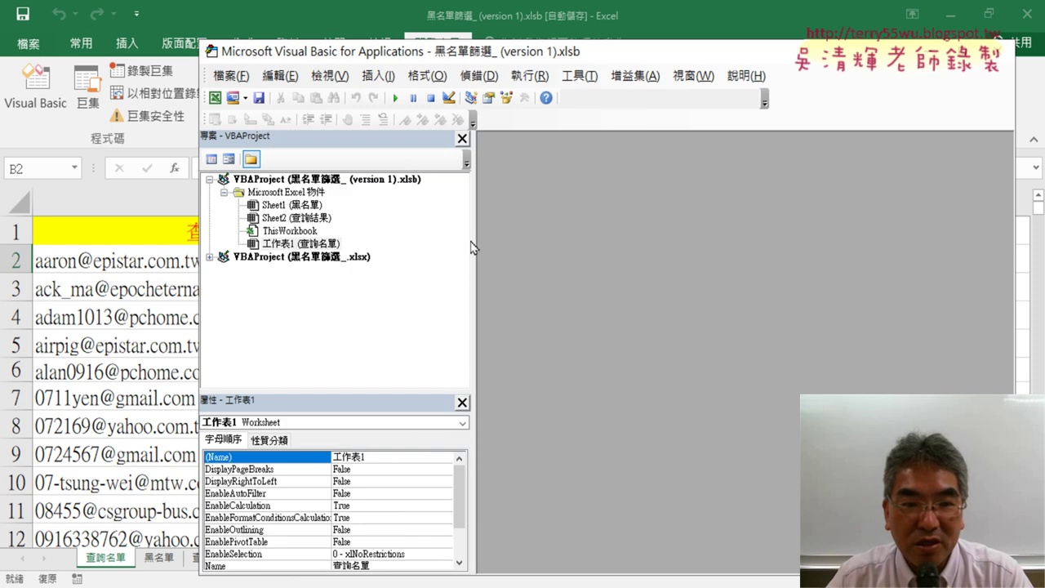
pyautogui.click(249, 245)
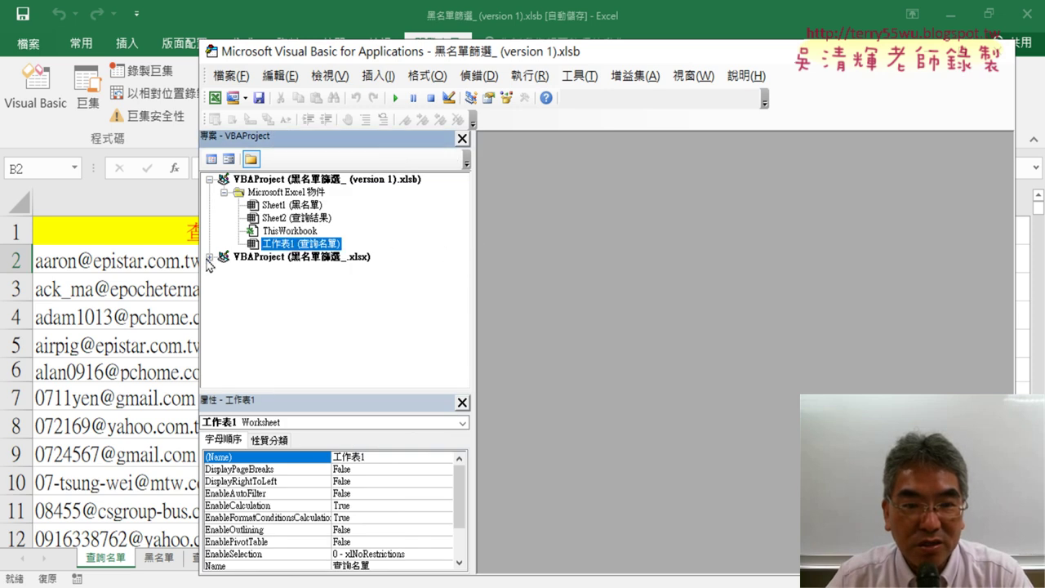
pyautogui.click(208, 258)
pyautogui.click(222, 270)
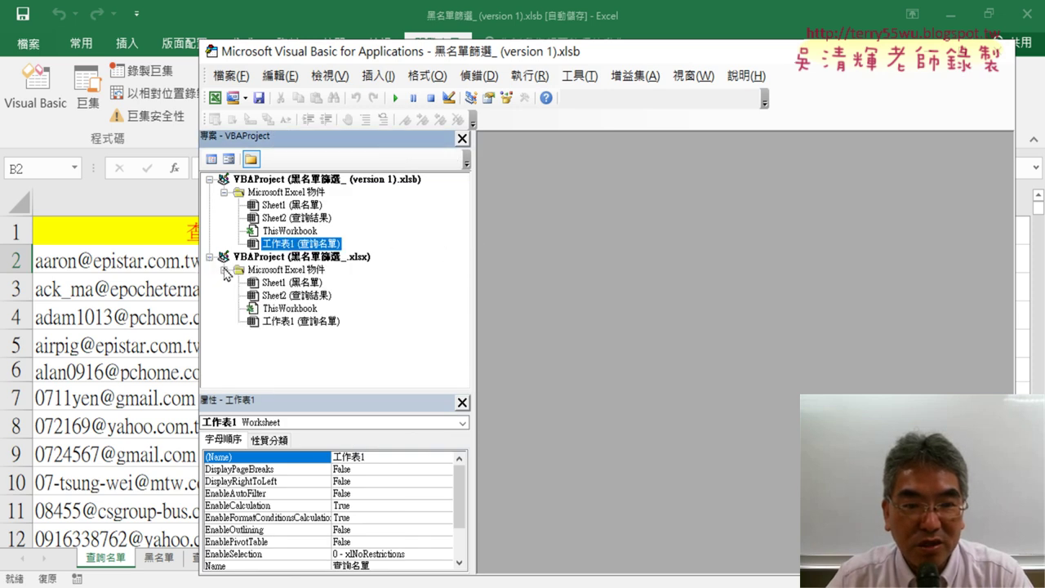
# Insert a new Module1 into the recovered workbook's project and close the Document Recovery pane.
pyautogui.rightClick(302, 231)
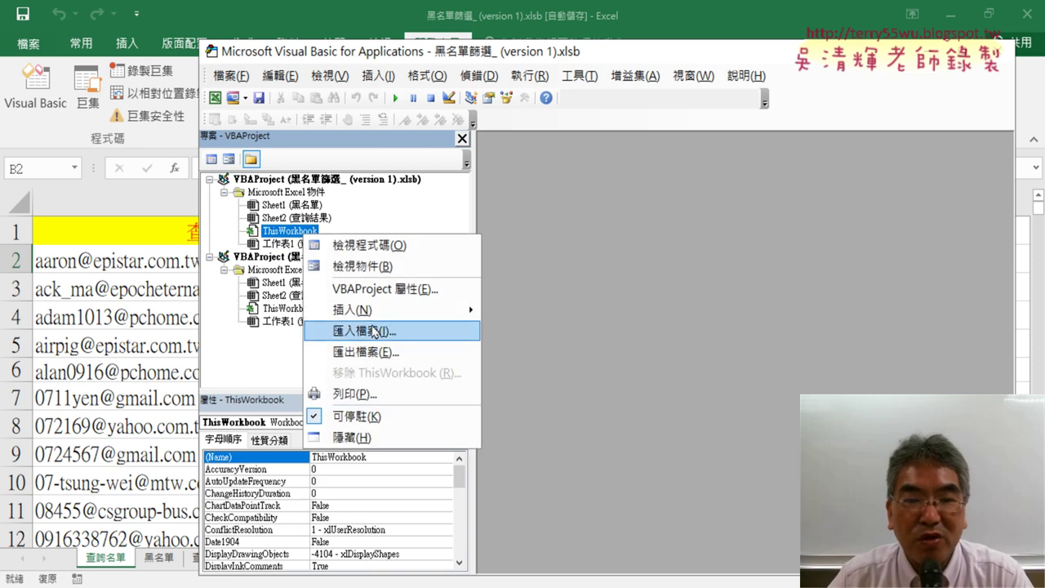
pyautogui.moveTo(389, 317)
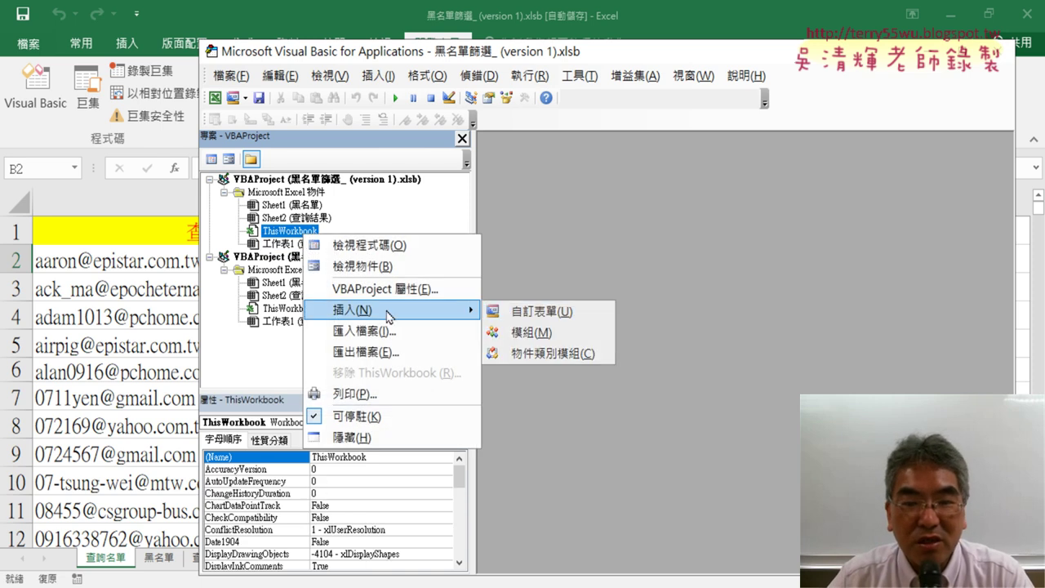
pyautogui.click(547, 333)
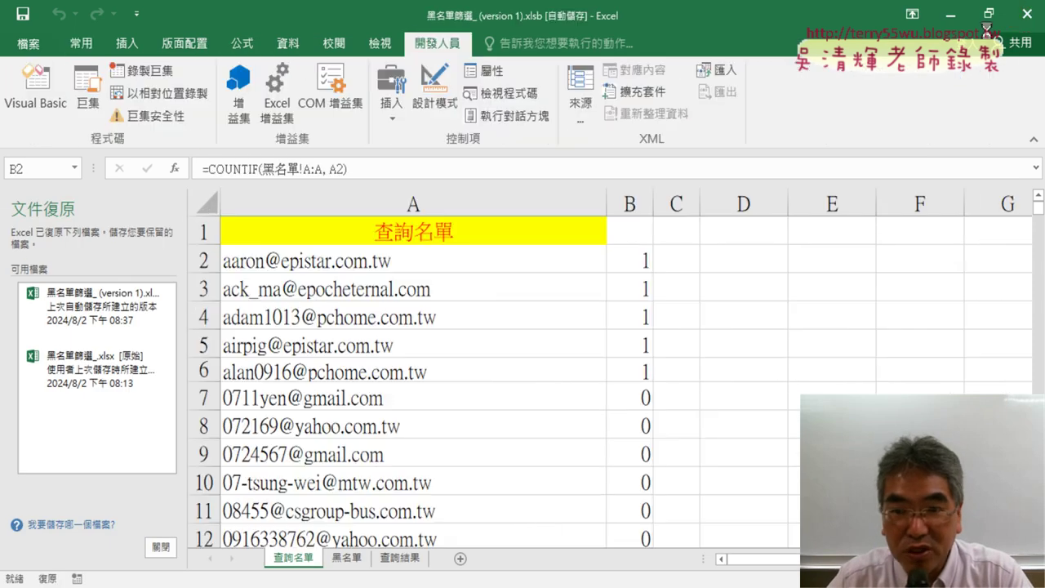
pyautogui.click(160, 546)
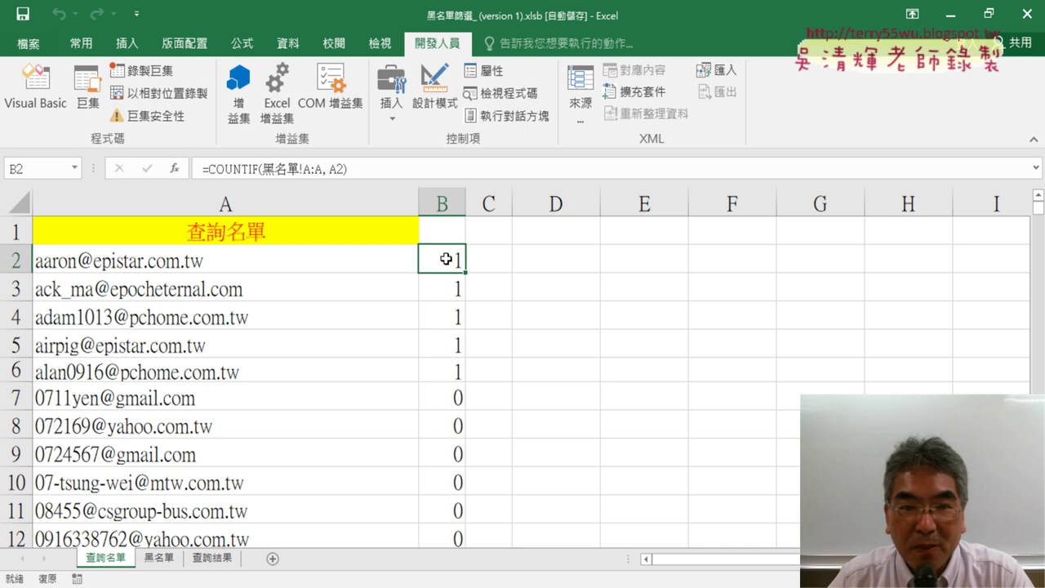
pyautogui.click(35, 86)
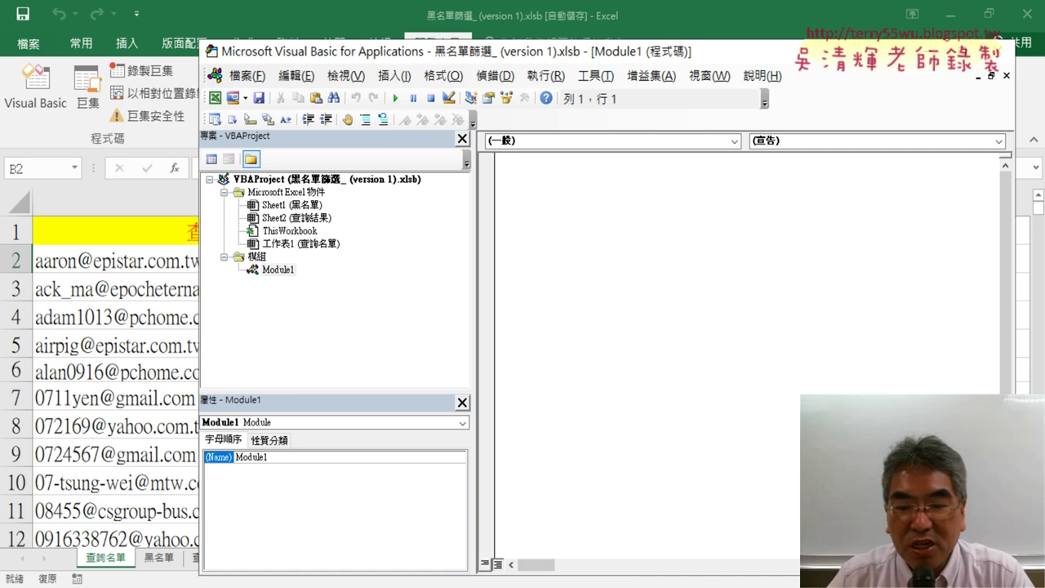
# Copy ChatGPT's optimized Dictionary-based code and paste it into Module1.
pyautogui.moveTo(616, 585)
pyautogui.click(634, 564)
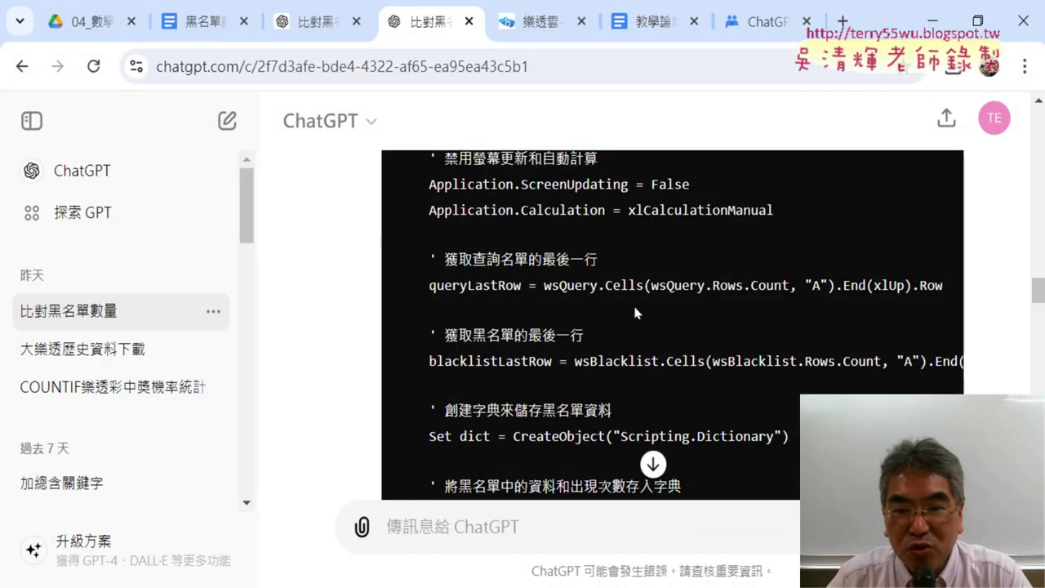
pyautogui.scroll(2, 634, 303)
pyautogui.scroll(1, 639, 305)
pyautogui.scroll(3, 639, 305)
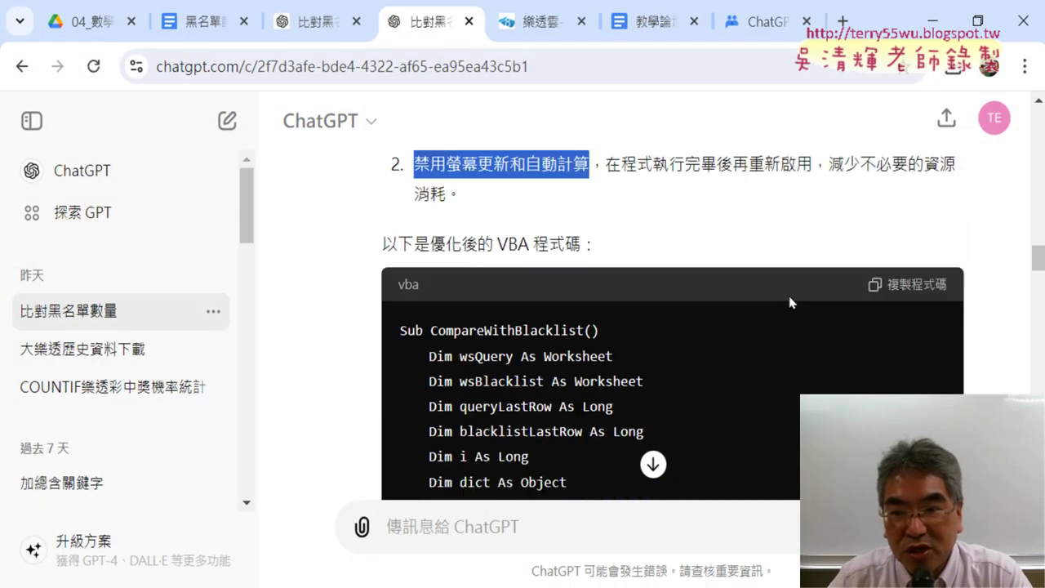
pyautogui.click(922, 286)
pyautogui.hotkey('alt', 'Tab')
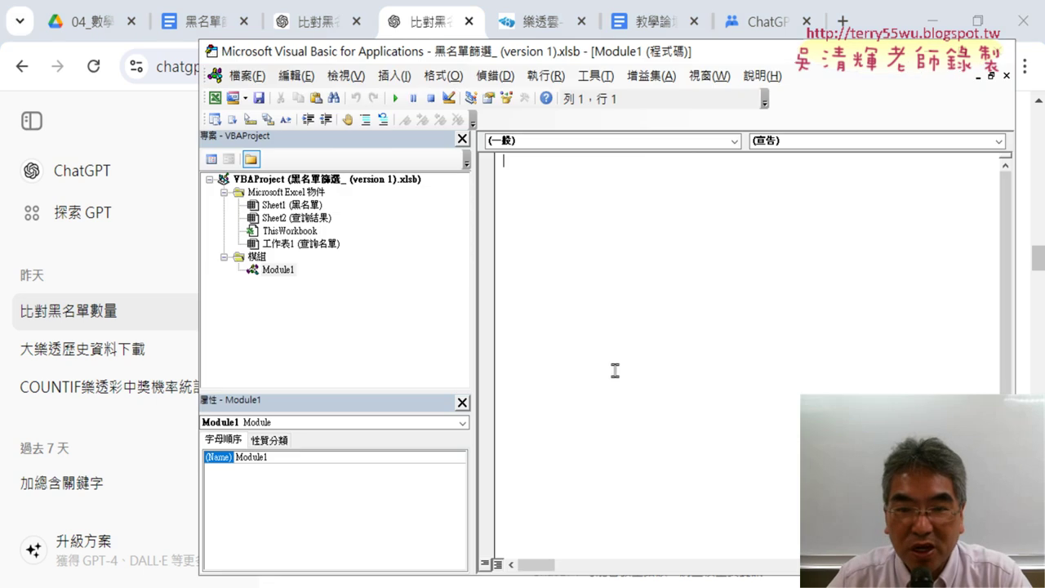
pyautogui.hotkey('ctrl', 'v')
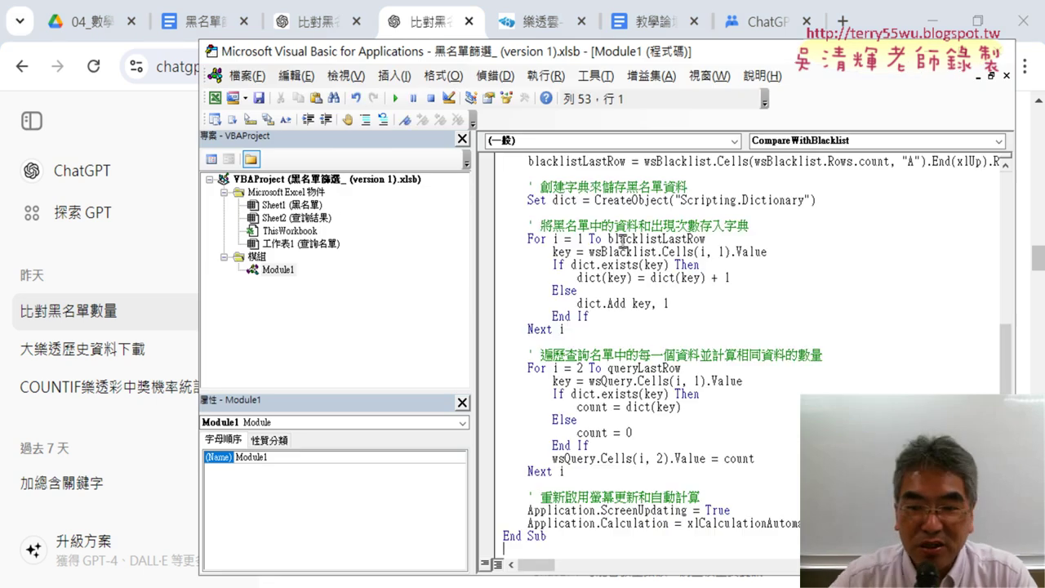
# Arrange the code editor beside the sheet and select the Dim declaration lines at the top.
pyautogui.click(944, 20)
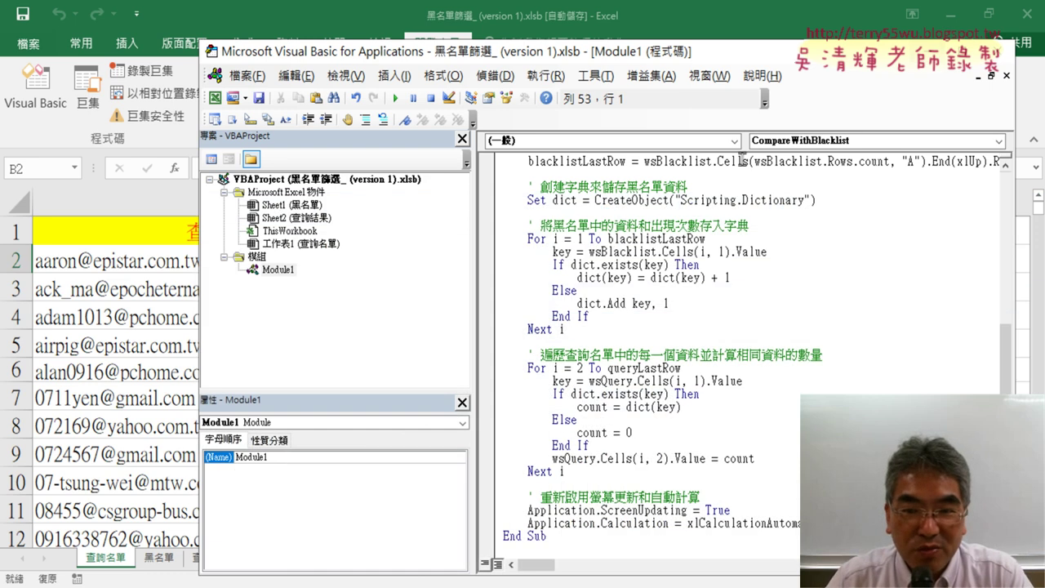
pyautogui.moveTo(472, 272); pyautogui.dragTo(359, 253)
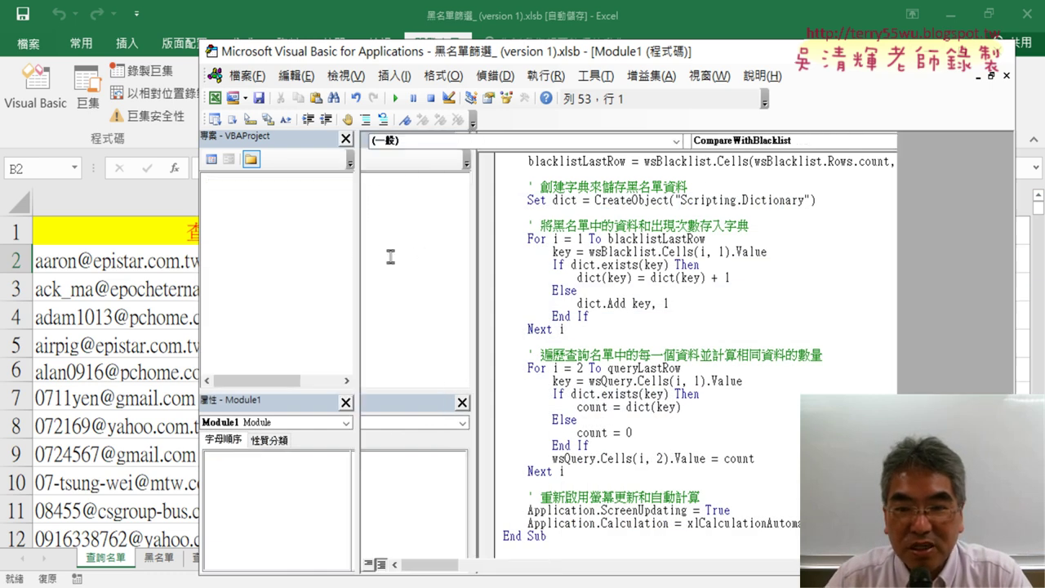
pyautogui.moveTo(709, 52); pyautogui.dragTo(814, 43)
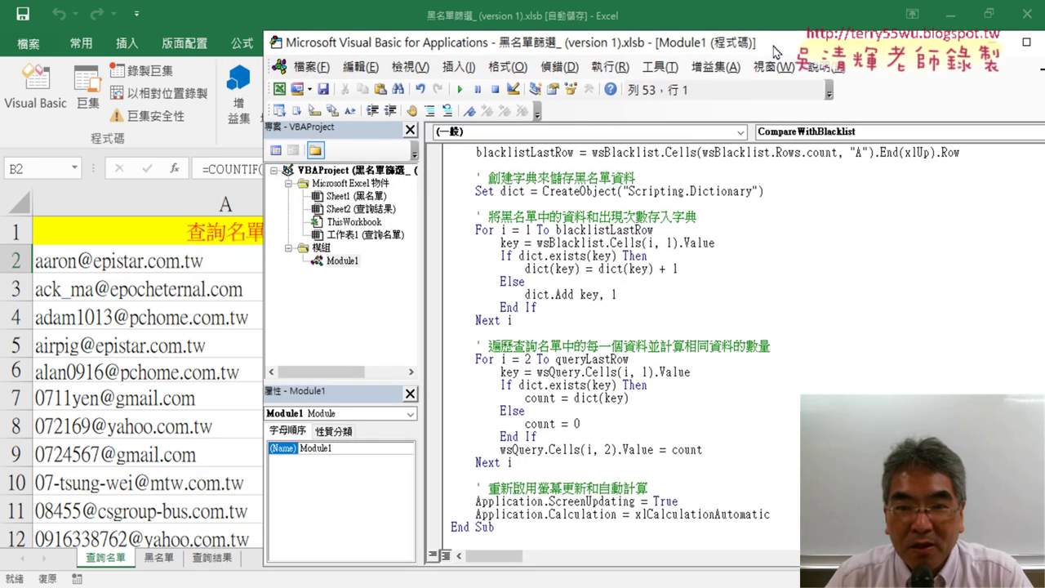
pyautogui.scroll(2, 738, 194)
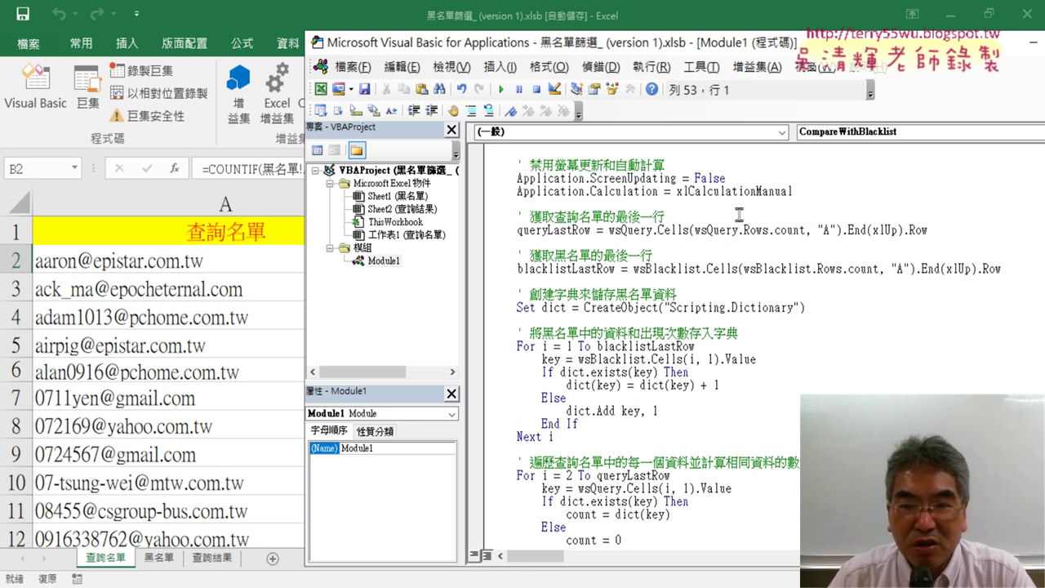
pyautogui.scroll(1, 739, 214)
pyautogui.scroll(1, 739, 214)
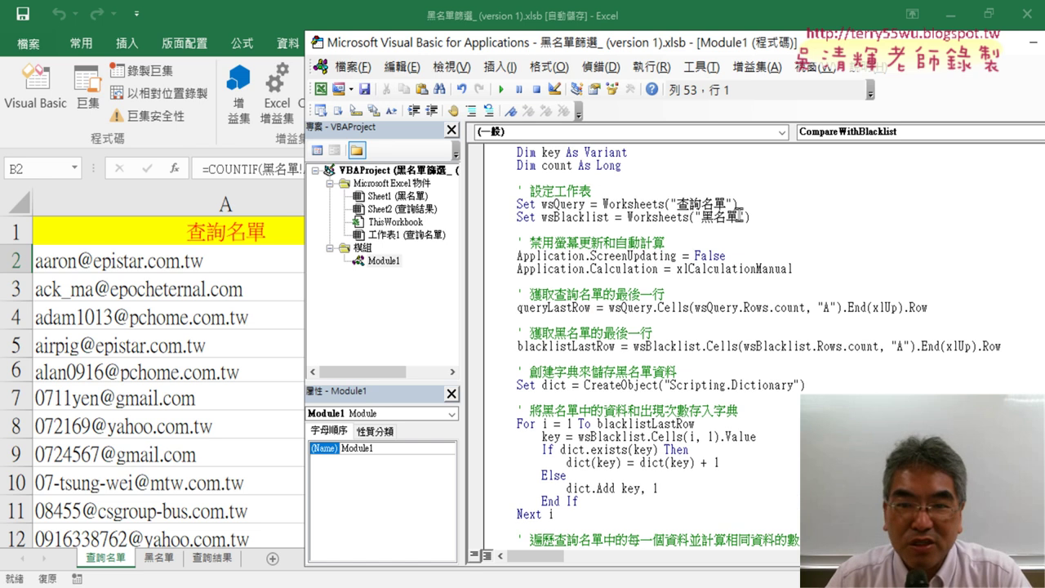
pyautogui.scroll(1, 739, 214)
pyautogui.scroll(1, 739, 214)
pyautogui.scroll(1, 739, 214)
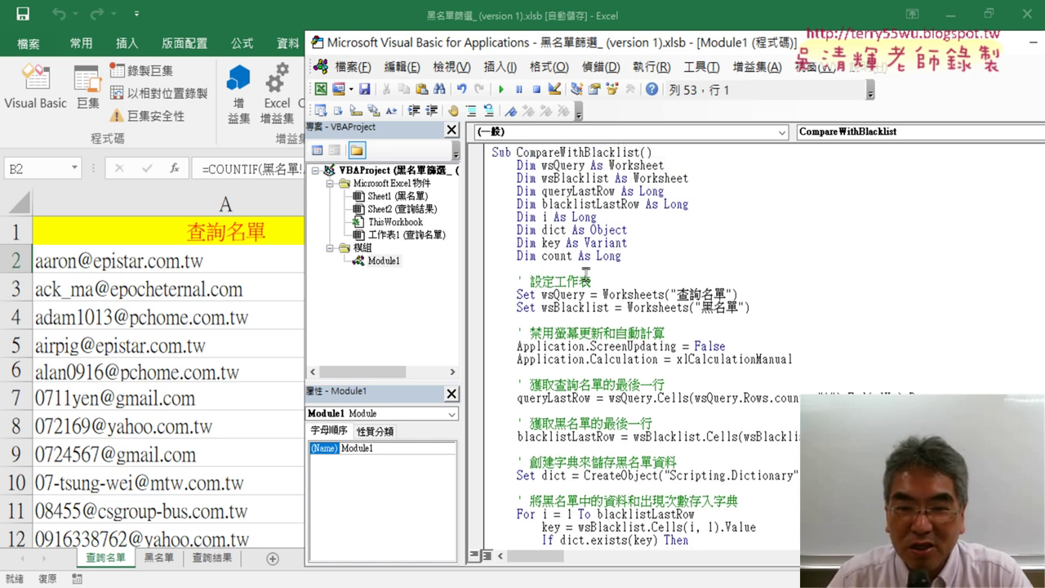
pyautogui.moveTo(570, 270); pyautogui.dragTo(474, 160)
# Delete the Dim declarations and blank line, then highlight the ScreenUpdating-off line.
pyautogui.press('Delete')
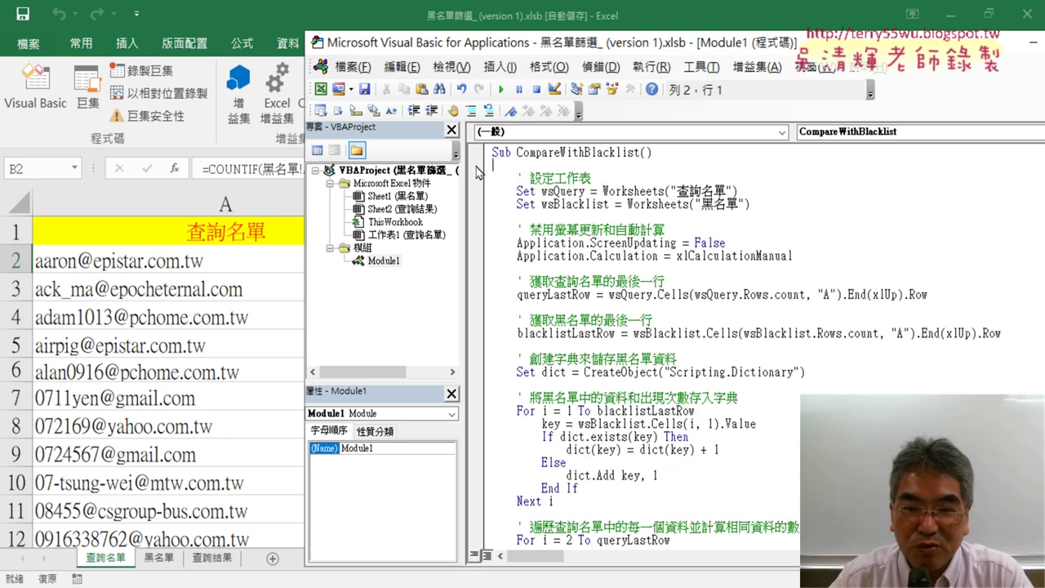
pyautogui.press('Delete')
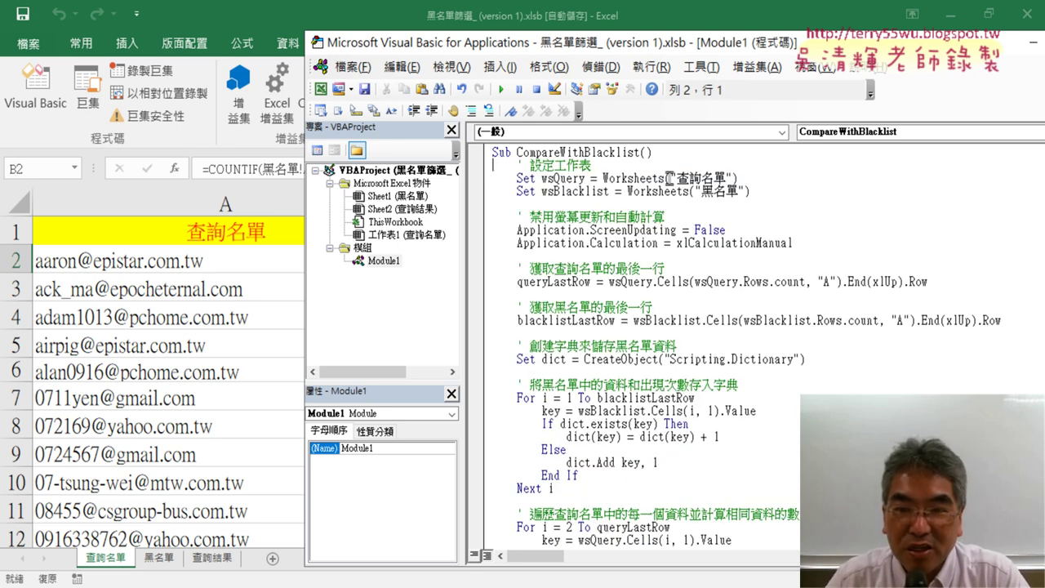
pyautogui.click(670, 191)
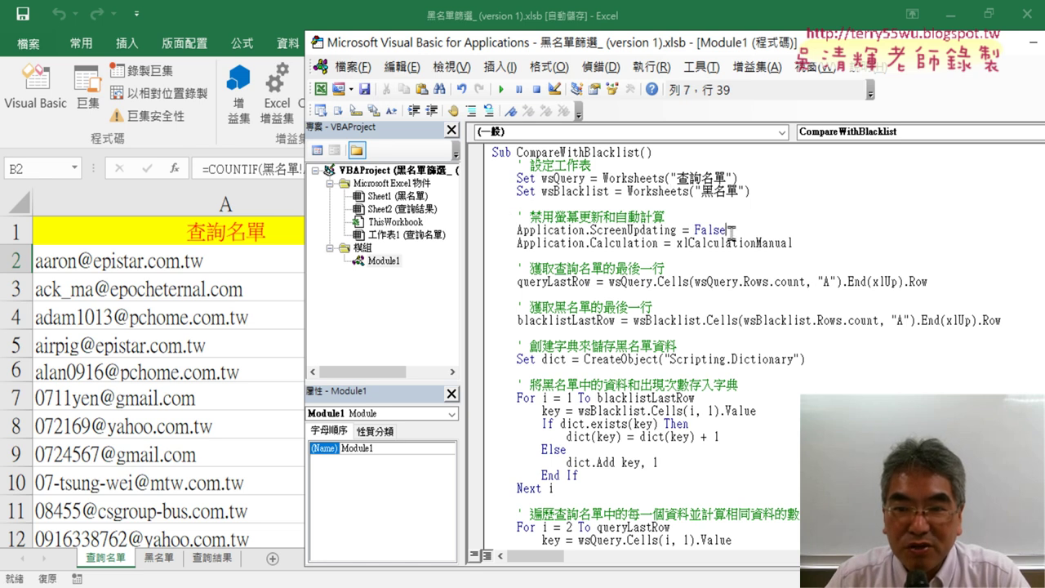
pyautogui.moveTo(729, 232); pyautogui.dragTo(511, 230)
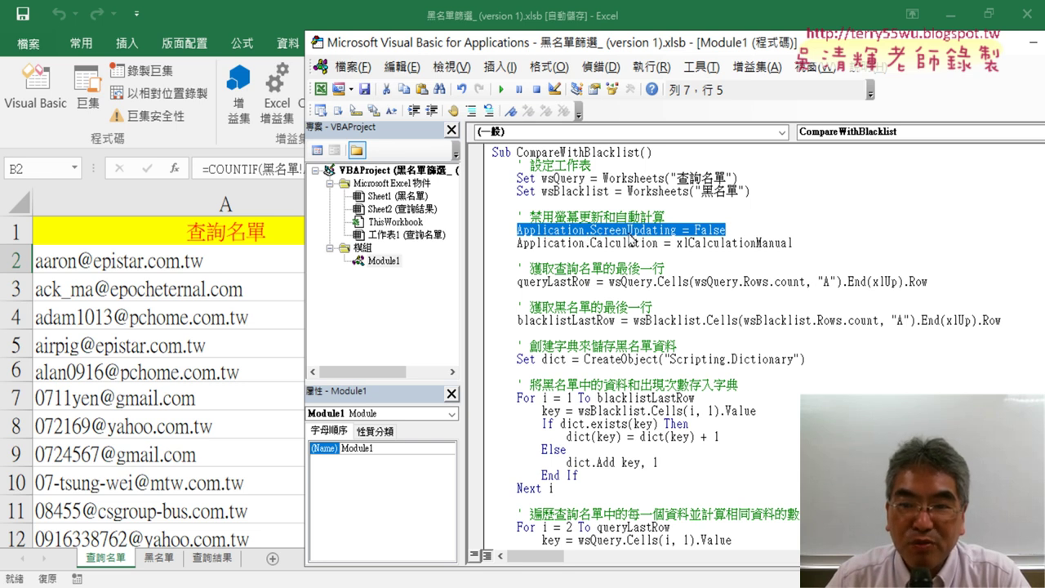
pyautogui.moveTo(739, 231); pyautogui.dragTo(519, 230)
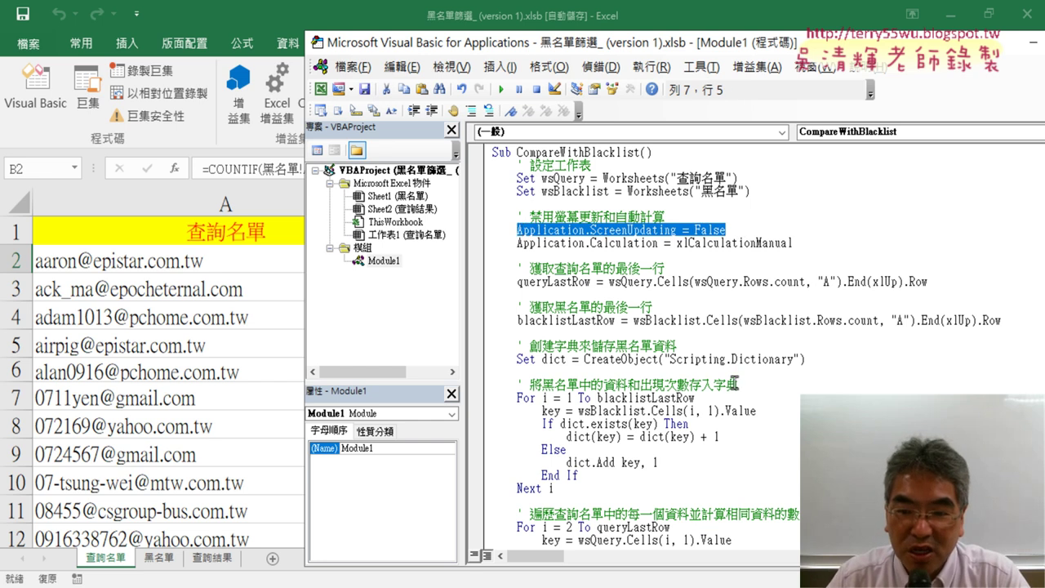
# Highlight the CreateObject("Scripting.Dictionary") call and the re-enable lines, then move the editor aside.
pyautogui.scroll(-2, 734, 383)
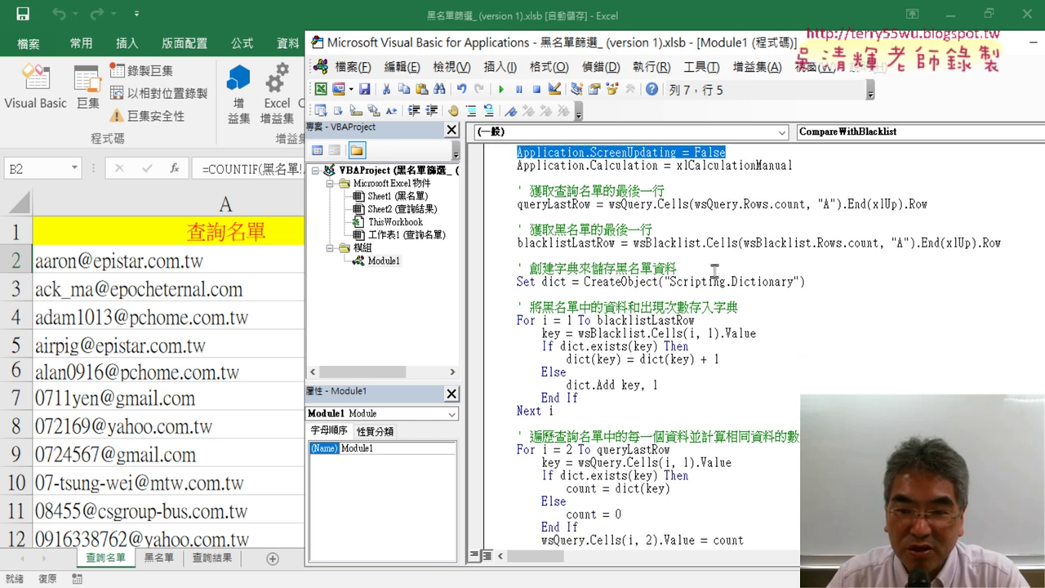
pyautogui.click(670, 282)
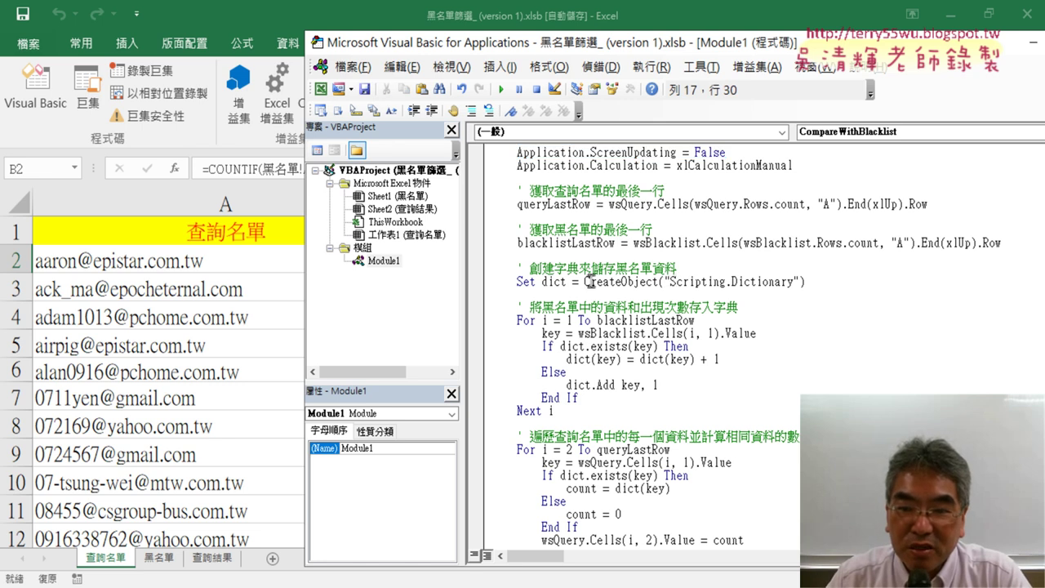
pyautogui.moveTo(586, 281); pyautogui.dragTo(658, 280)
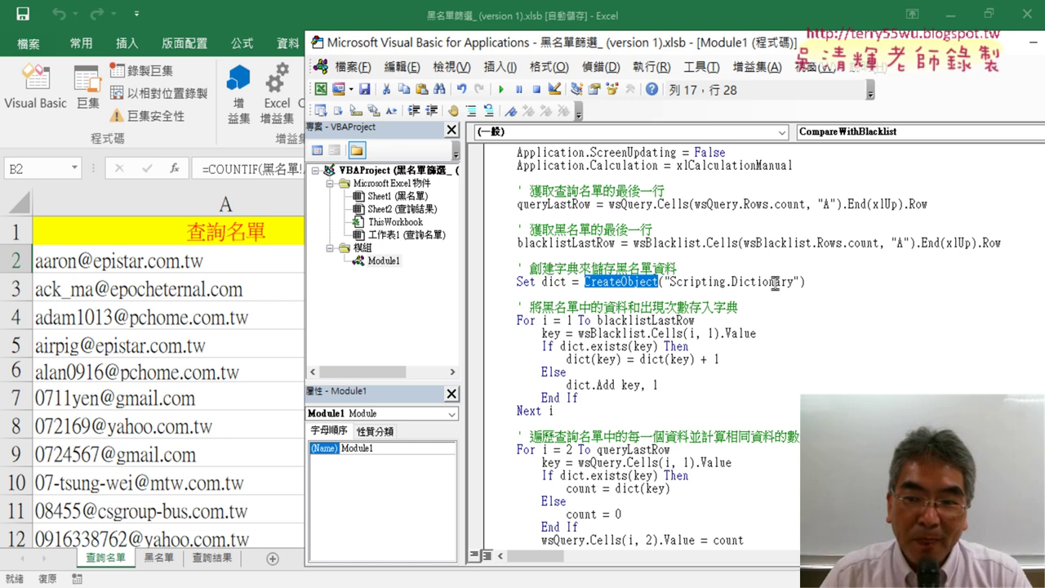
pyautogui.moveTo(670, 282); pyautogui.dragTo(792, 281)
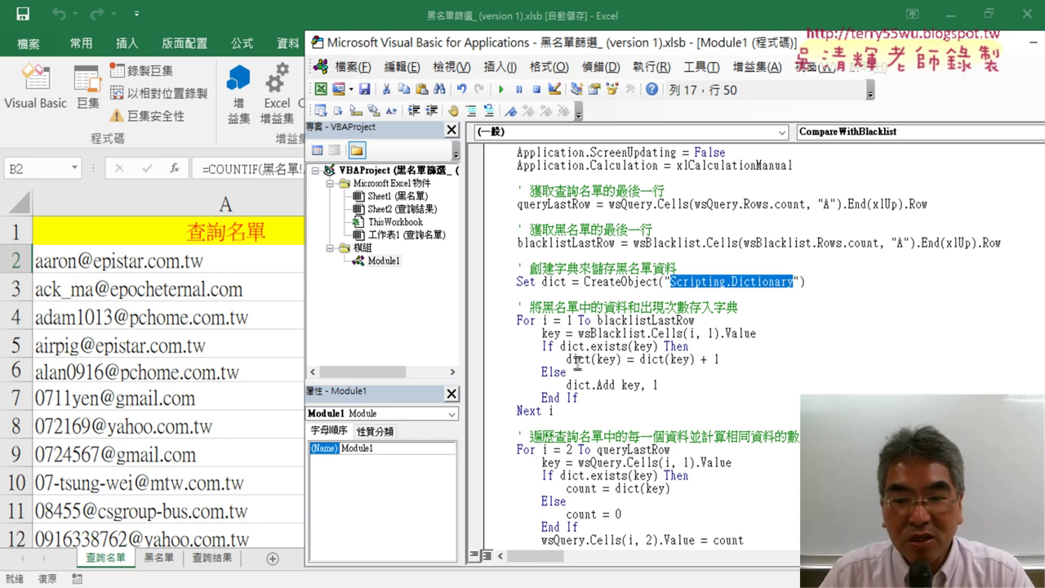
pyautogui.scroll(-3, 686, 377)
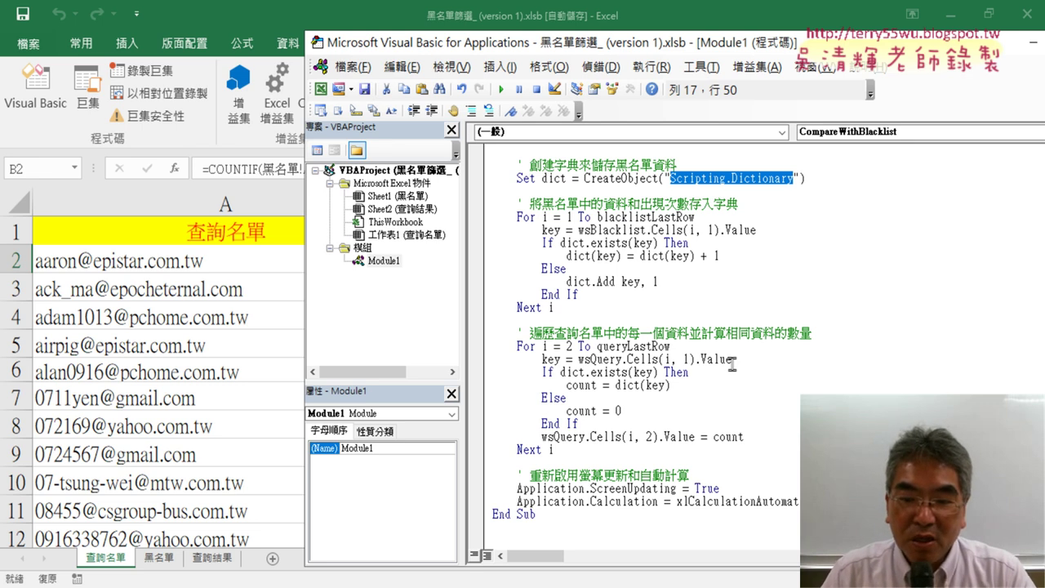
pyautogui.click(678, 488)
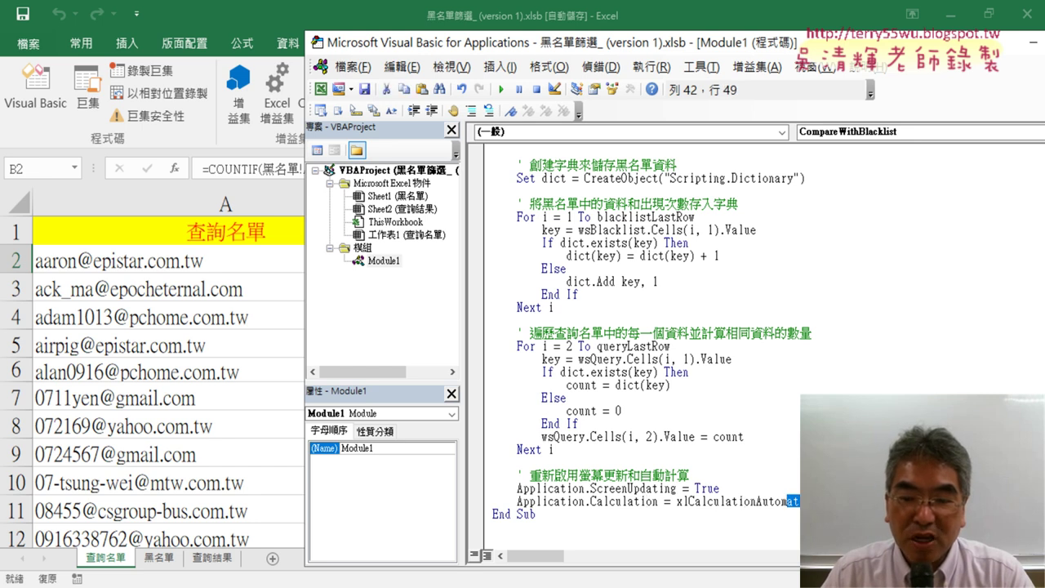
pyautogui.moveTo(796, 501); pyautogui.dragTo(493, 488)
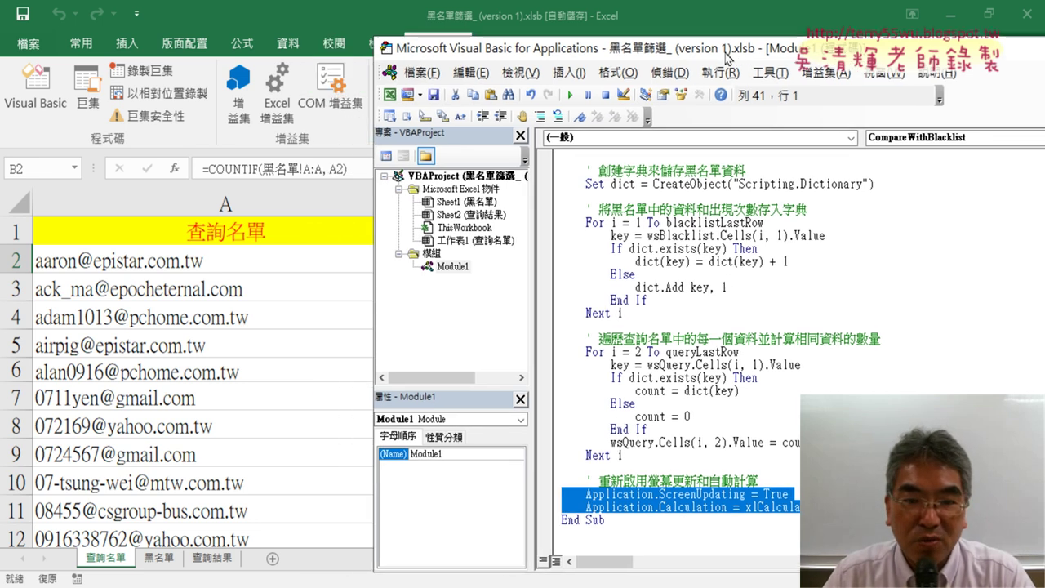
pyautogui.moveTo(667, 46); pyautogui.dragTo(869, 49)
# Clear column B, run CompareWithBlacklist, and check results from B2 down to row 5580.
pyautogui.click(444, 204)
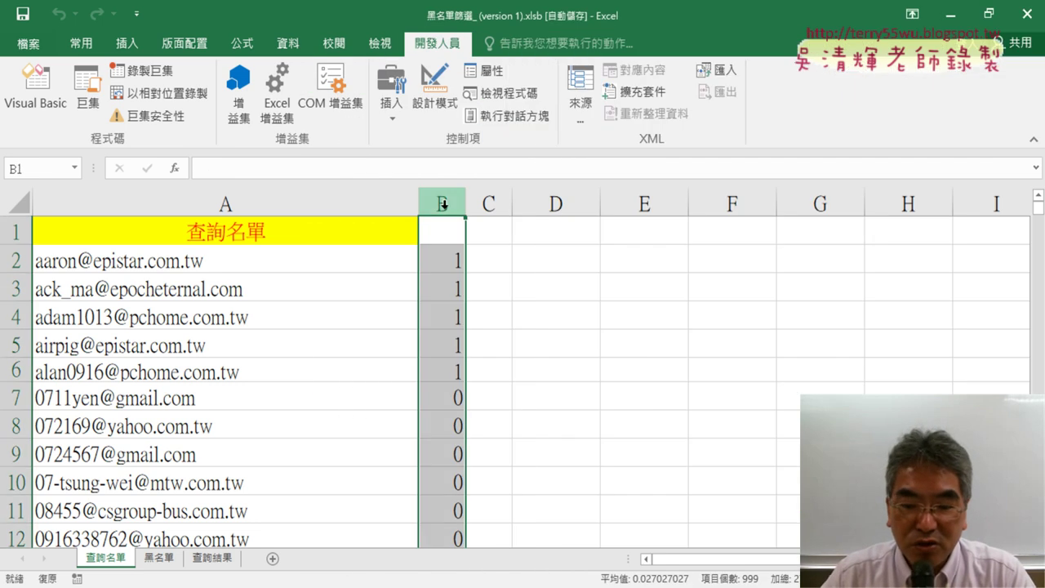
pyautogui.press('Delete')
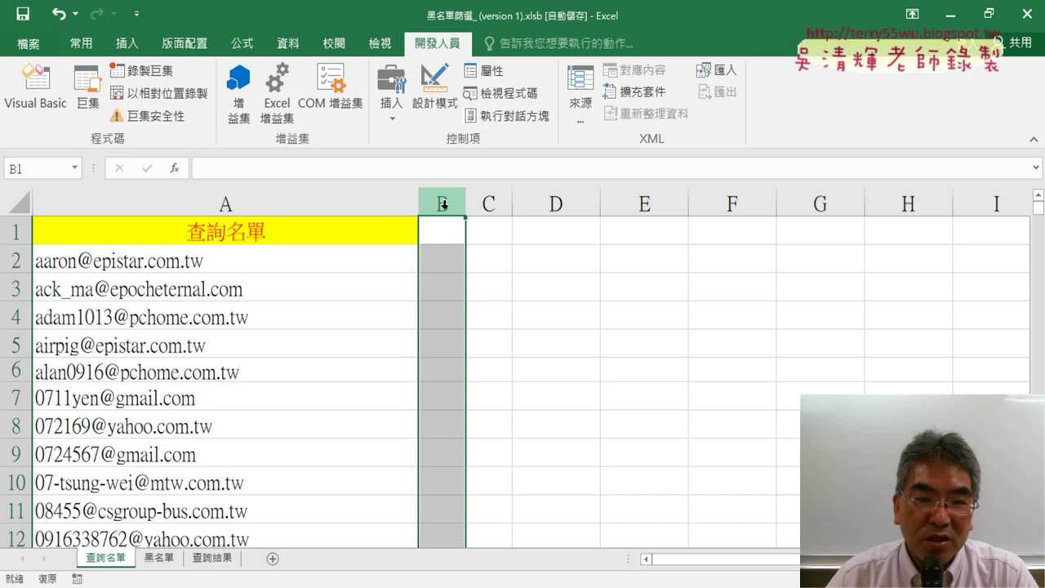
pyautogui.click(45, 100)
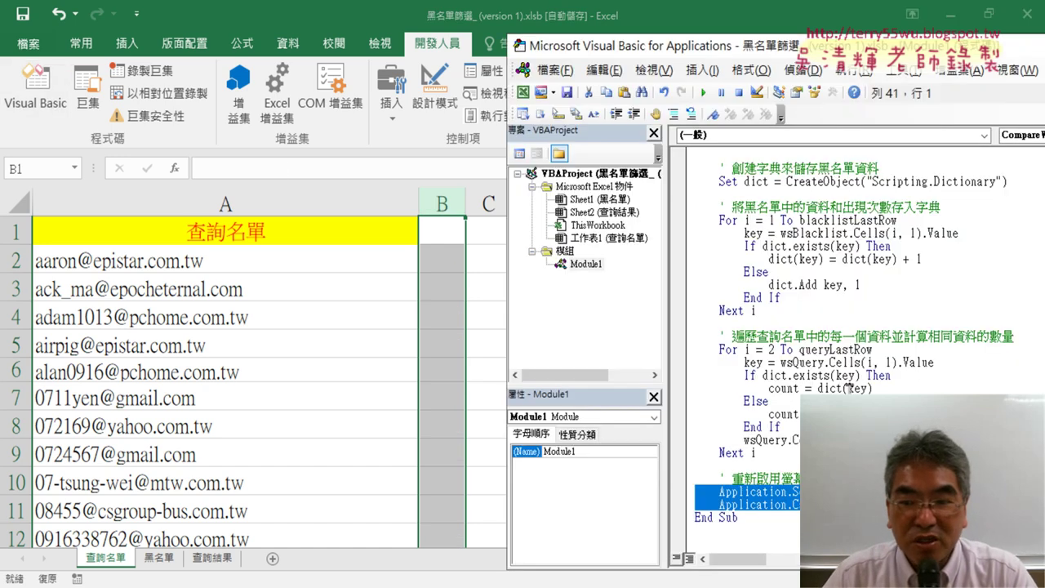
pyautogui.scroll(1, 834, 362)
pyautogui.scroll(3, 825, 355)
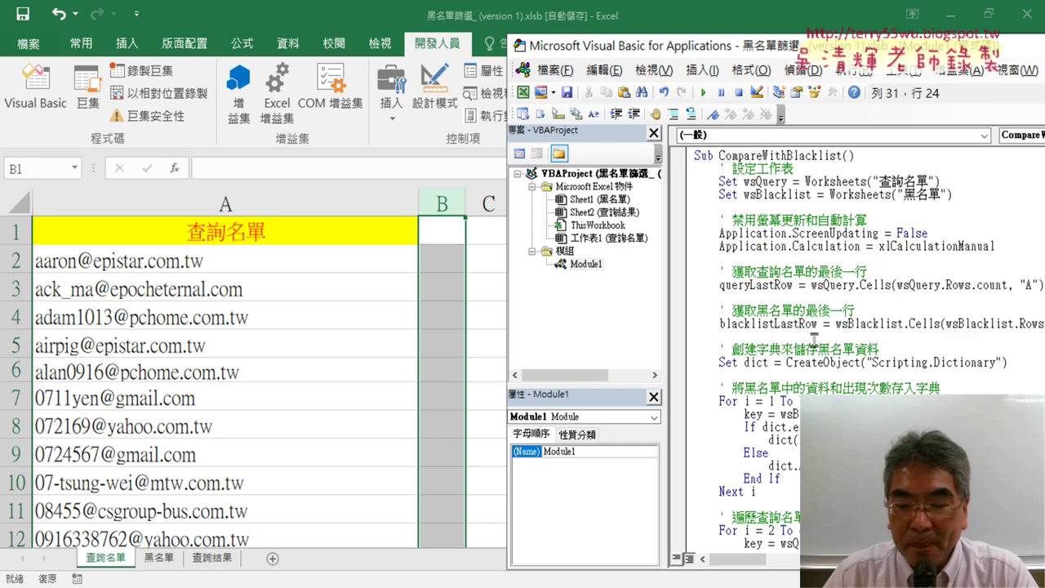
pyautogui.click(807, 267)
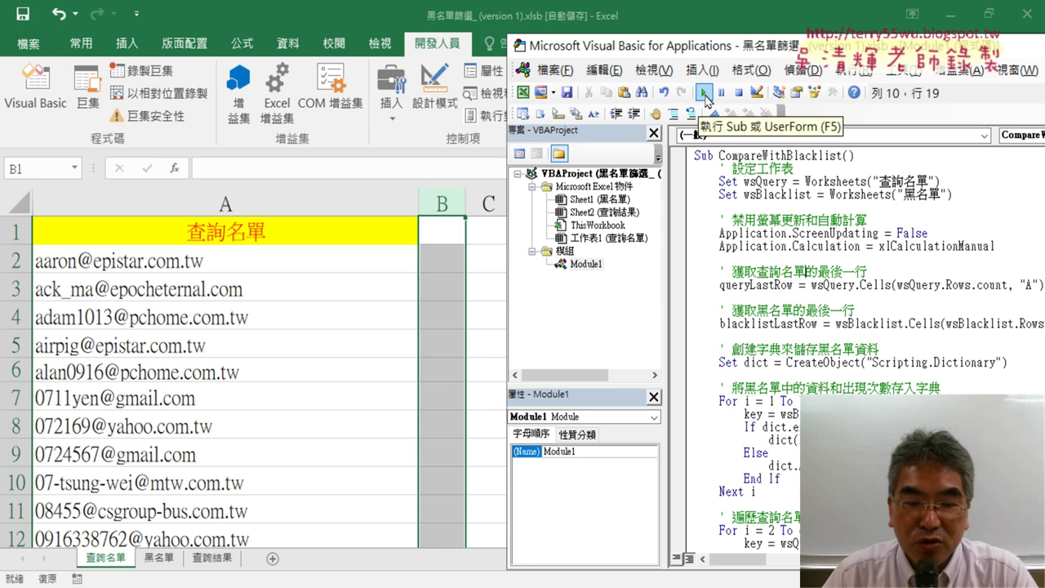
pyautogui.click(703, 93)
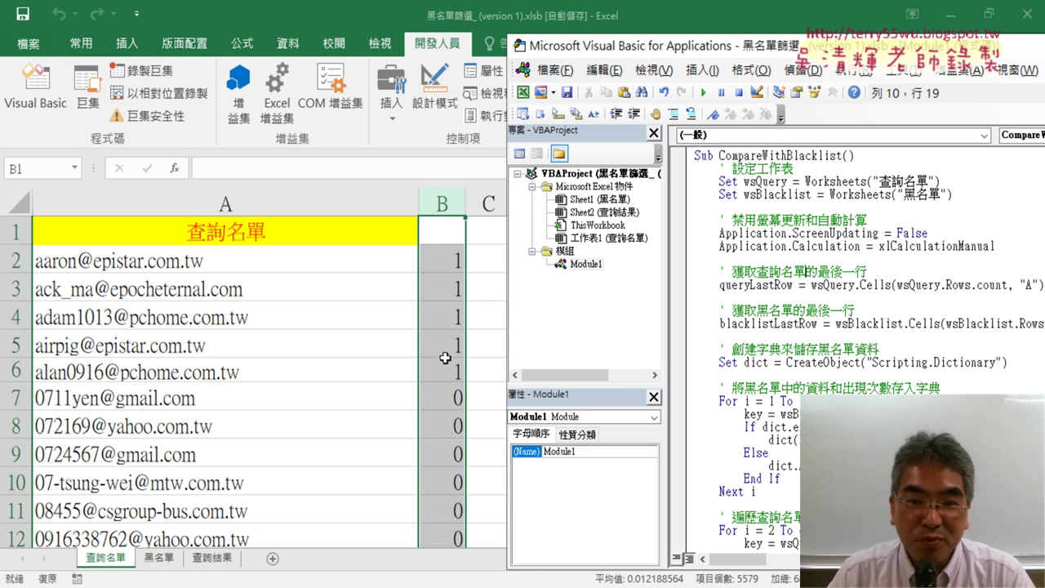
pyautogui.click(435, 262)
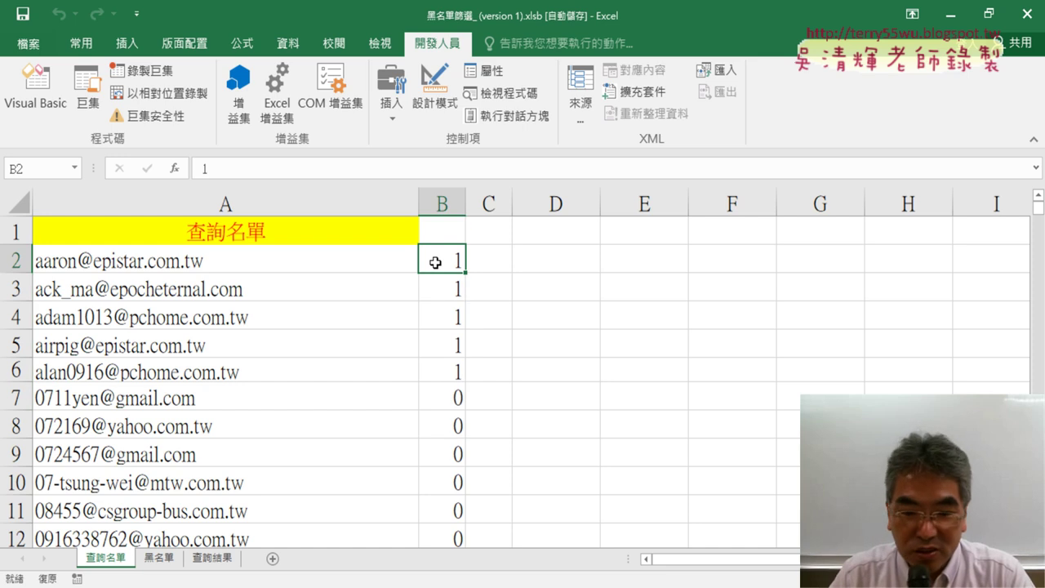
pyautogui.hotkey('ctrl', 'Down')
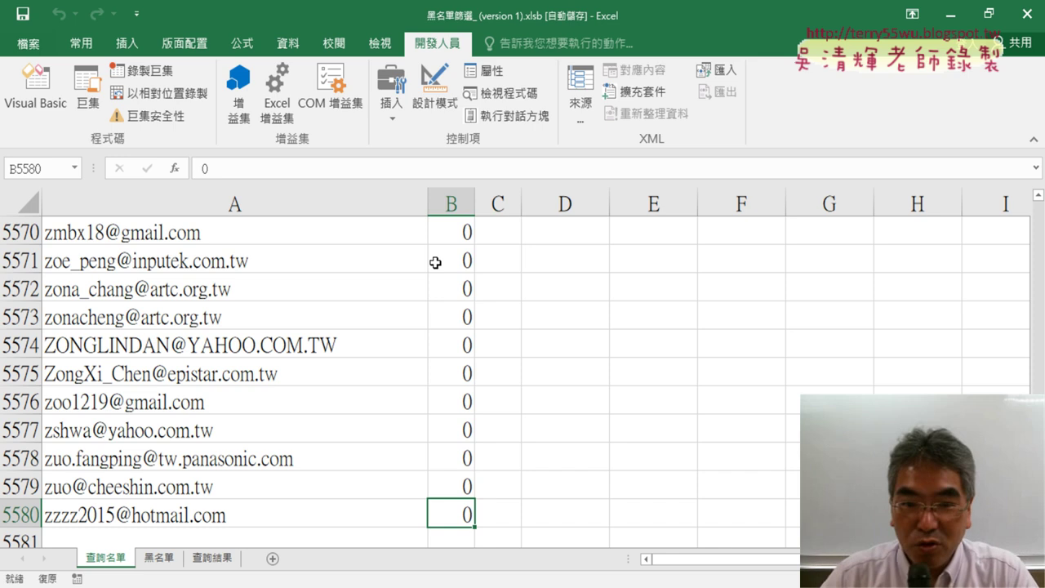
# Clear column B again and rerun the macro to refill the counts.
pyautogui.click(459, 196)
pyautogui.press('Delete')
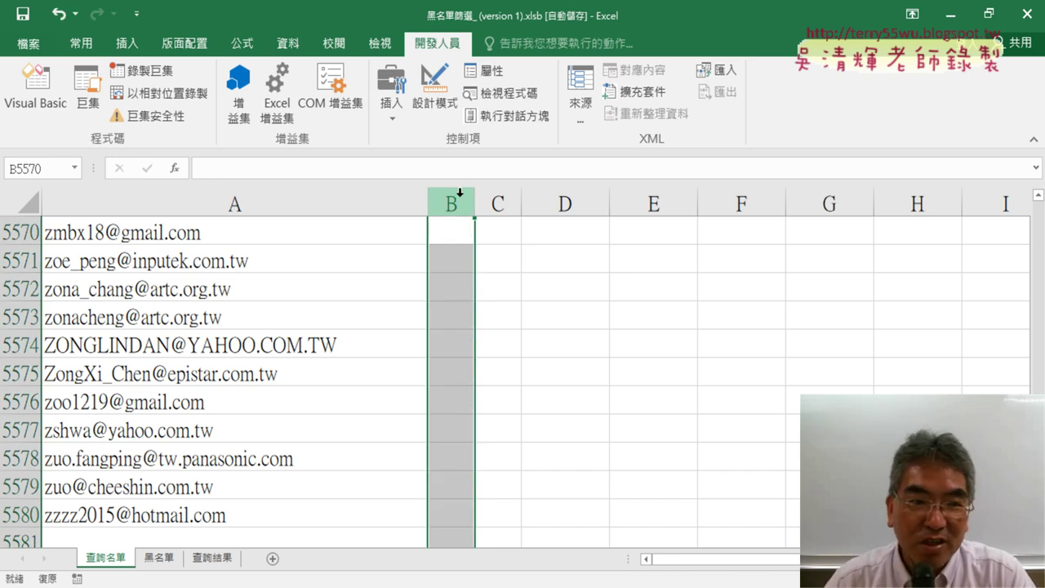
pyautogui.click(36, 88)
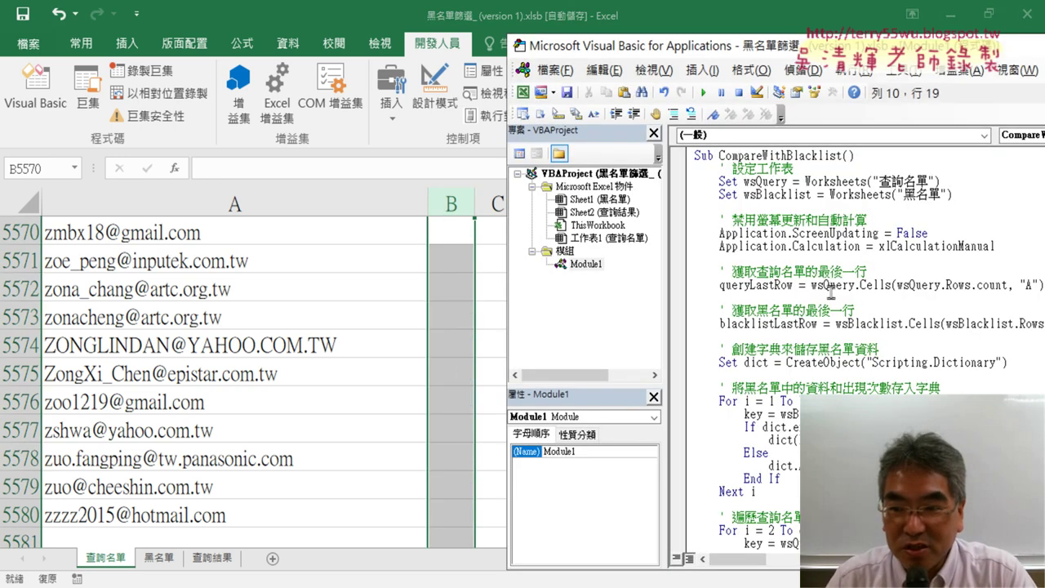
pyautogui.click(830, 285)
pyautogui.click(703, 93)
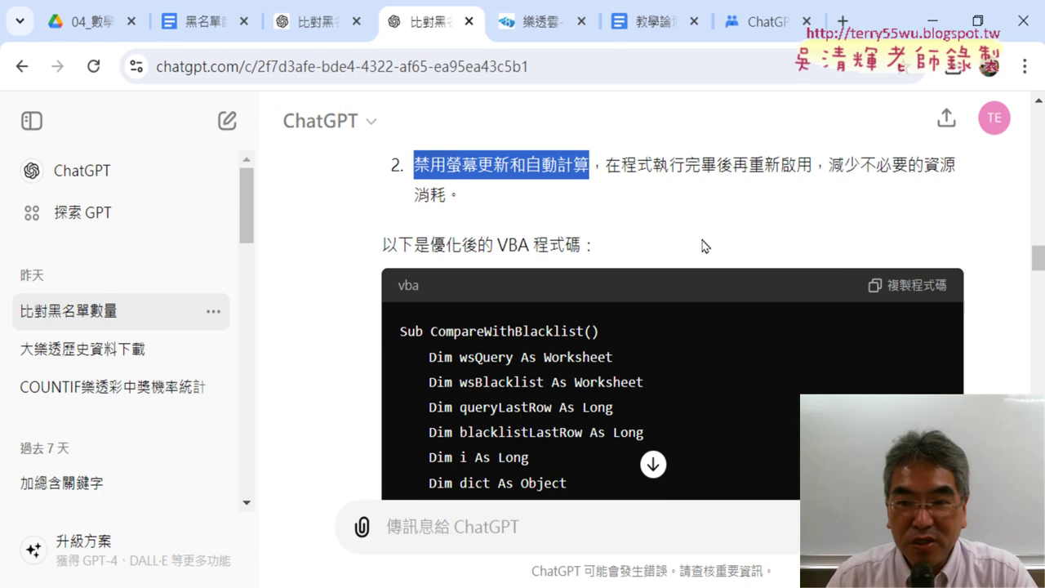
# Highlight 字典（Dictionary） and 禁用螢幕更新和自動計算 in the reply, then go to the 黑名單篩選程式碼 doc.
pyautogui.scroll(3, 706, 245)
pyautogui.scroll(-1, 668, 224)
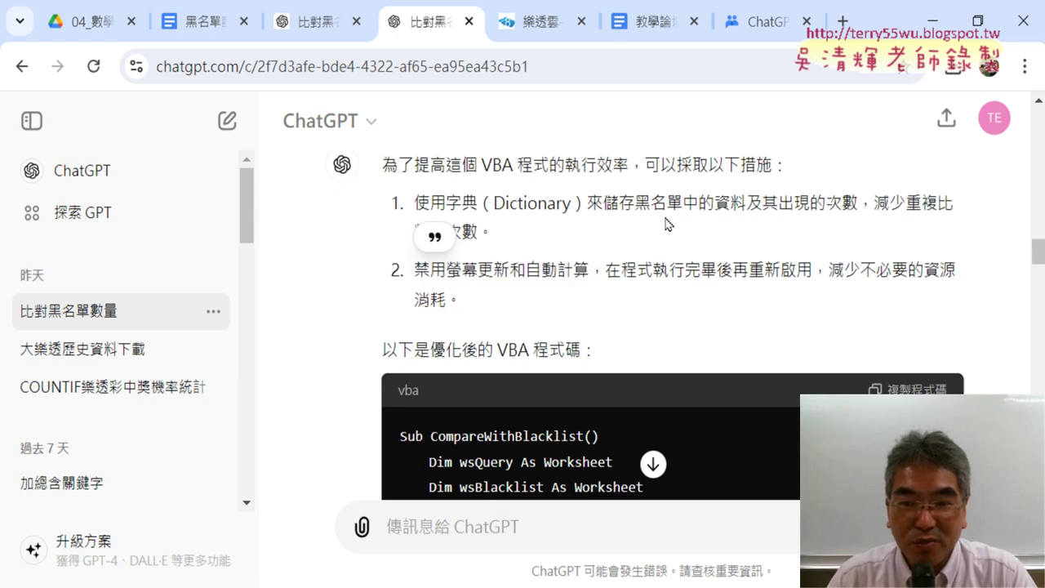
pyautogui.click(539, 238)
pyautogui.moveTo(448, 204); pyautogui.dragTo(579, 204)
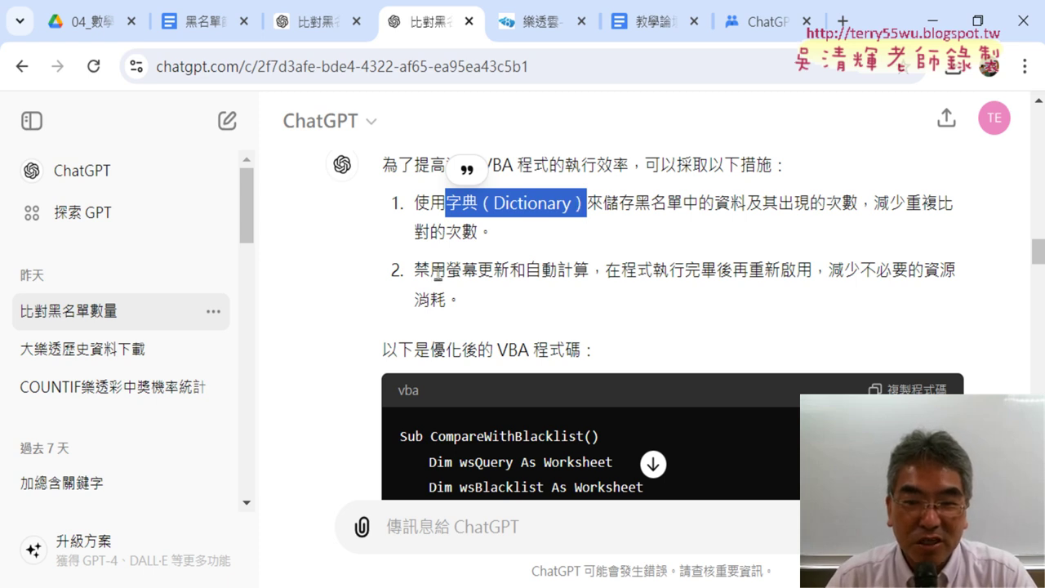
pyautogui.moveTo(415, 270); pyautogui.dragTo(588, 269)
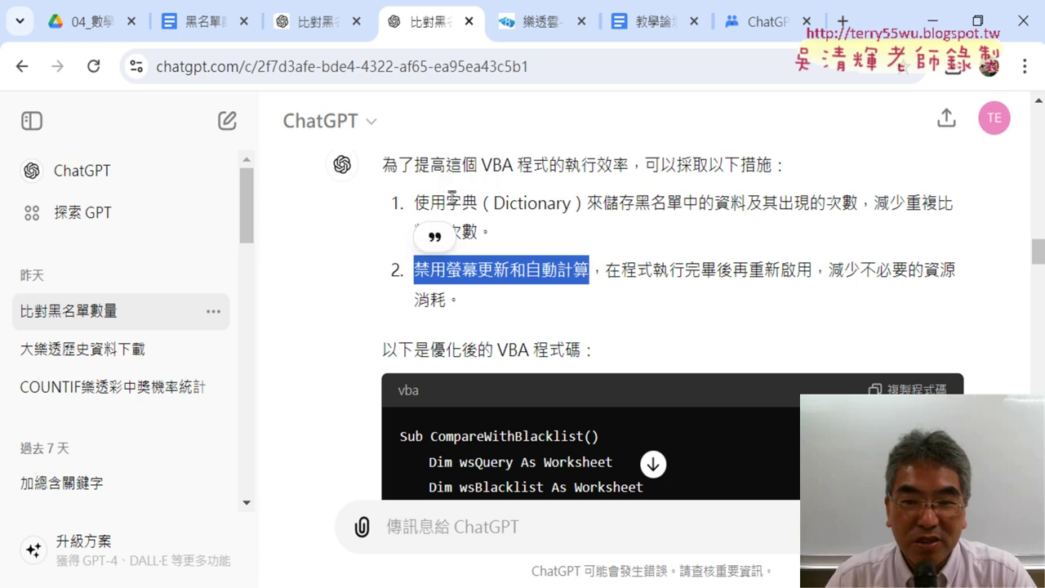
pyautogui.moveTo(446, 202); pyautogui.dragTo(585, 202)
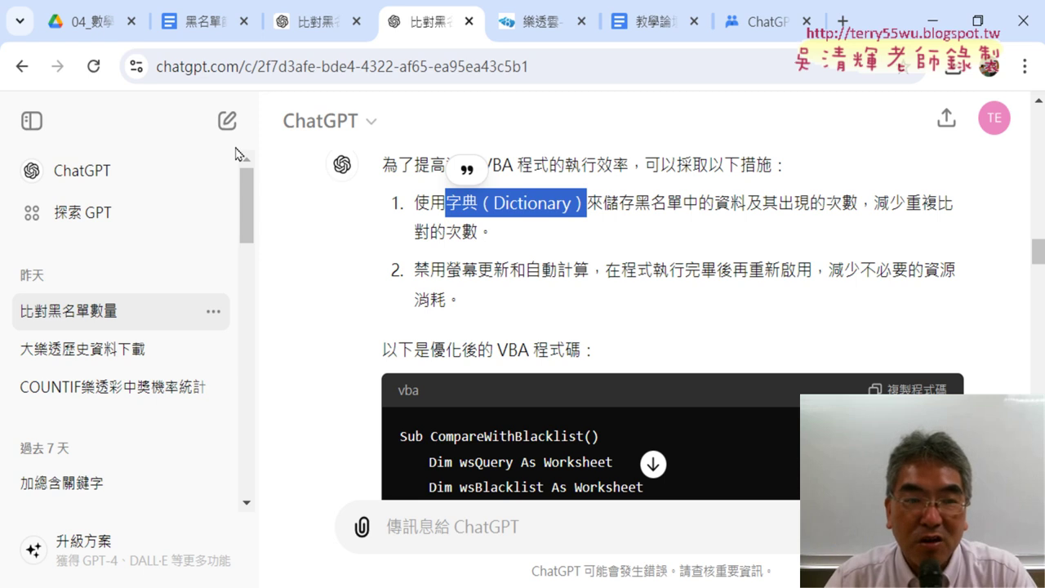
pyautogui.click(208, 24)
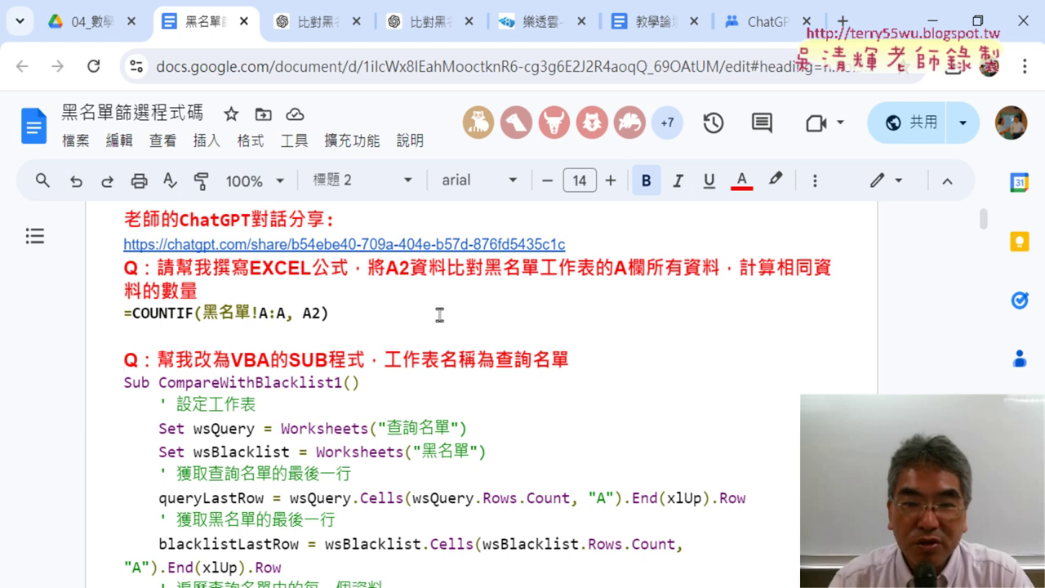
# Open the chatgpt.com share link at the top of the Google Doc in a new tab.
pyautogui.scroll(2, 439, 314)
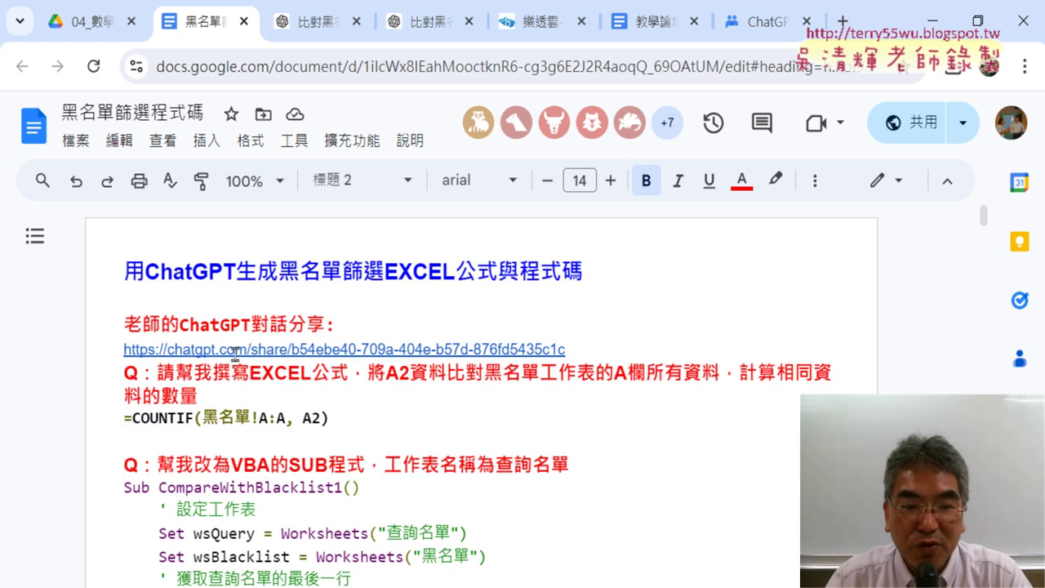
pyautogui.click(304, 350)
pyautogui.click(343, 375)
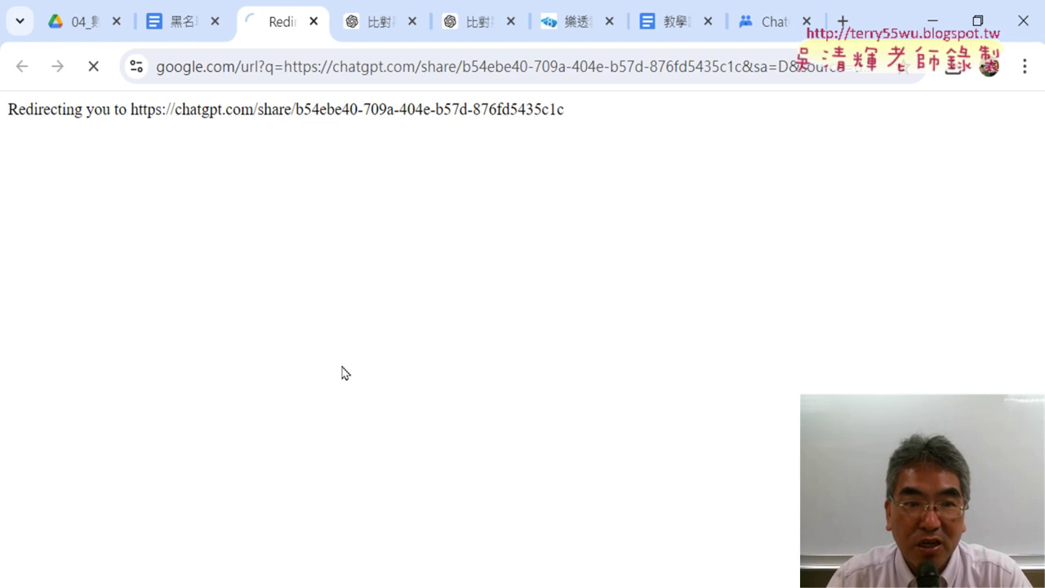